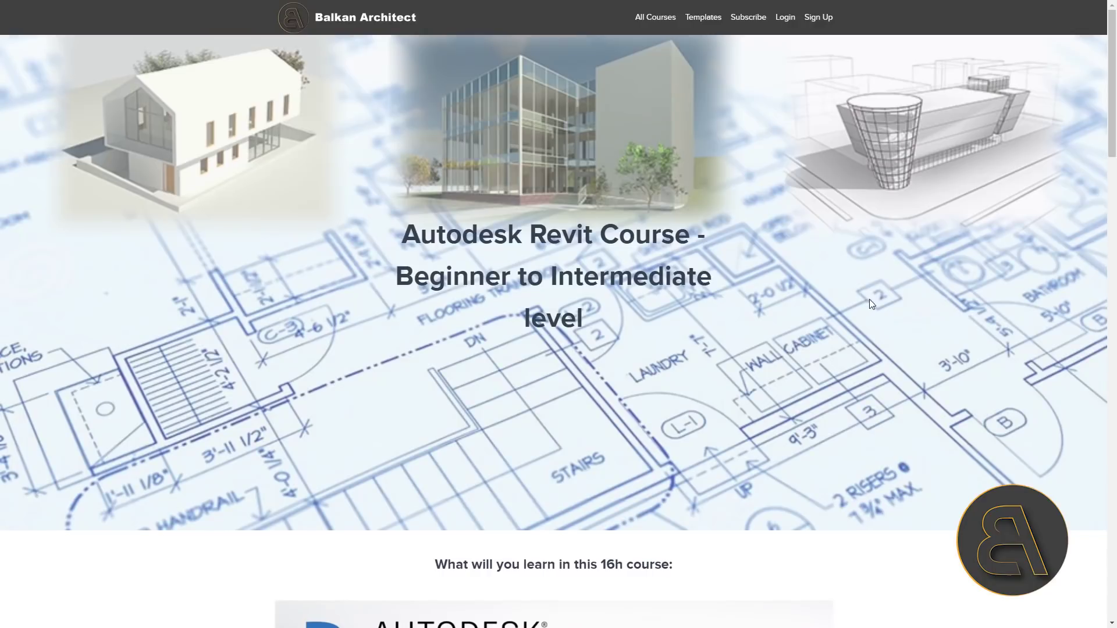
Look through the Autodesk Revit course page from the introduction video and course segments to the course curriculum.
scroll(873, 299, down, 4)
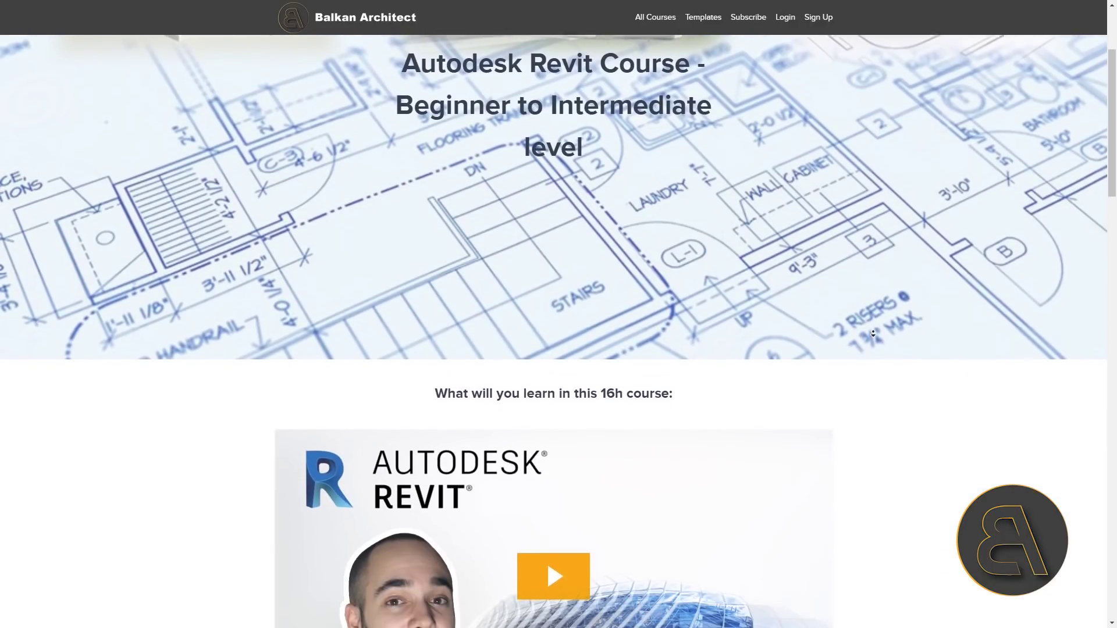
scroll(873, 334, down, 5)
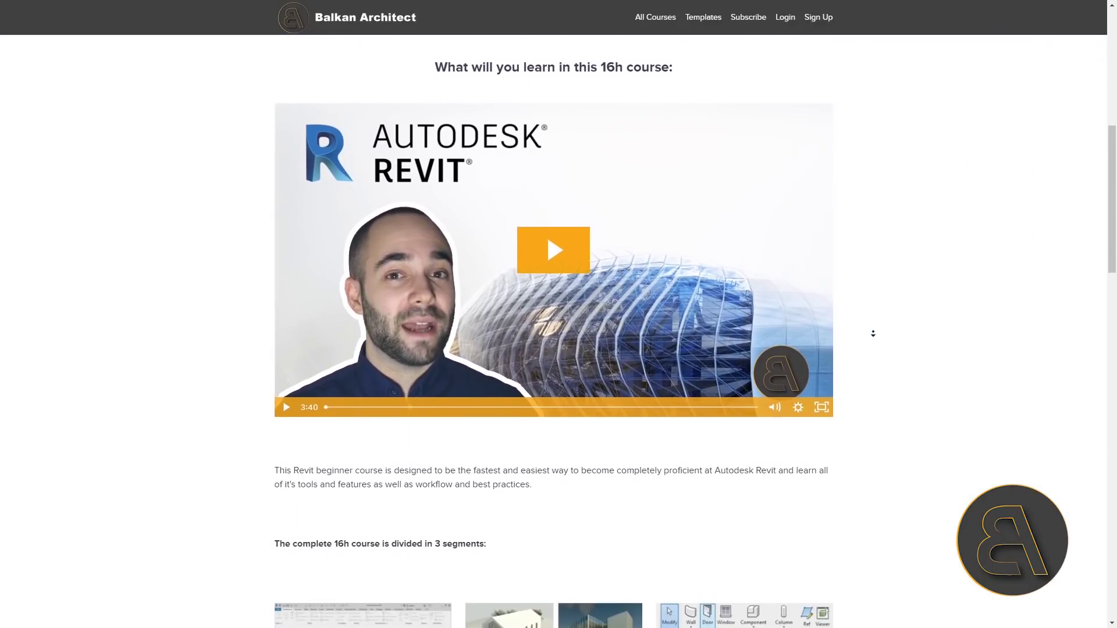
scroll(874, 333, down, 5)
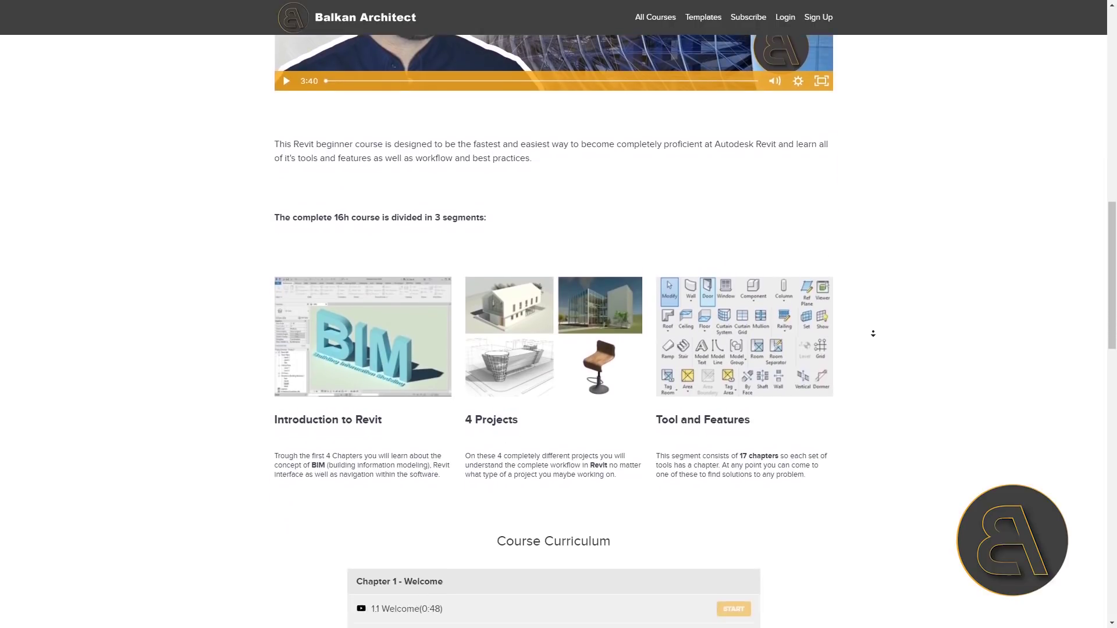
scroll(873, 333, down, 5)
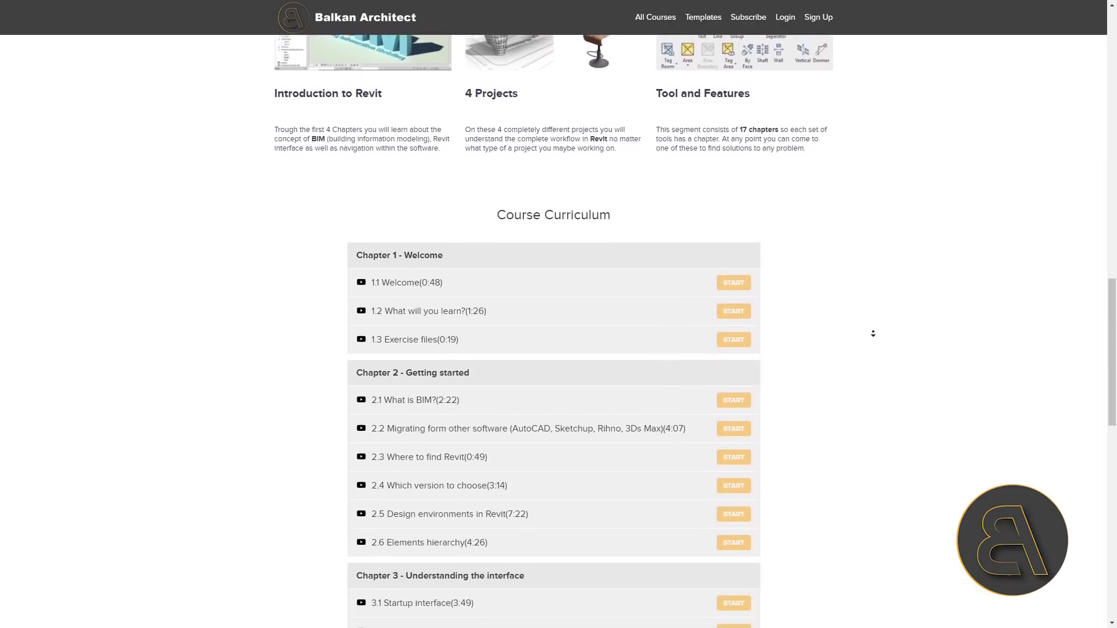
scroll(873, 333, down, 3)
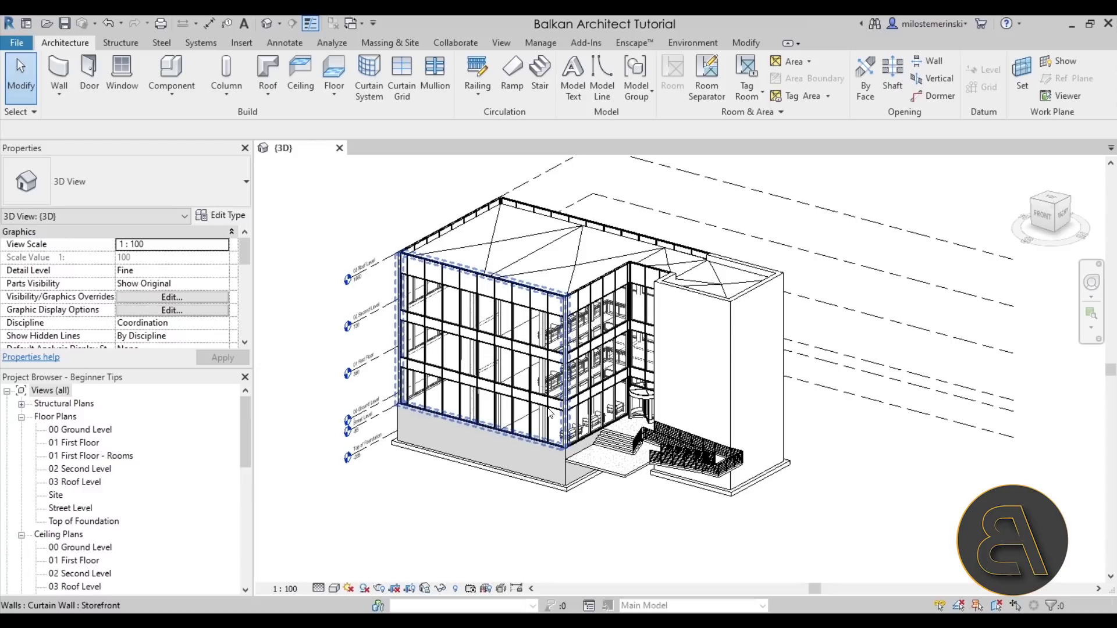
Cycle through the overlapping storefront elements to select the glazed curtain panel near the building's ground-floor front corner, and clear the selection.
key(Tab)
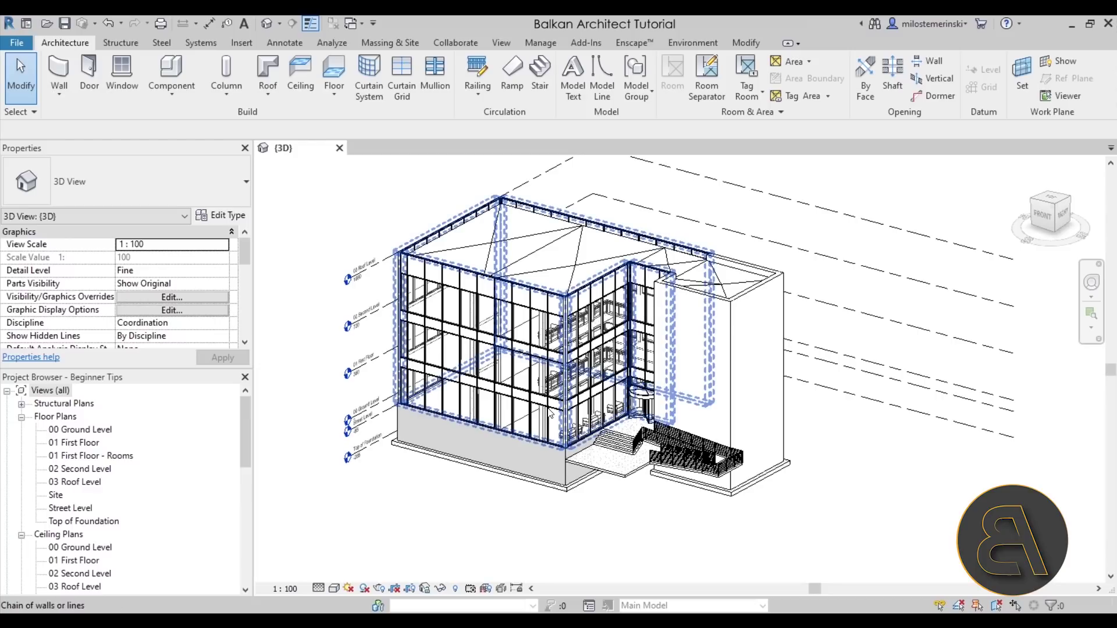
key(Tab)
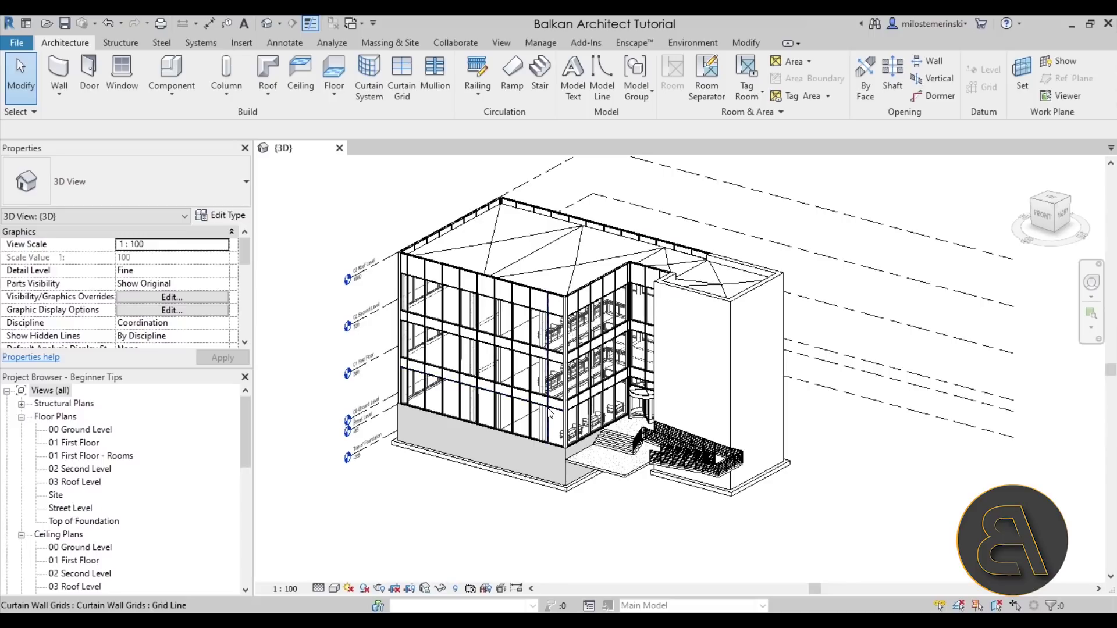
key(Tab)
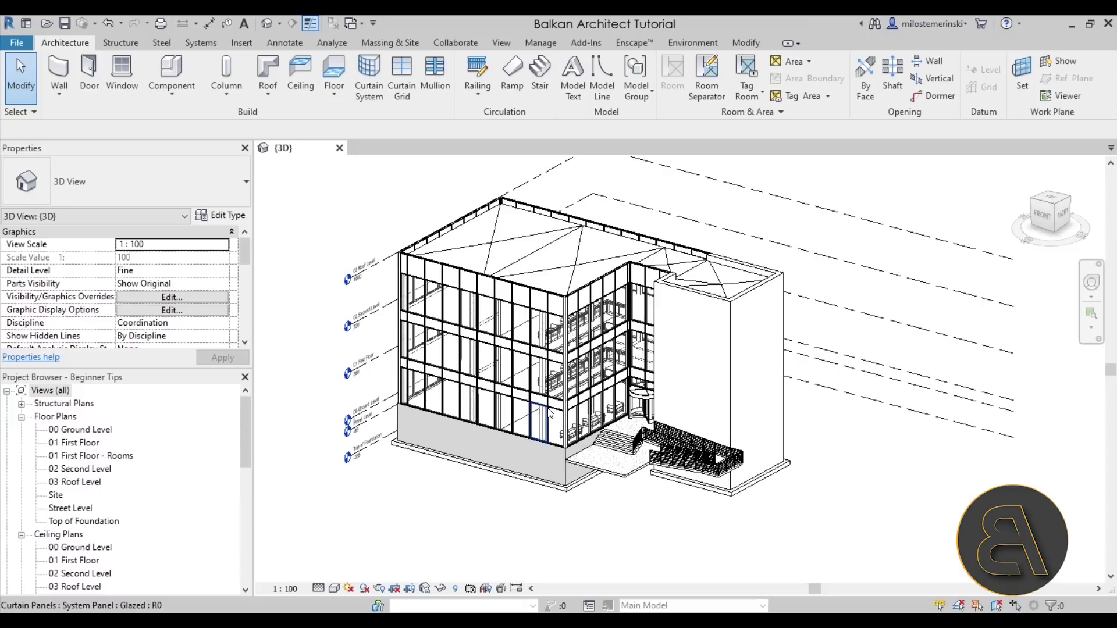
click(549, 413)
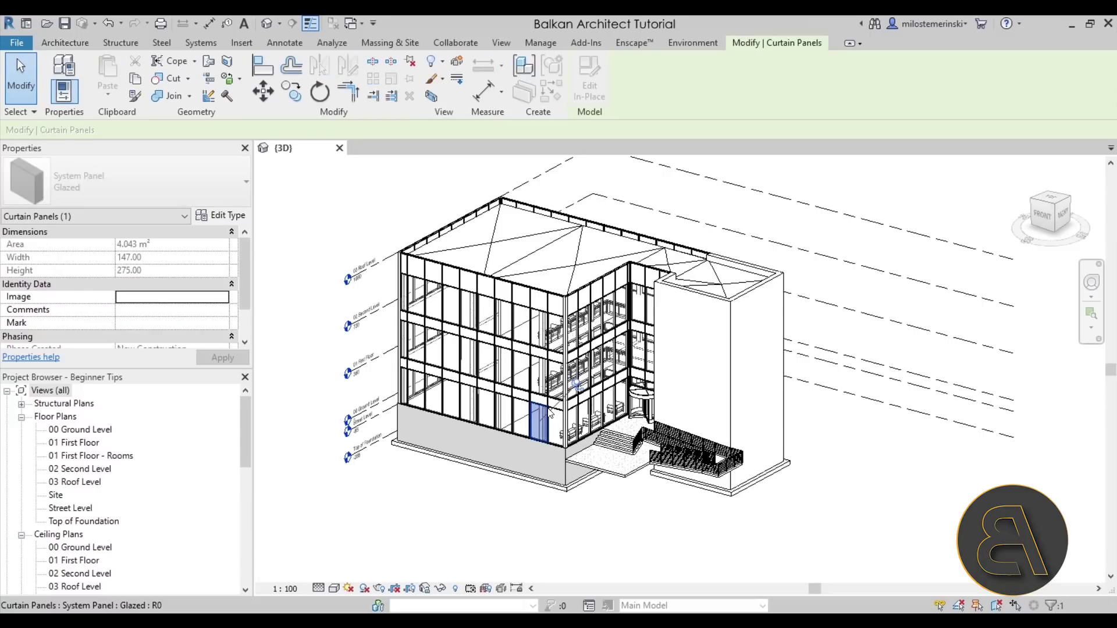
click(566, 534)
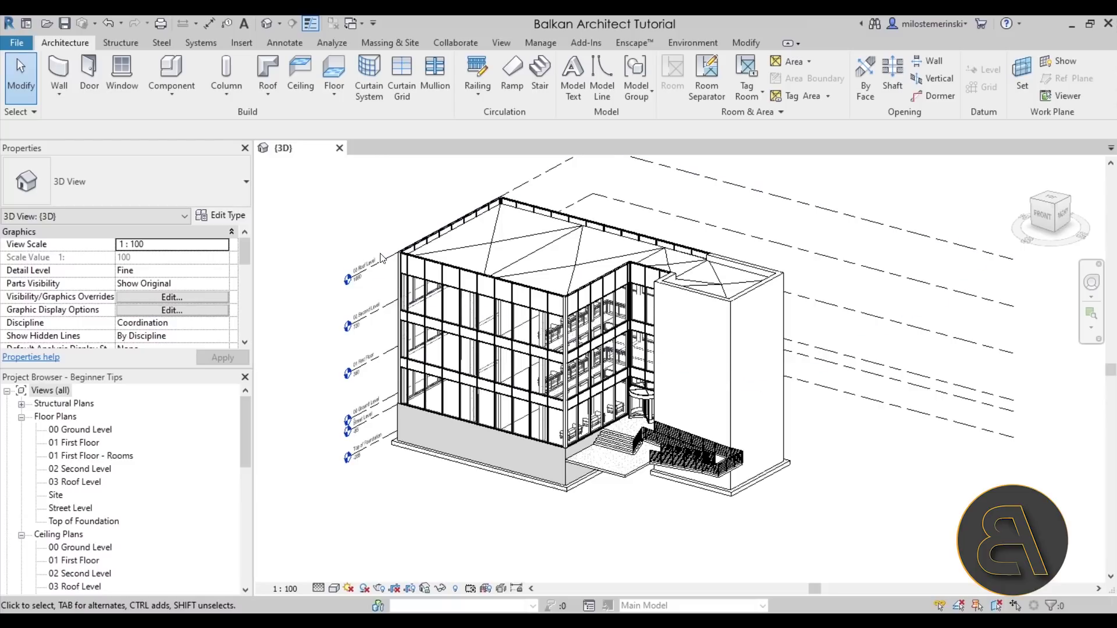
Sketch a straight railing path line 700 long in front of the building, parallel to the storefront facade.
click(477, 69)
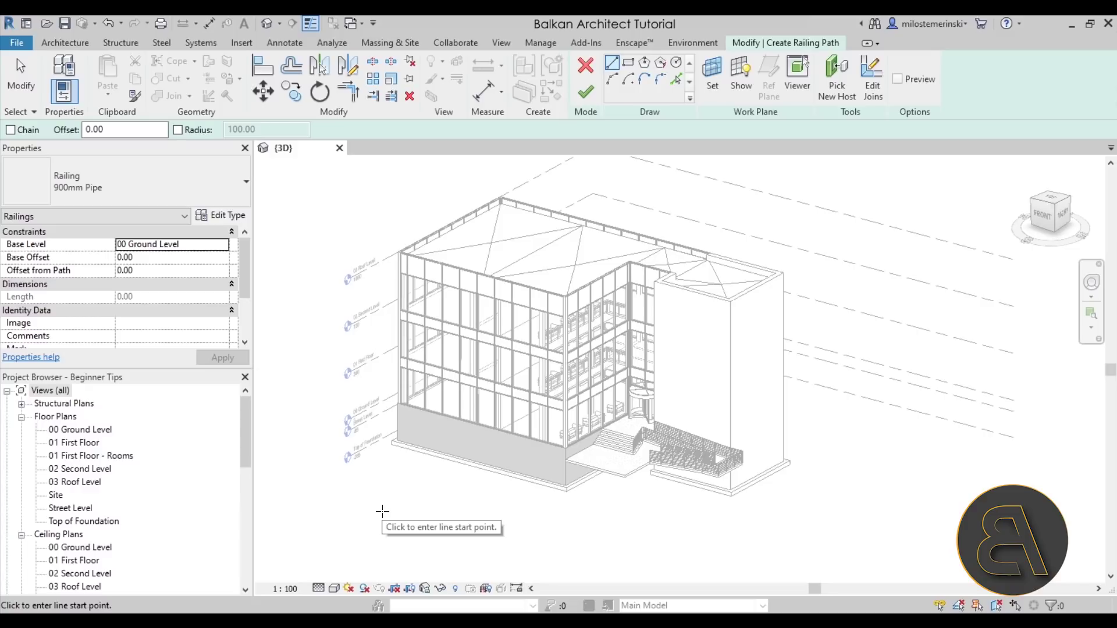
click(403, 488)
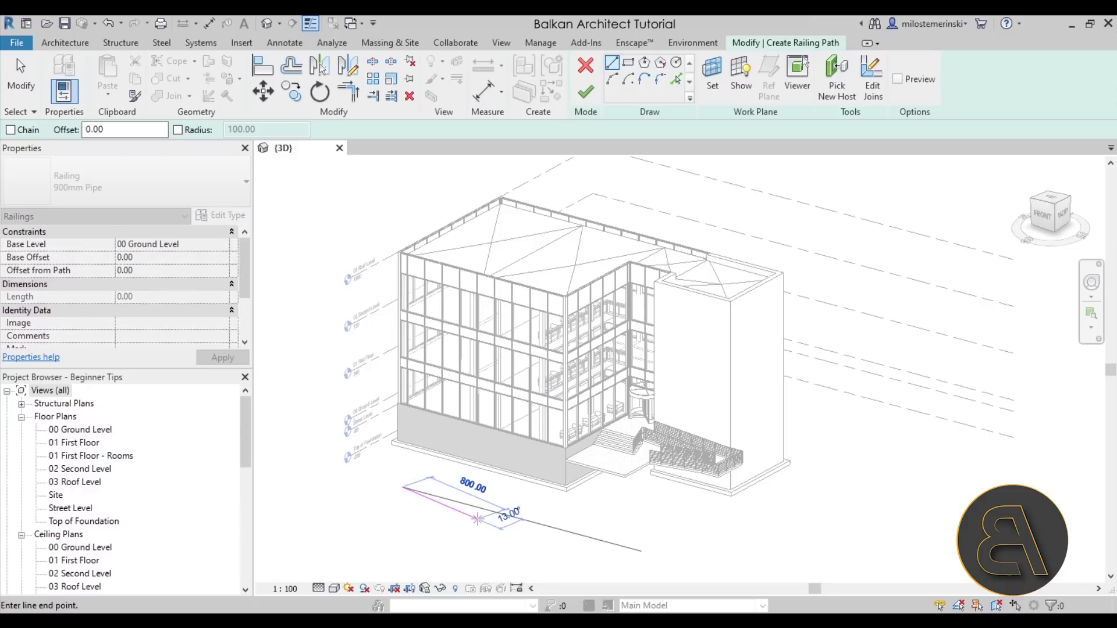
text(700)
key(Return)
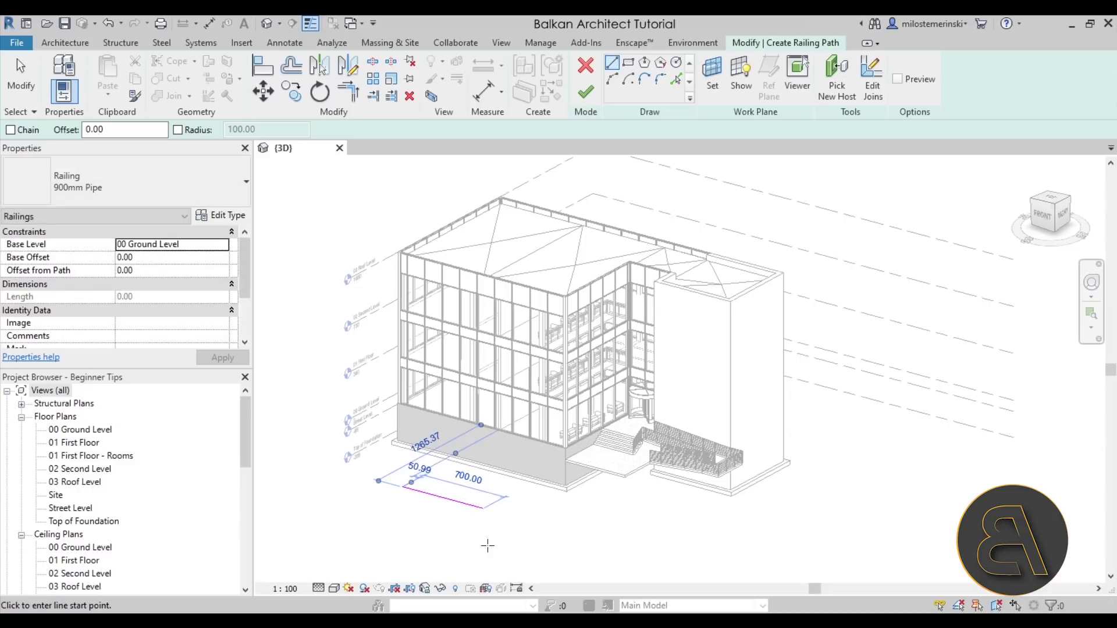
key(Escape)
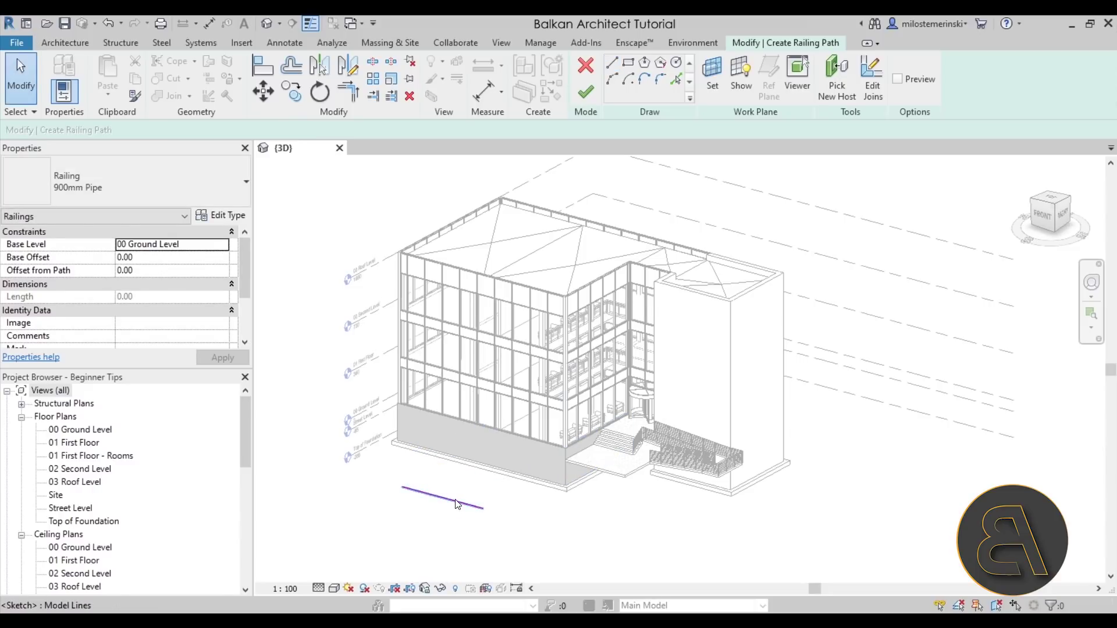
Delete the railing path line and quit sketching, discarding the railing.
click(458, 504)
key(Delete)
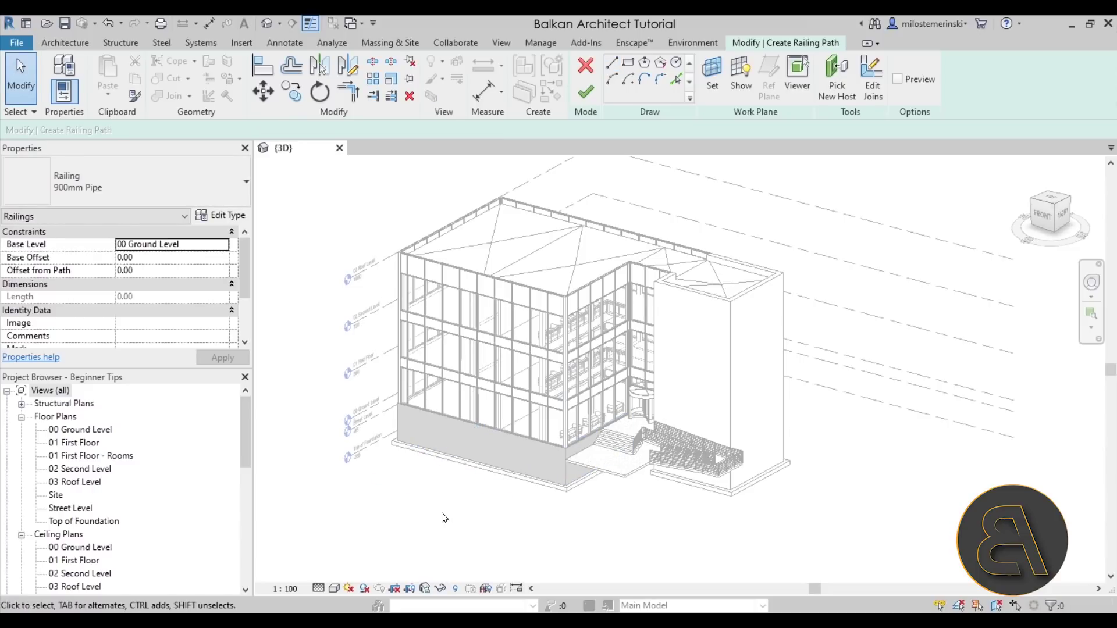
click(594, 89)
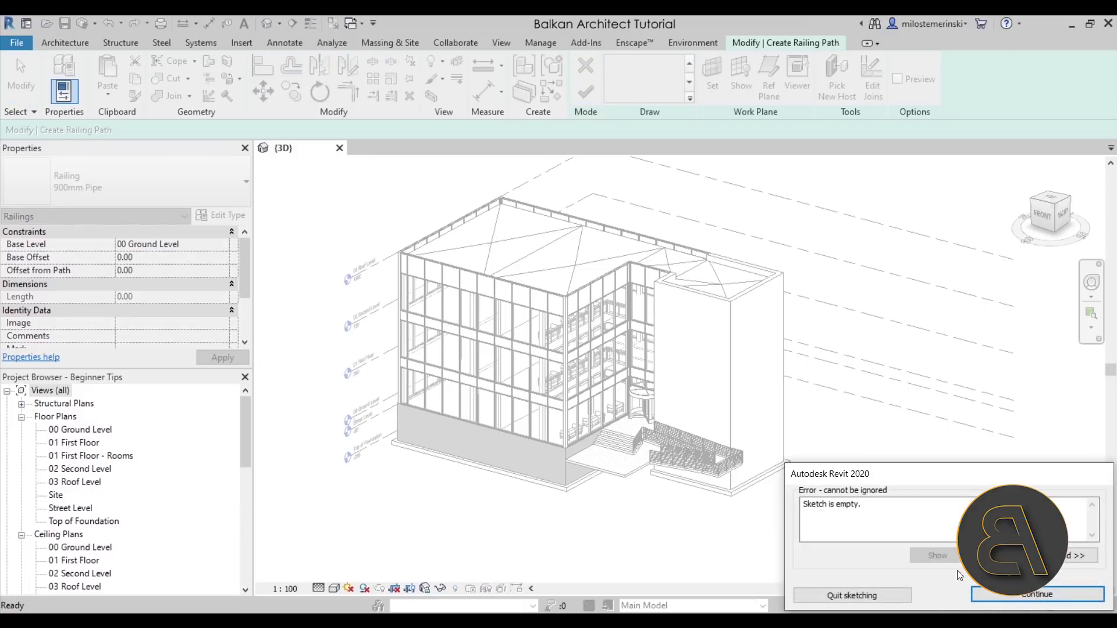
click(815, 596)
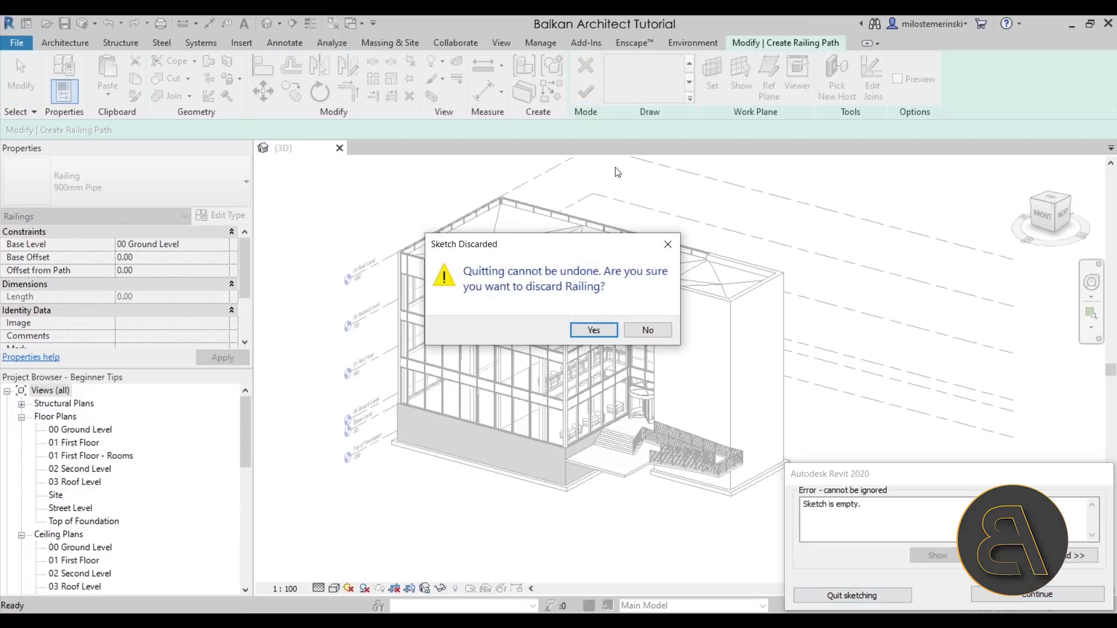
click(594, 330)
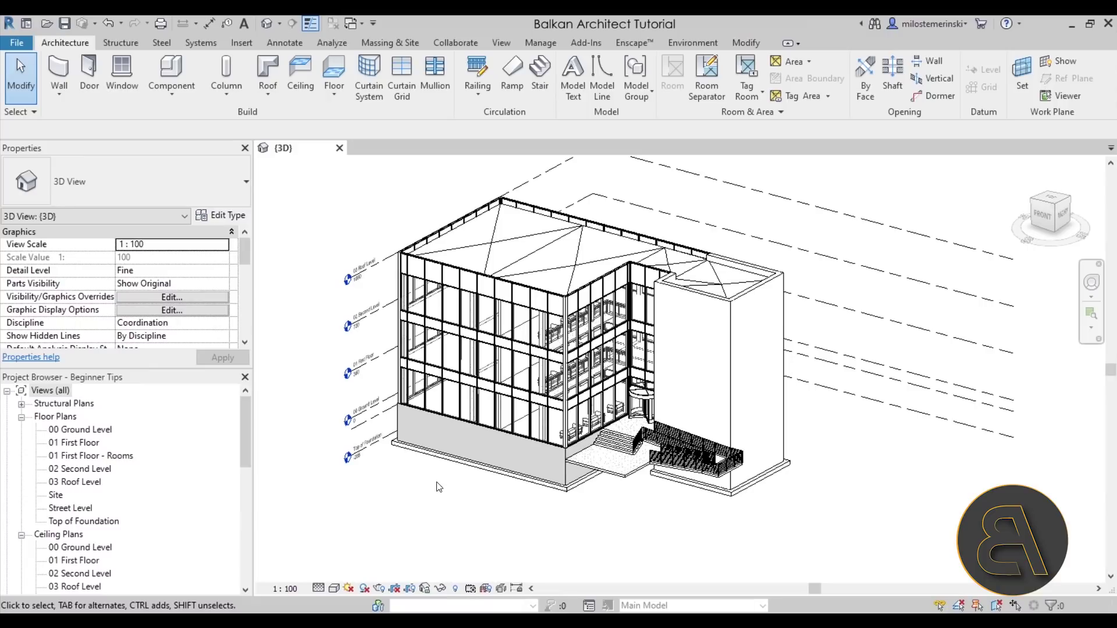
Start a floor boundary with Pick Lines, try to finish the empty sketch and quit sketching.
click(336, 69)
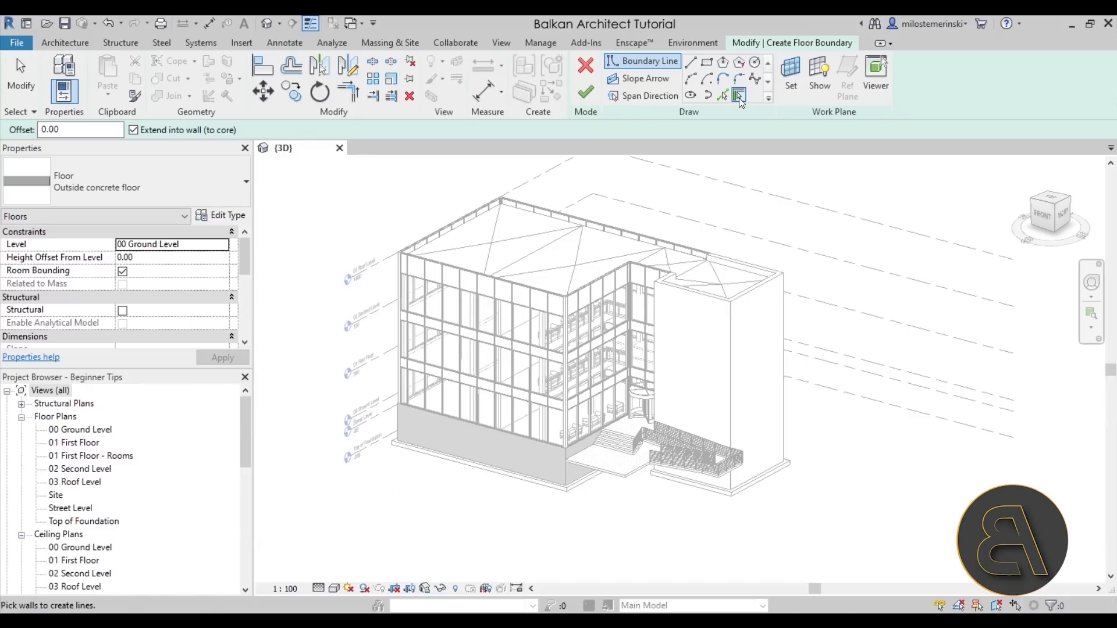
click(723, 95)
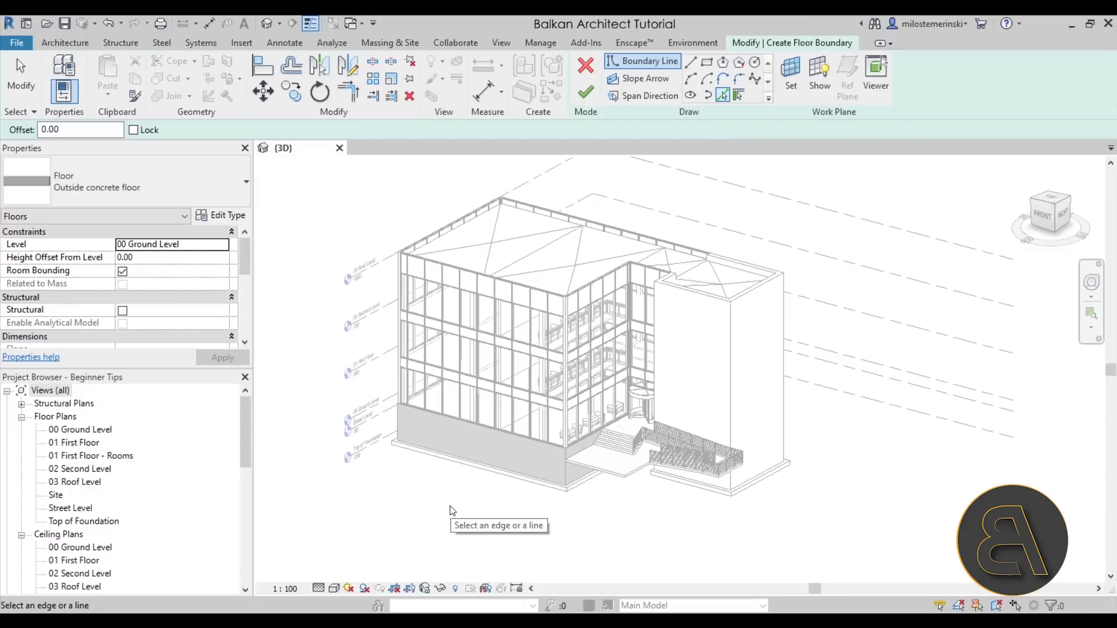
key(Escape)
click(585, 92)
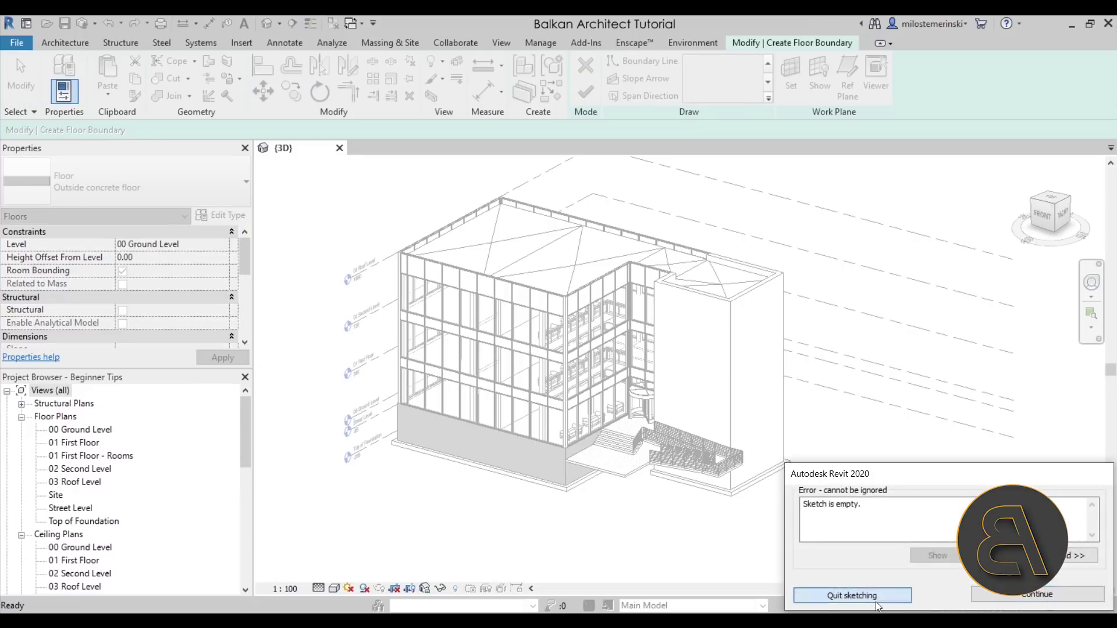
click(852, 595)
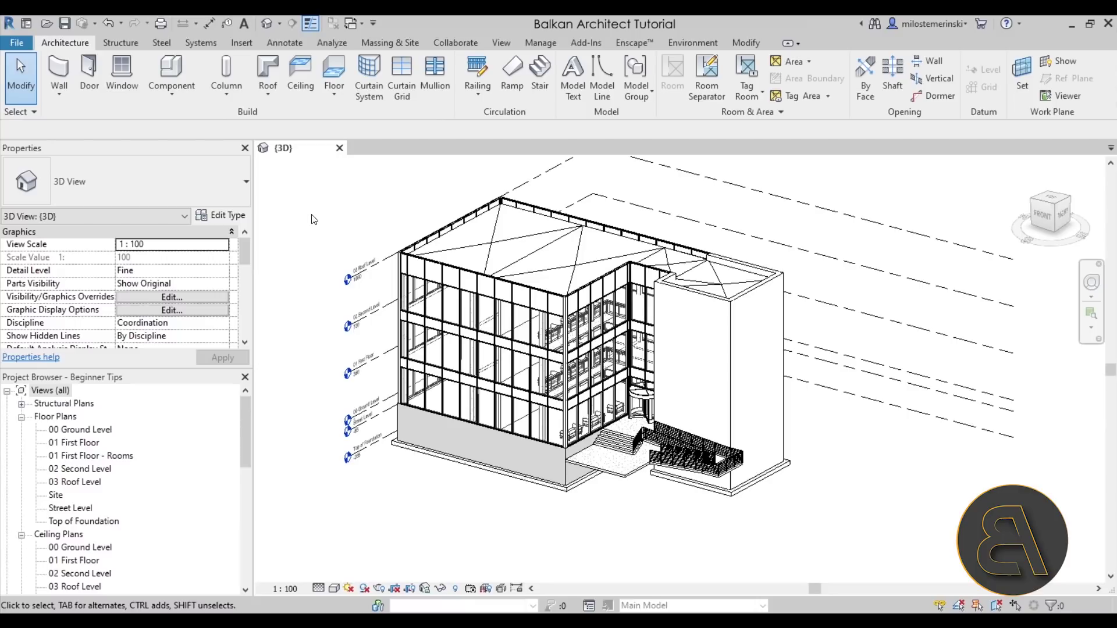
Start an assembly in element-adding mode and cancel it, and finish Create Parts without selecting any element.
click(746, 44)
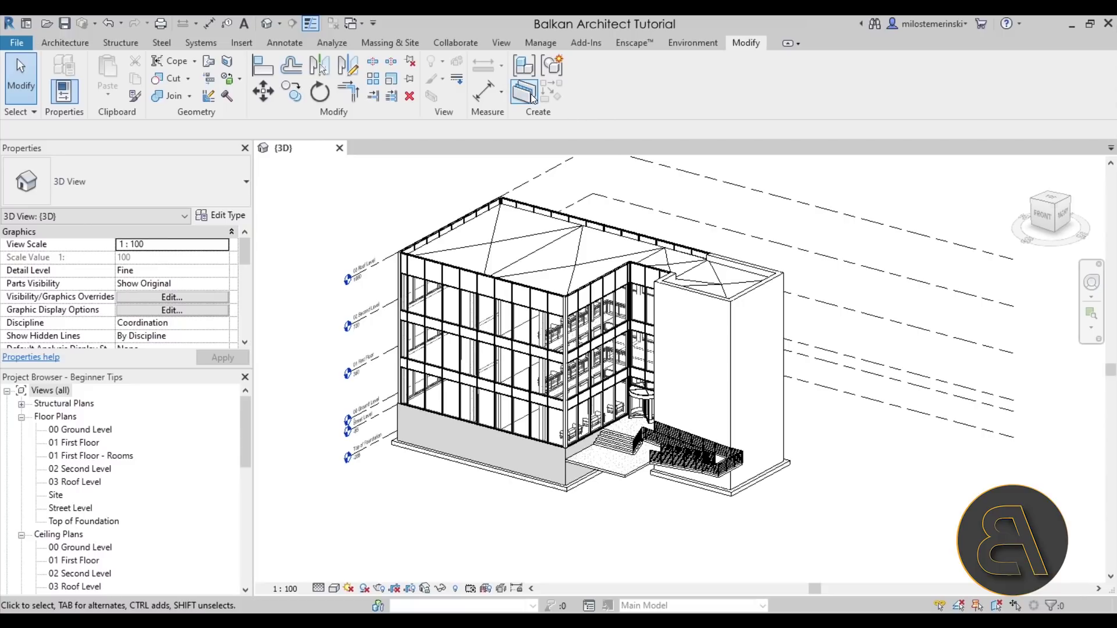
click(530, 72)
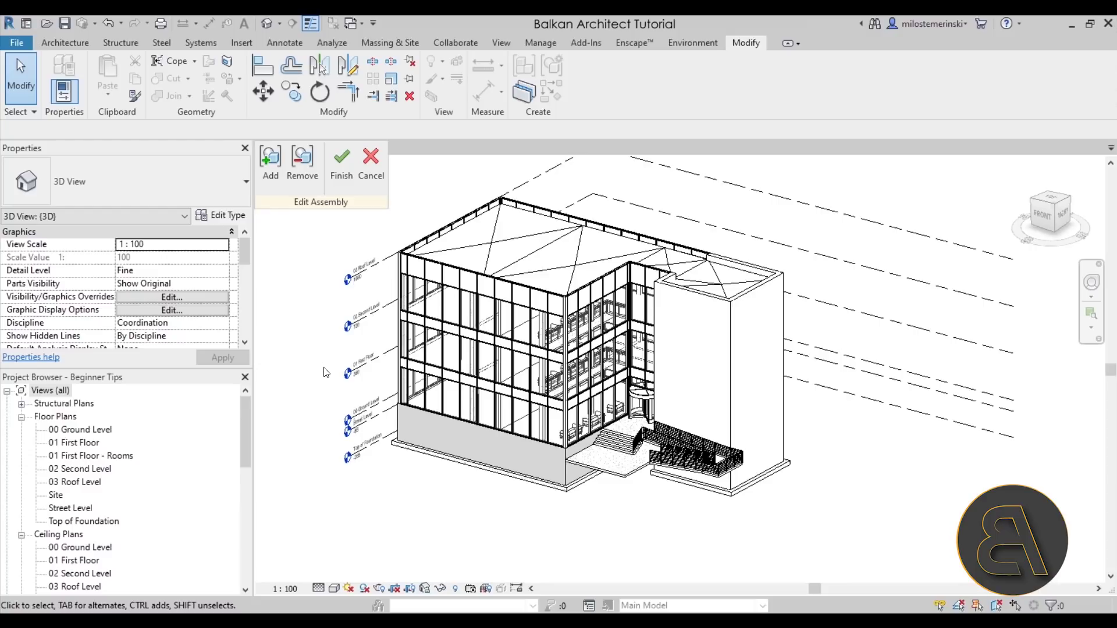
click(273, 175)
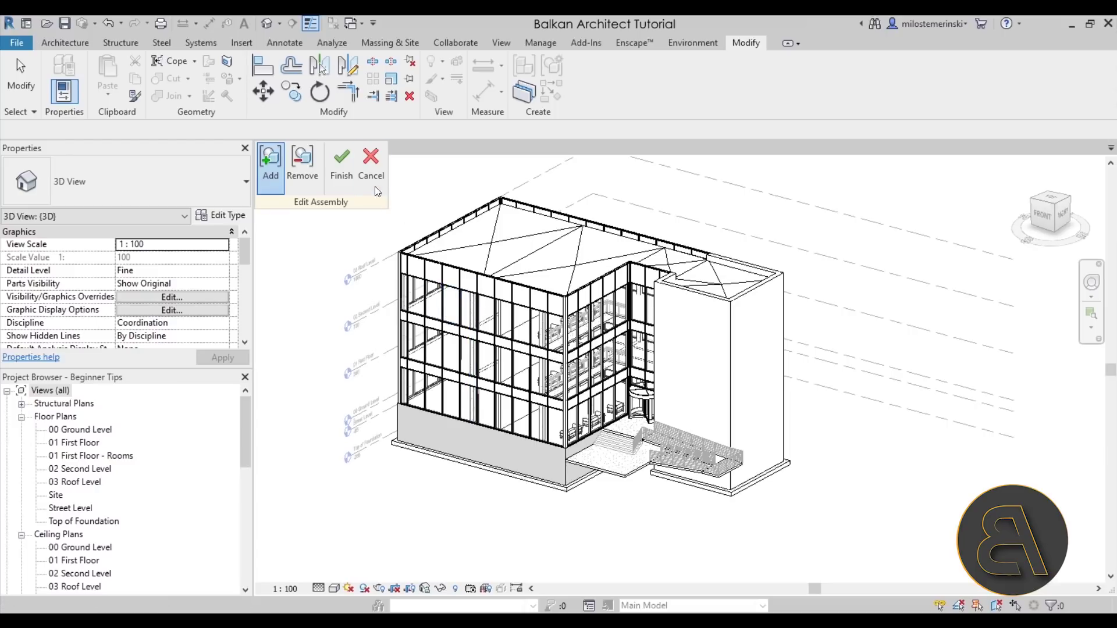
click(370, 163)
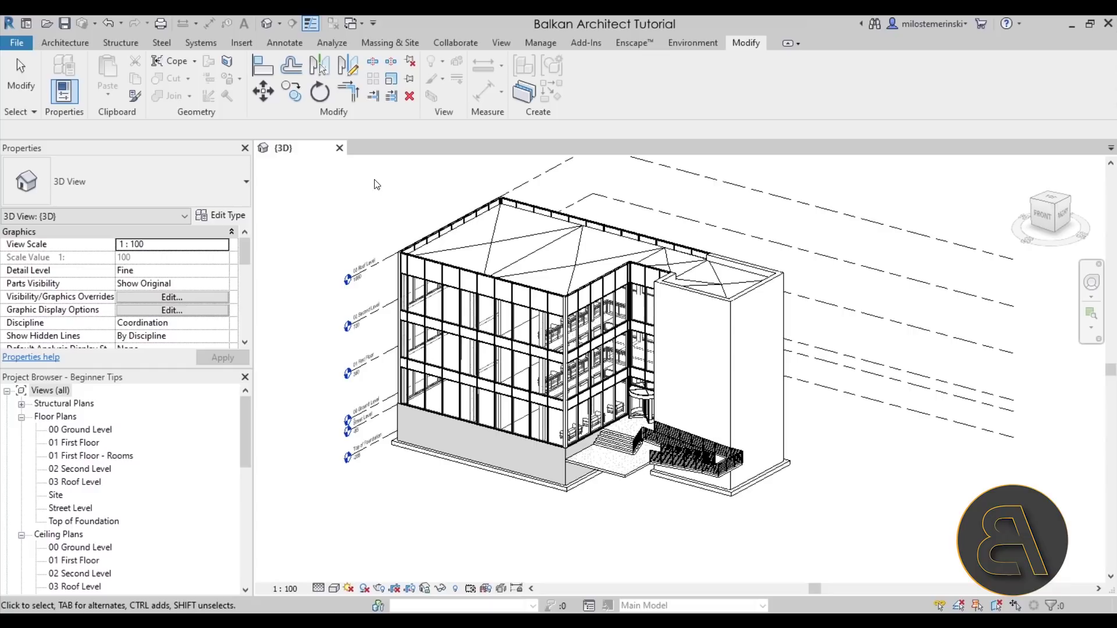
click(516, 98)
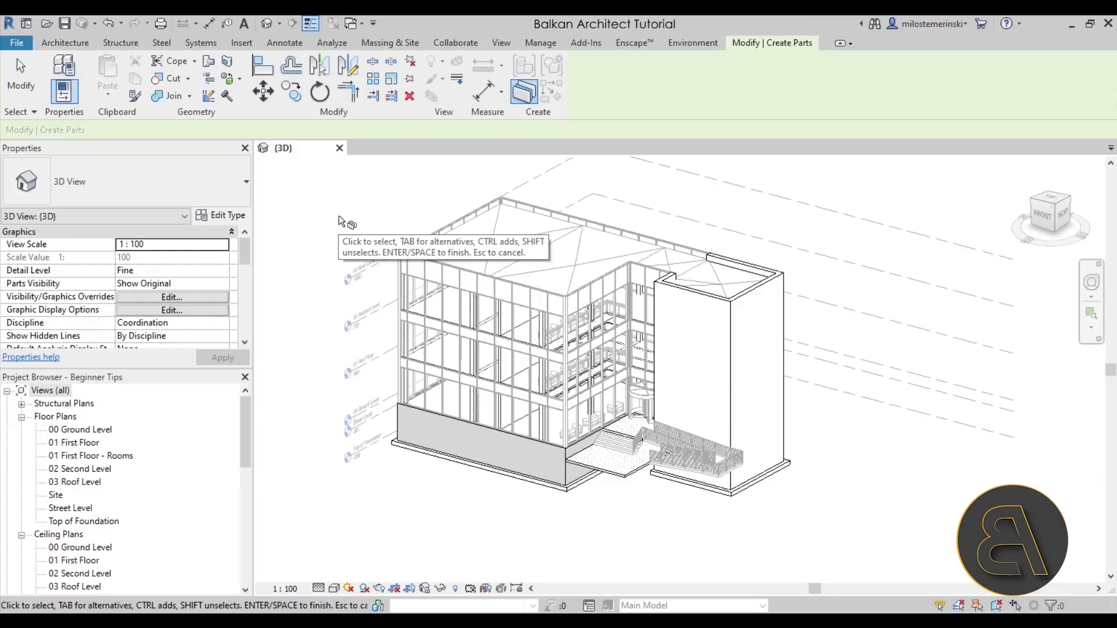
key(Return)
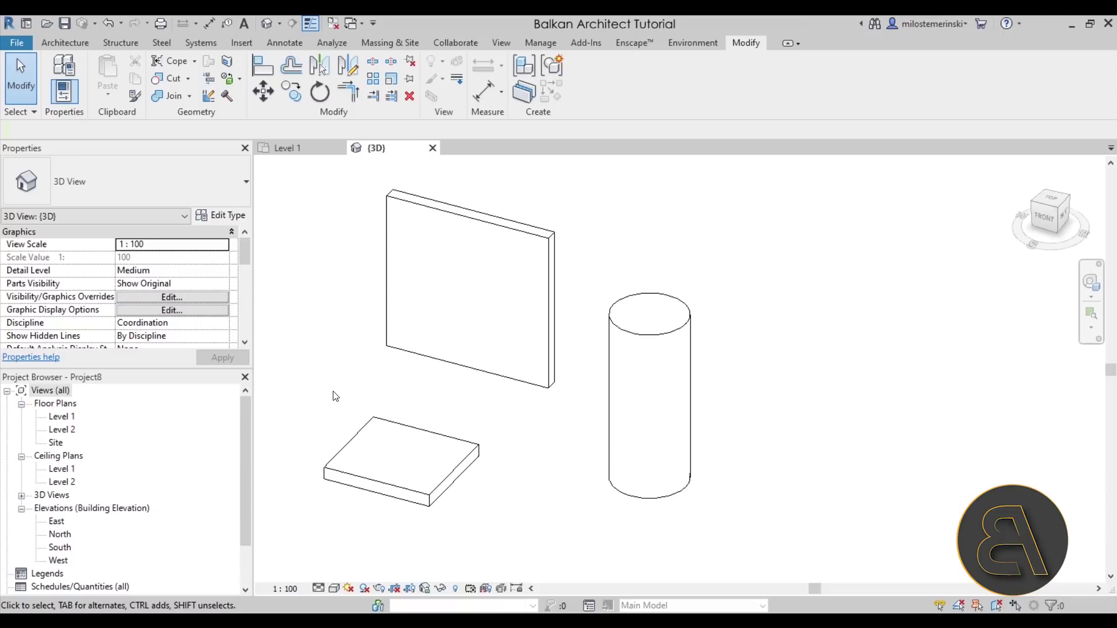
Set the visual style of the 3D view with the wall, floor and cylinder to Realistic.
click(335, 588)
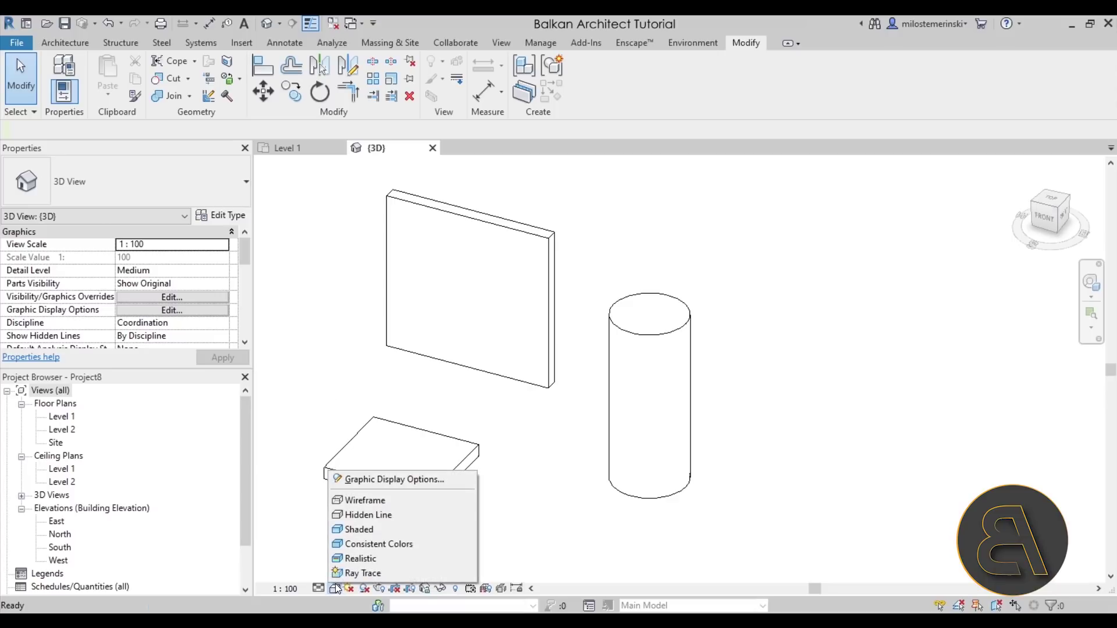
click(369, 560)
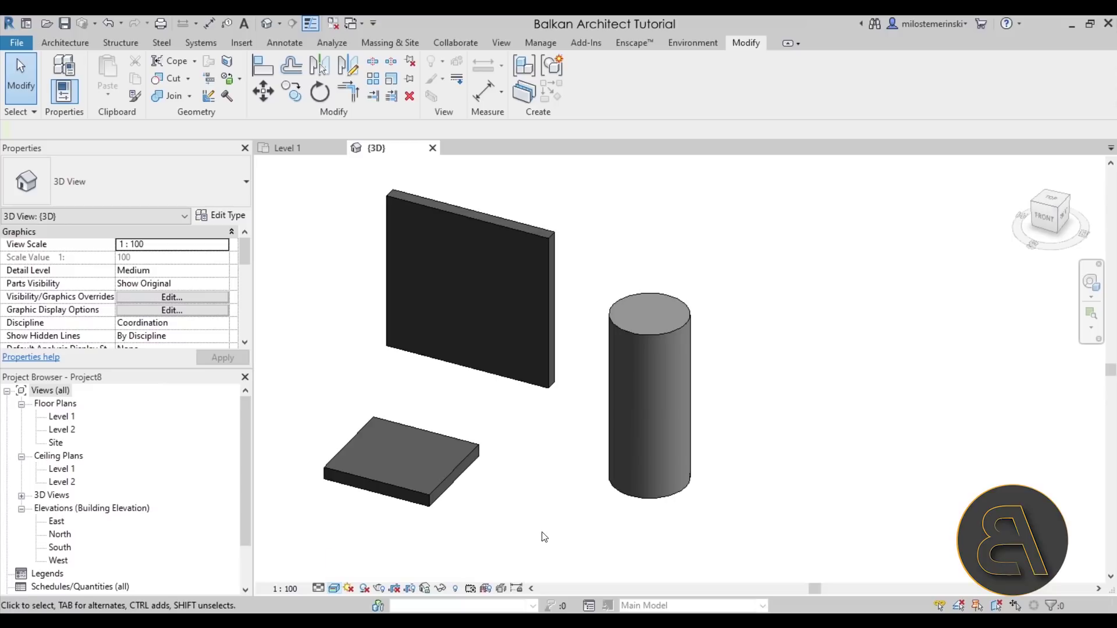
shift+middle_drag(530, 499, 534, 476)
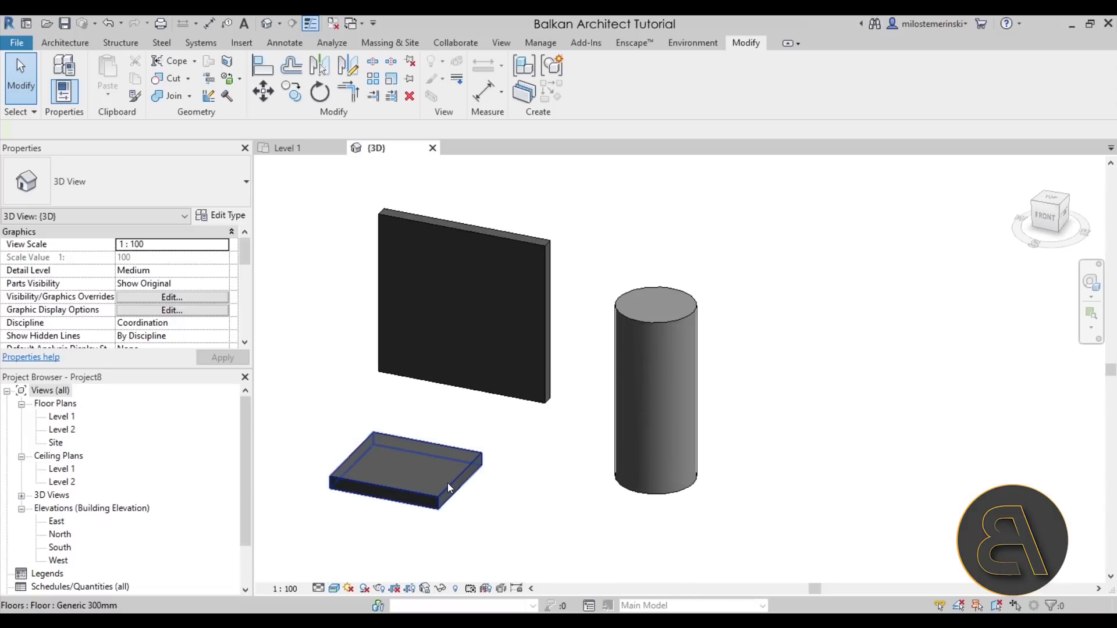
Select the wall, the floor slab and the cylinder in turn to examine their categories and properties.
click(513, 394)
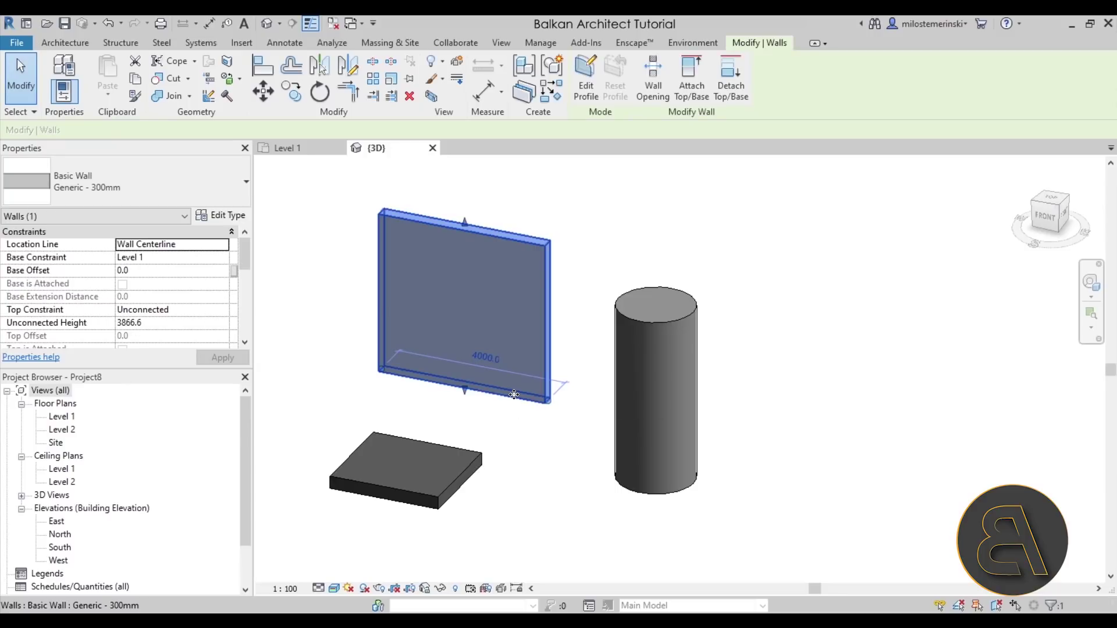
click(471, 470)
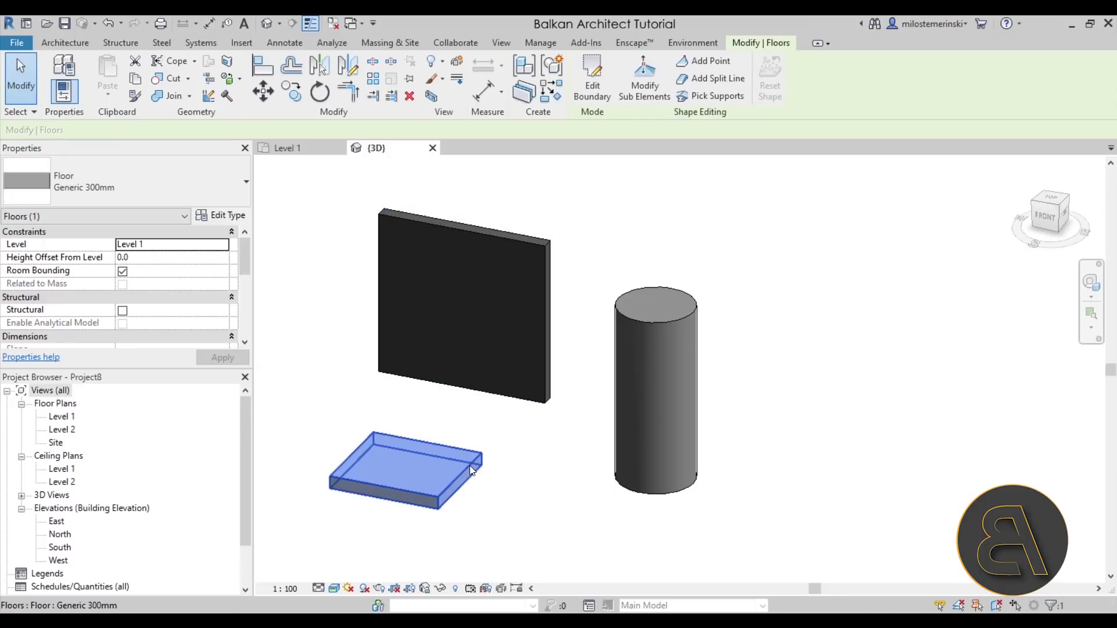
click(616, 332)
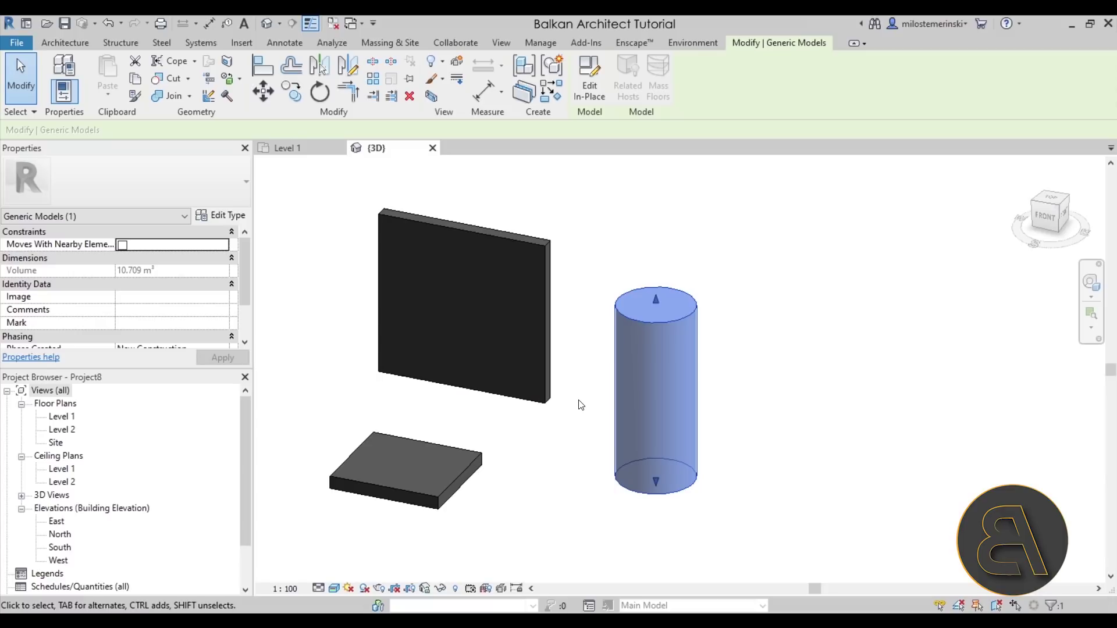
click(580, 420)
click(548, 401)
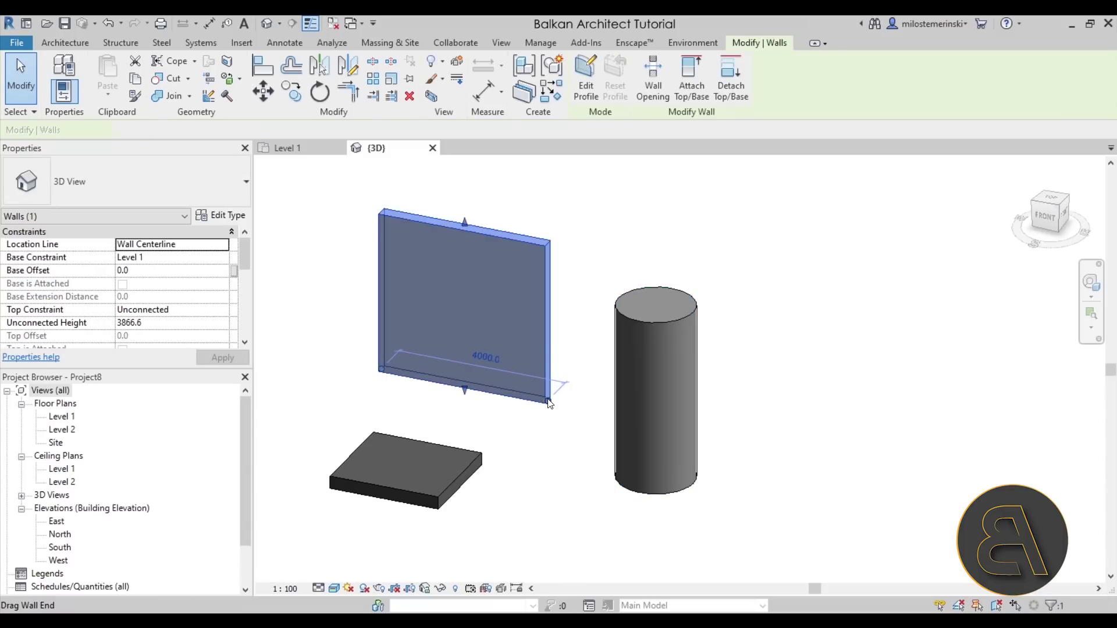
Examine the layer structure and material of the wall's type, and leave it without changes.
click(231, 218)
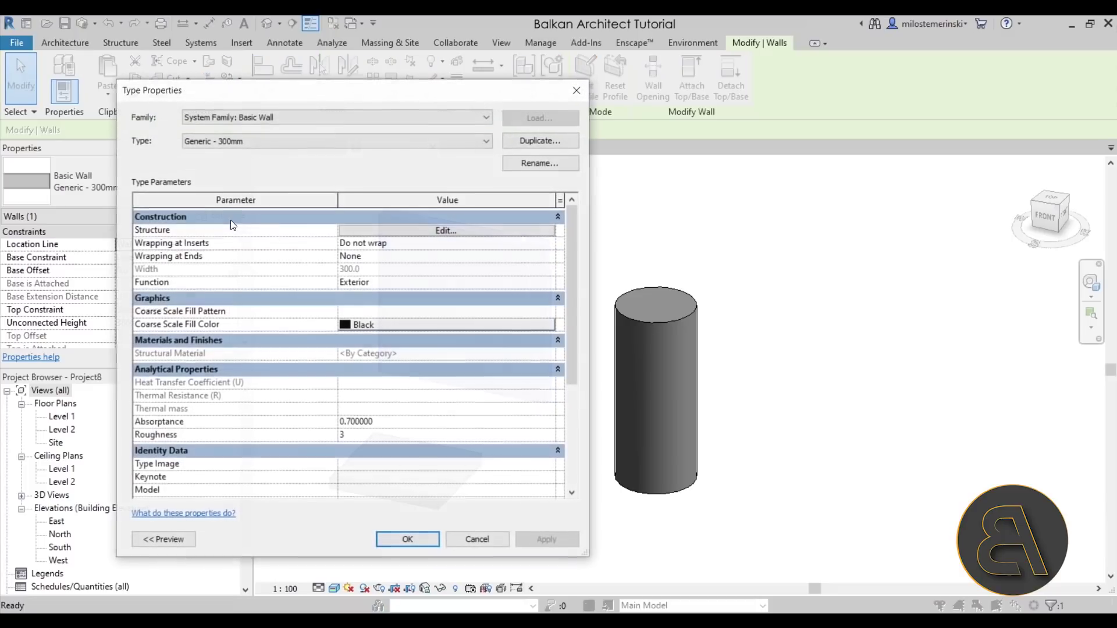
click(360, 231)
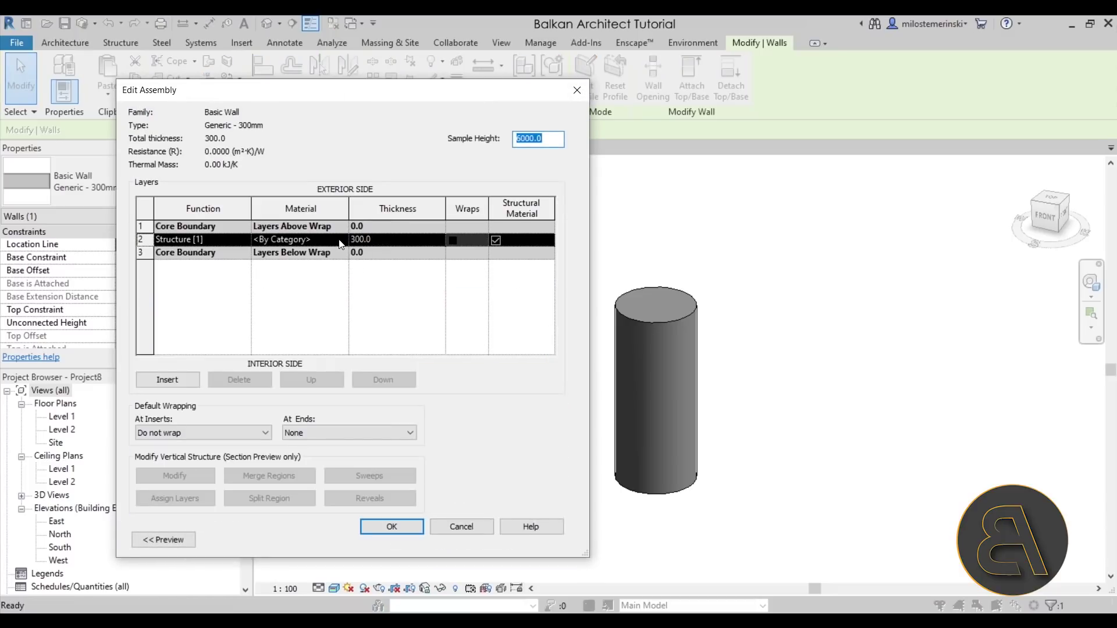
click(465, 525)
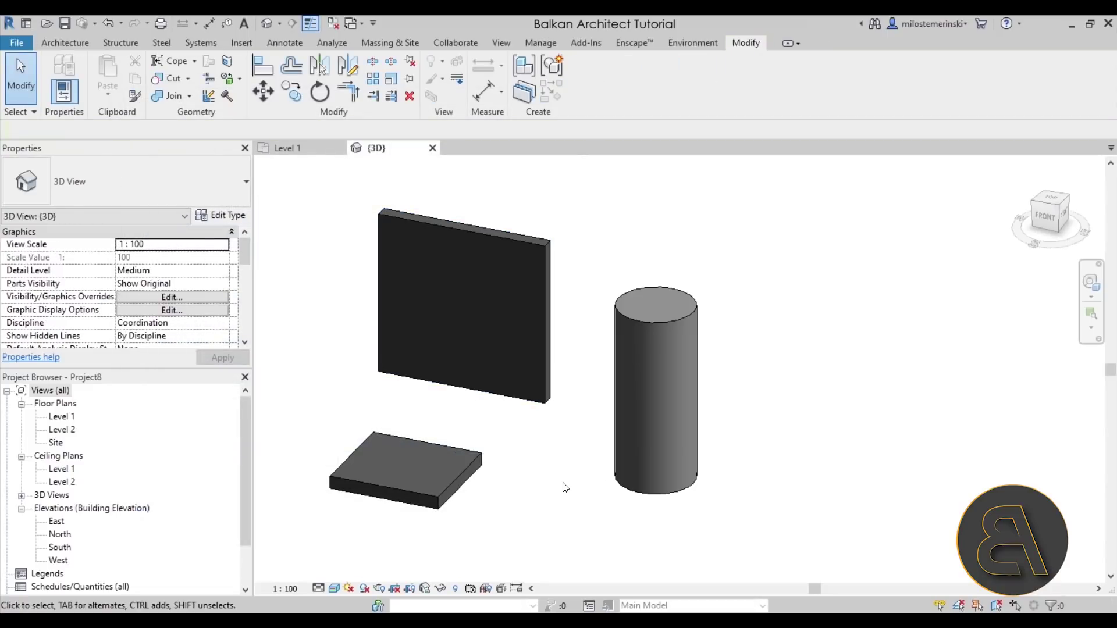
shift+middle_drag(557, 503, 669, 476)
drag(673, 399, 610, 404)
click(649, 452)
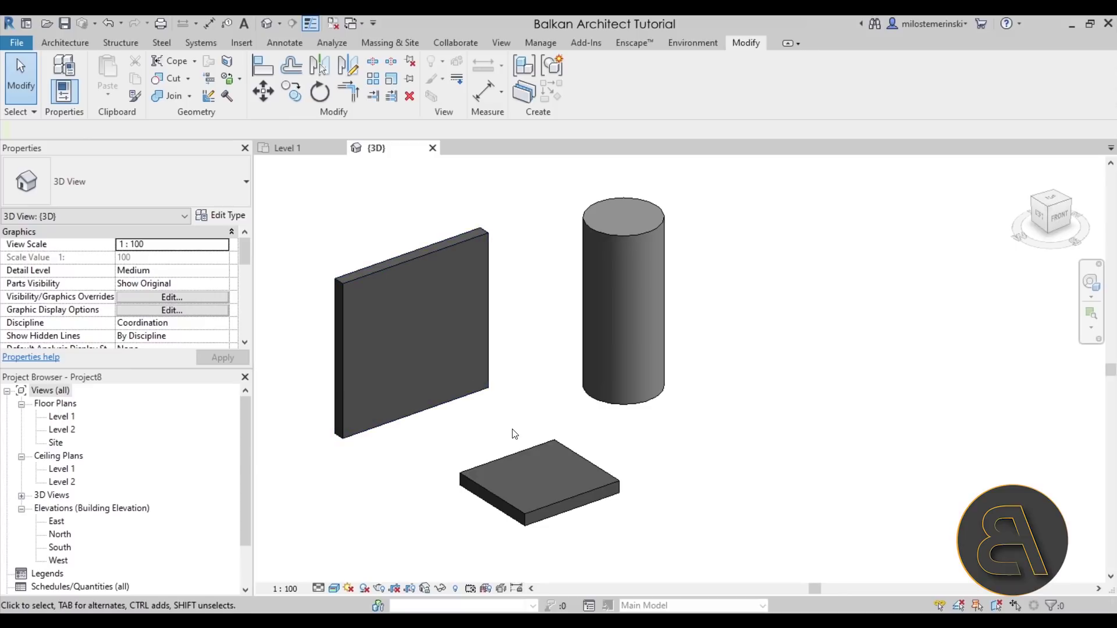
click(456, 404)
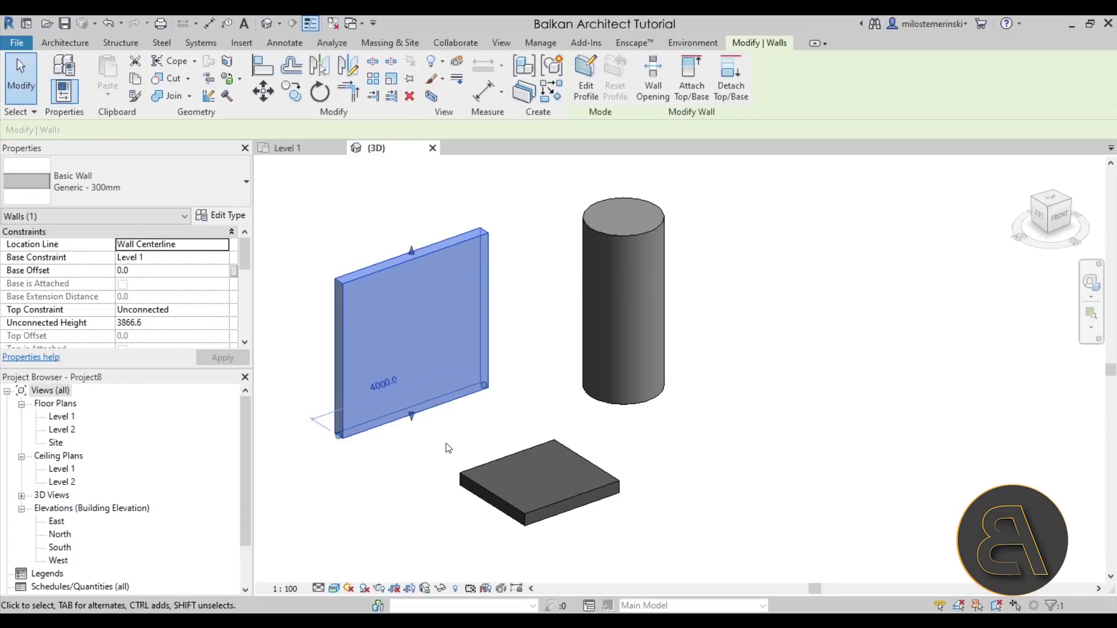
click(464, 460)
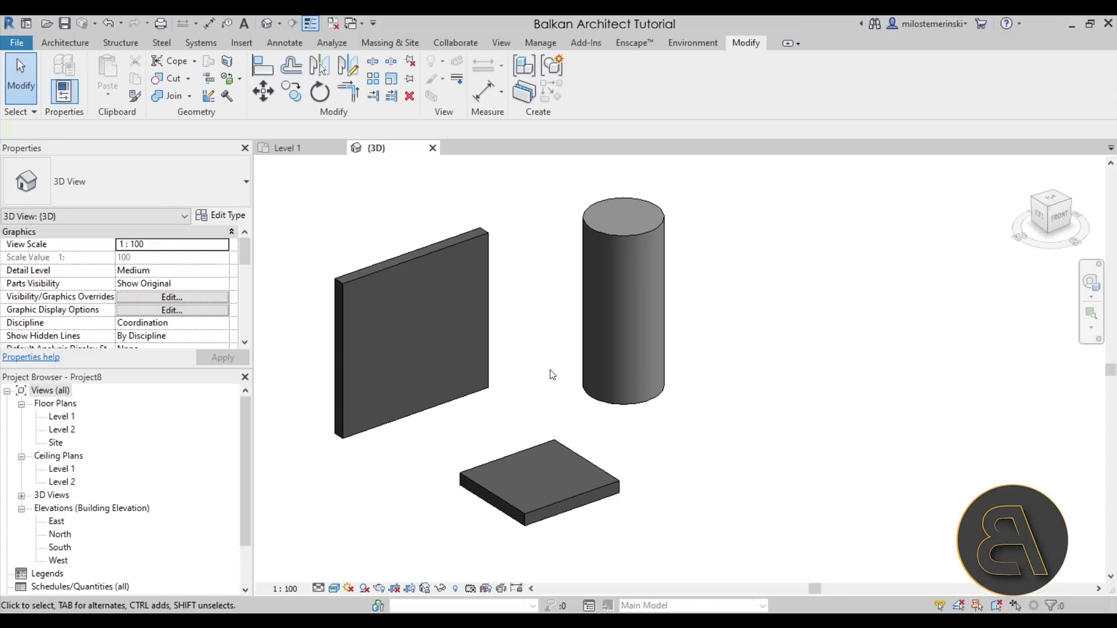
Find the Default project material by searching "de" and set its graphics shading color to white, RGB 255 255 255.
click(537, 43)
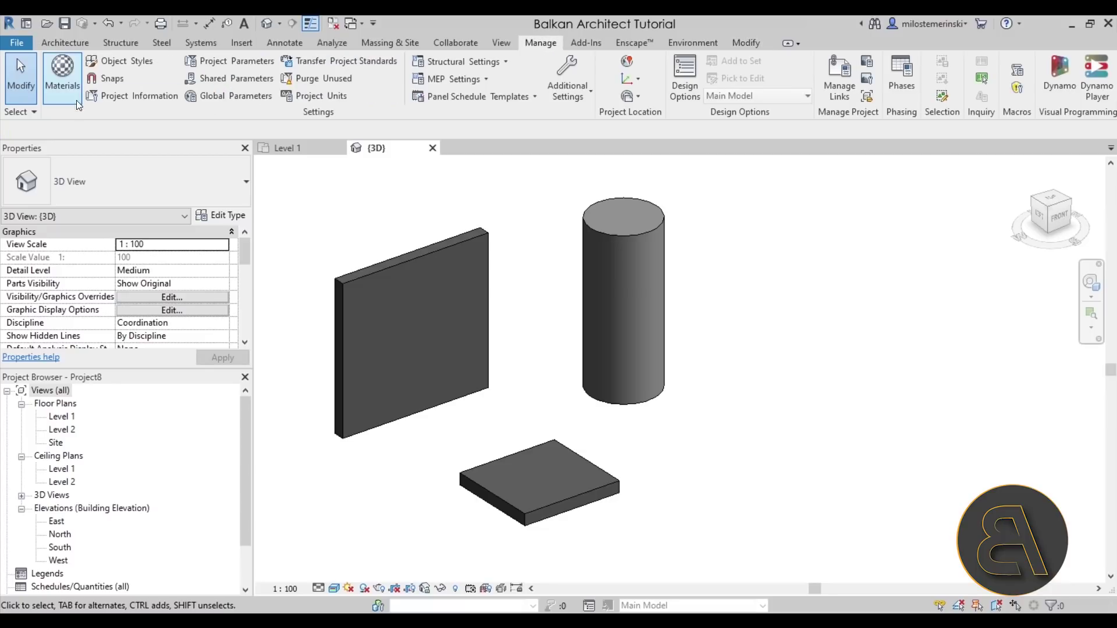
click(64, 86)
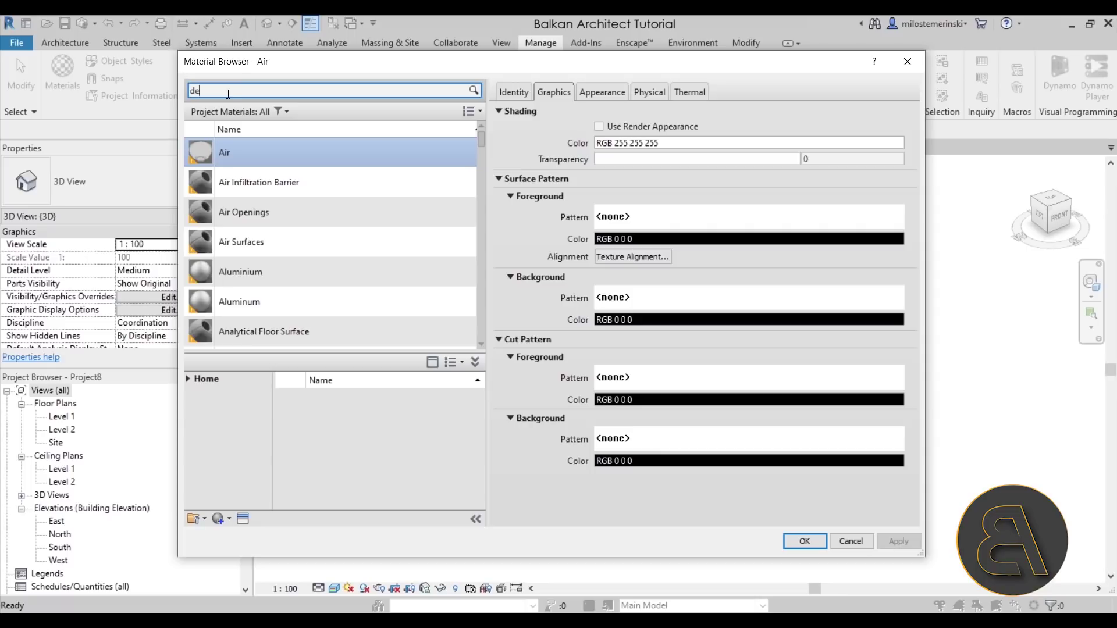
click(263, 286)
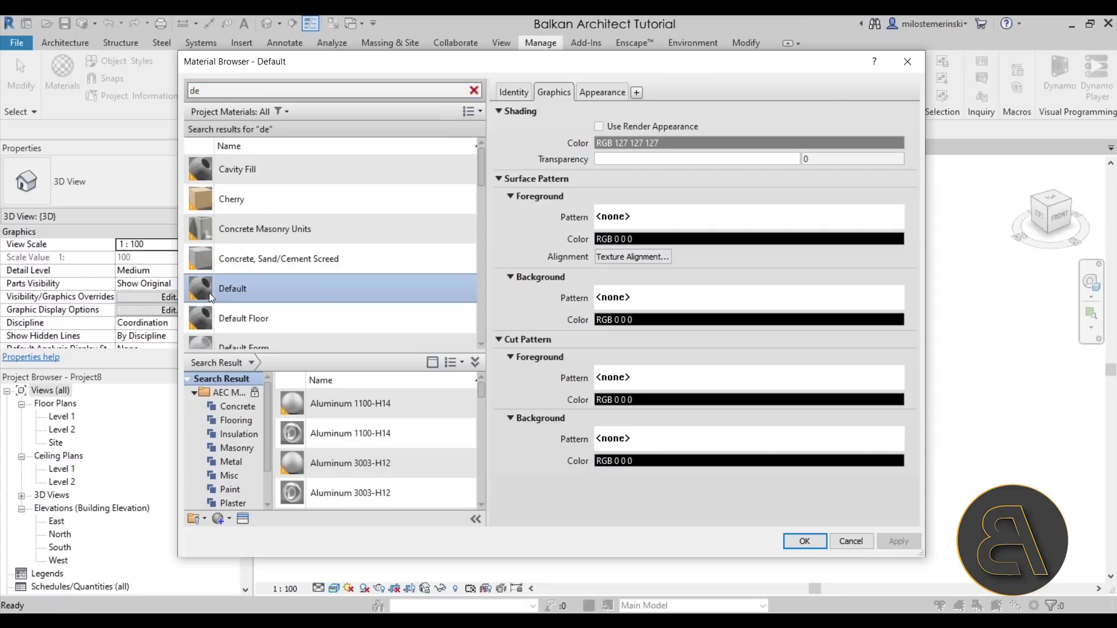
click(646, 143)
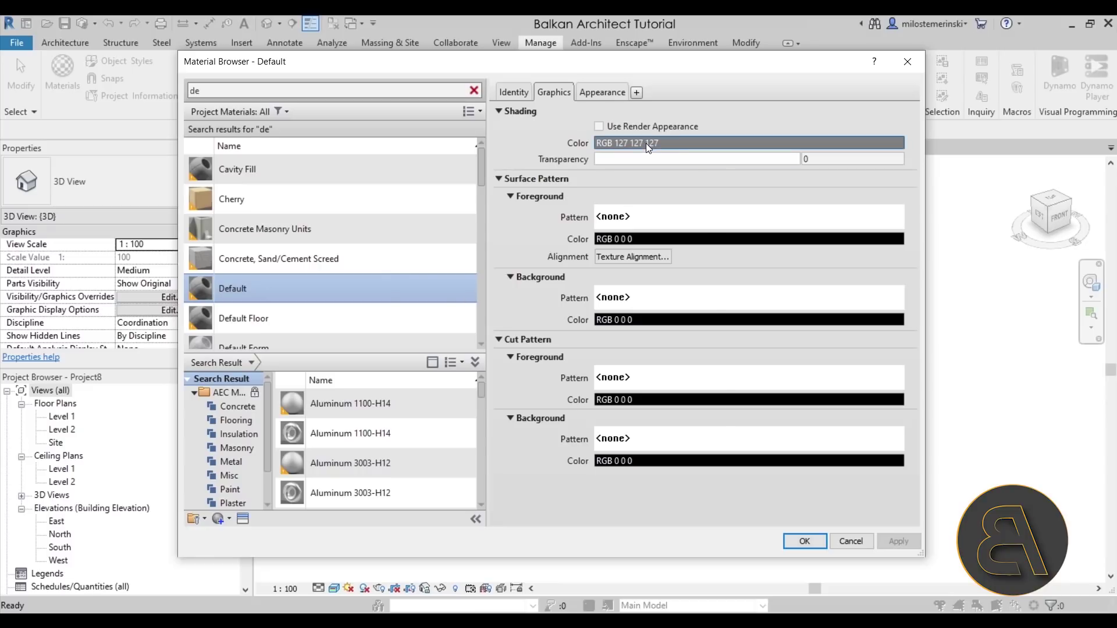
click(532, 285)
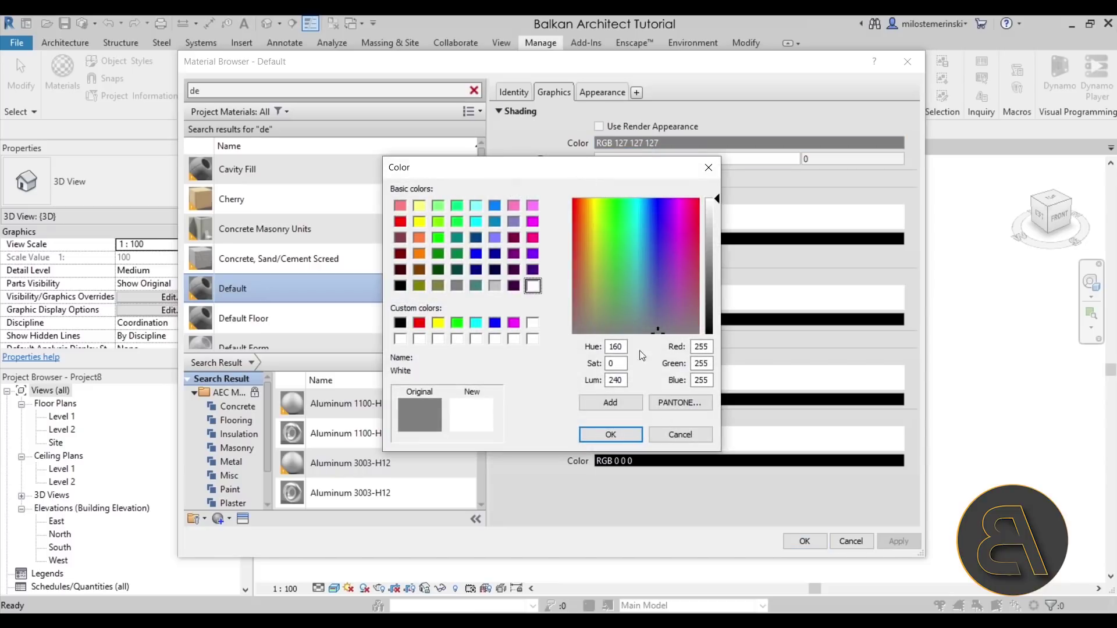
click(627, 438)
Set the Default material's generic appearance color to white, RGB 255 255 255, and apply the material changes.
click(608, 97)
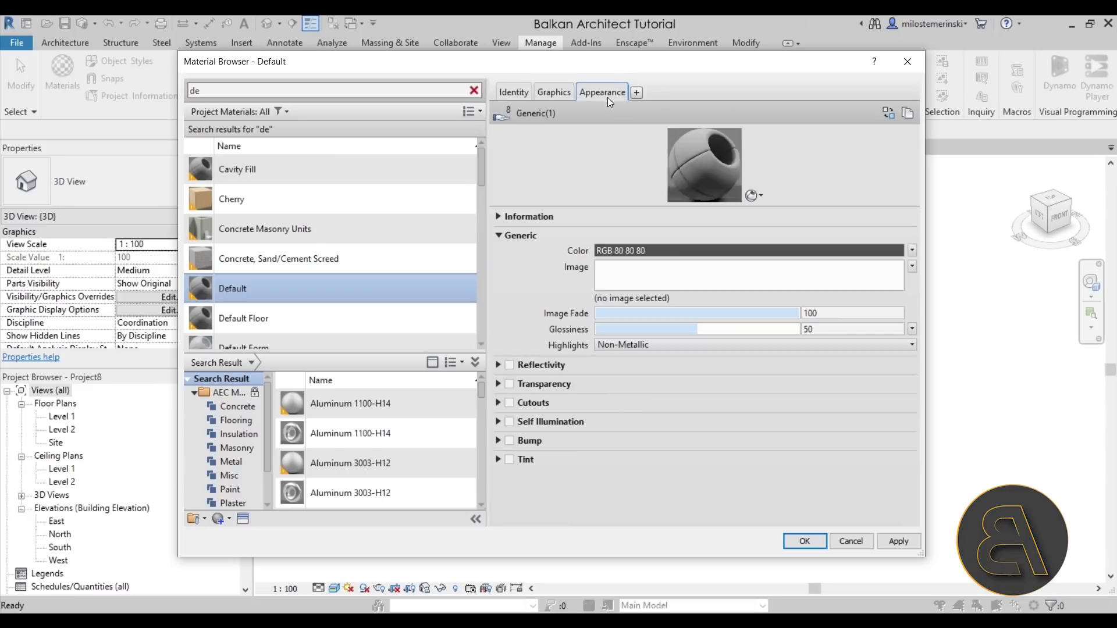
click(688, 251)
click(532, 285)
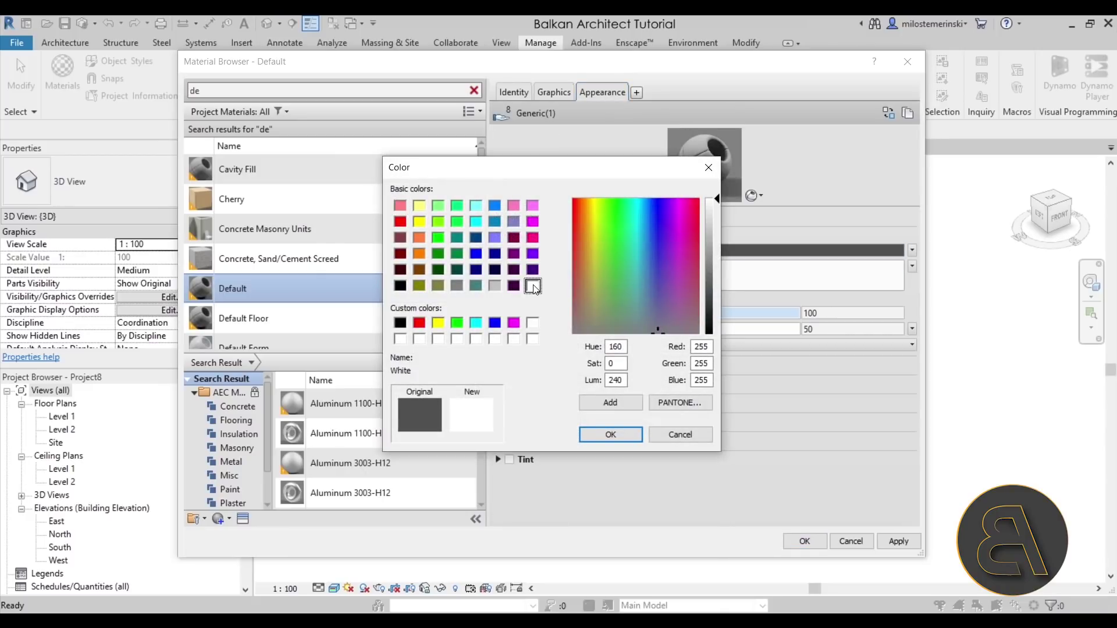
click(610, 435)
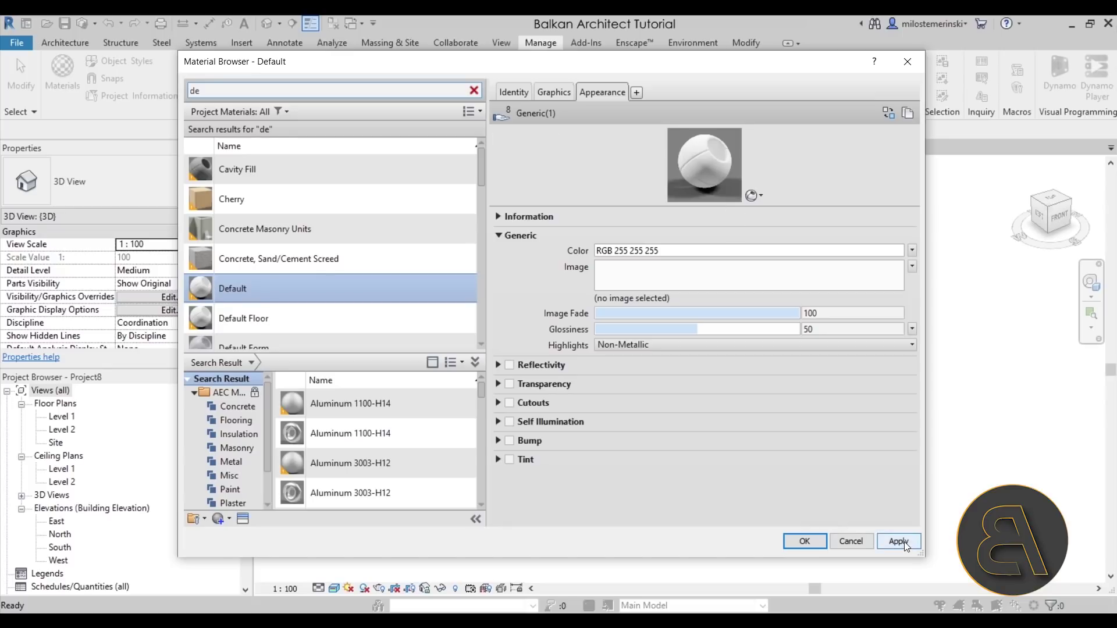
click(805, 542)
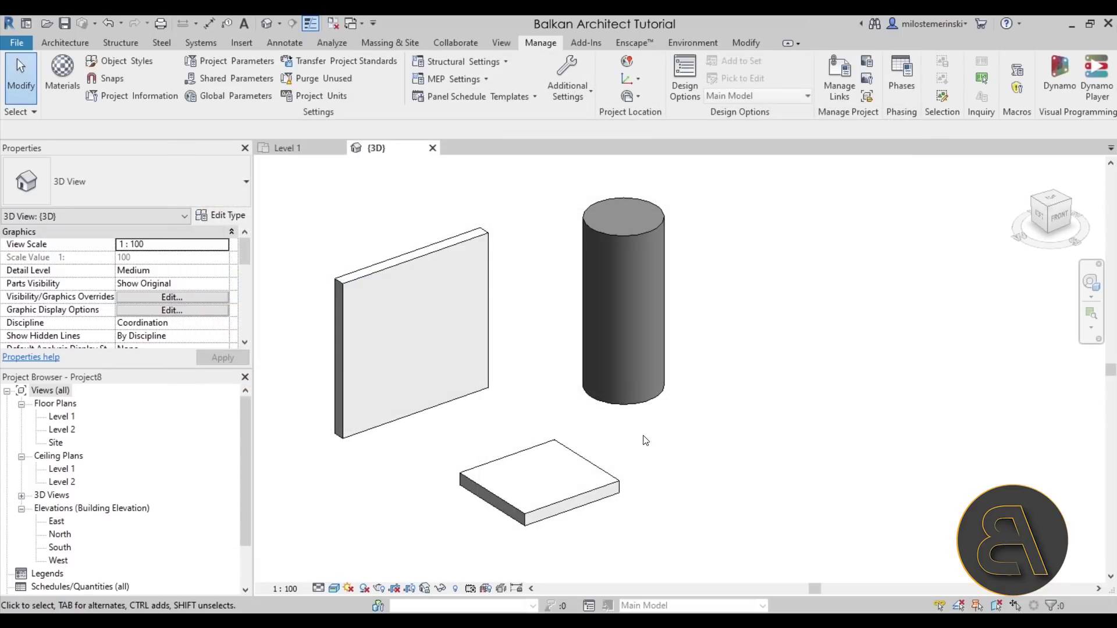
Open the cylinder generic model for in-place editing.
shift+middle_drag(644, 440, 560, 459)
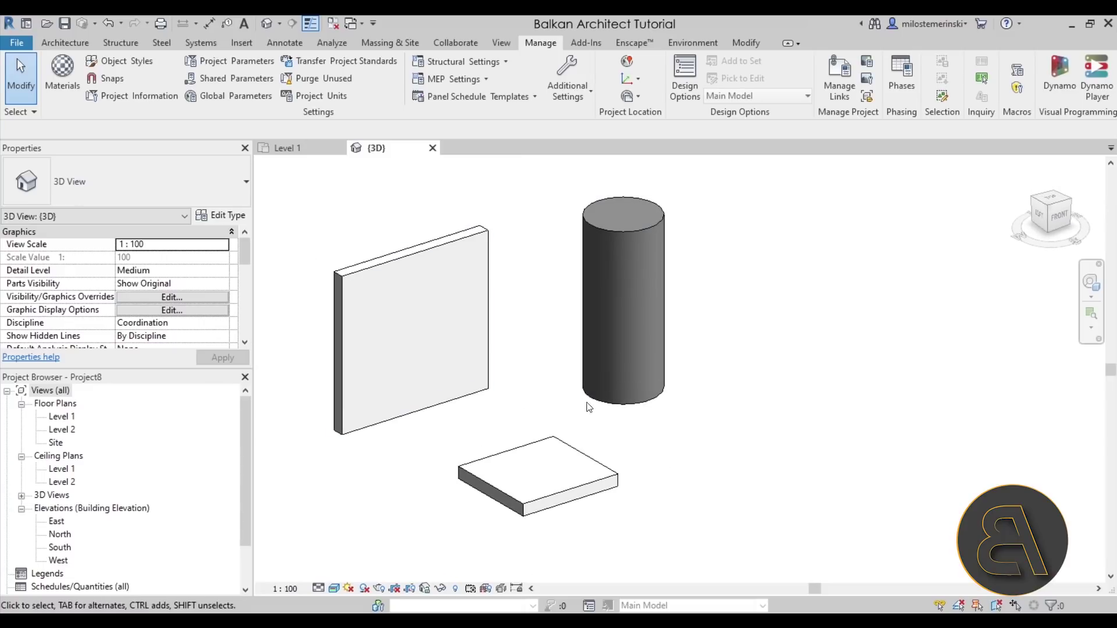
click(602, 400)
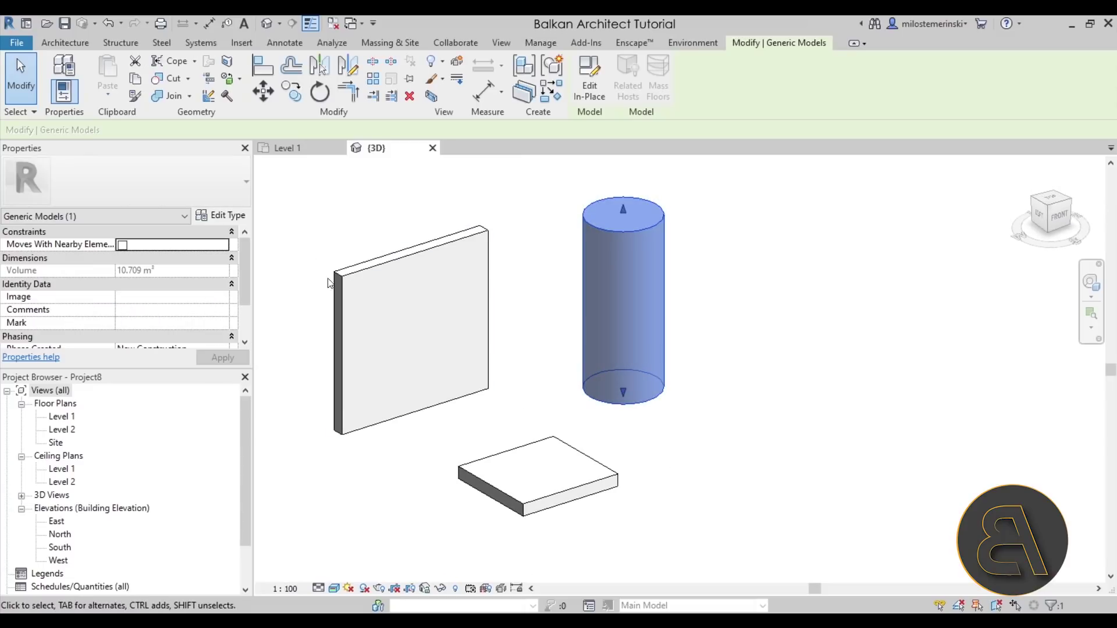
scroll(204, 304, down, 2)
shift+middle_drag(605, 303, 553, 197)
click(589, 82)
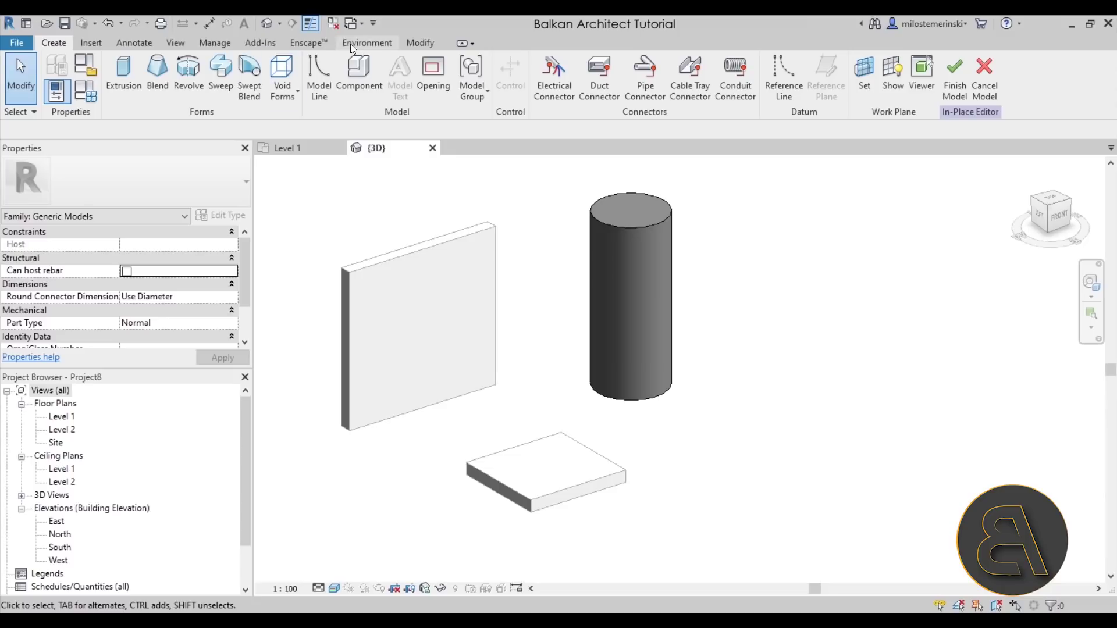
Check the graphics and appearance colors of the Default material within the in-place editor.
click(214, 43)
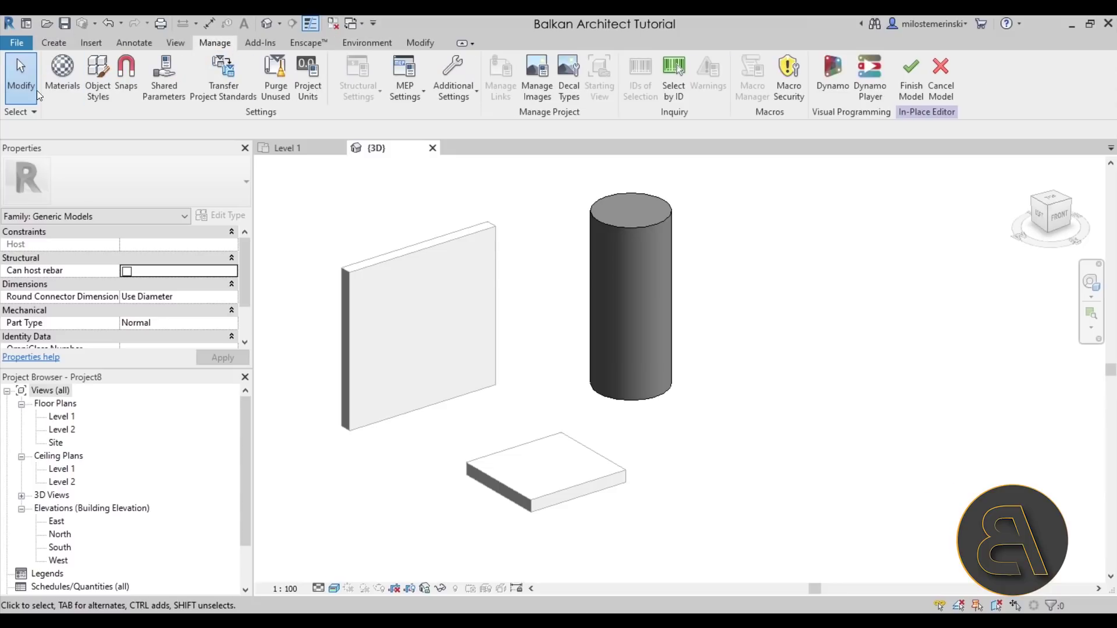
click(80, 97)
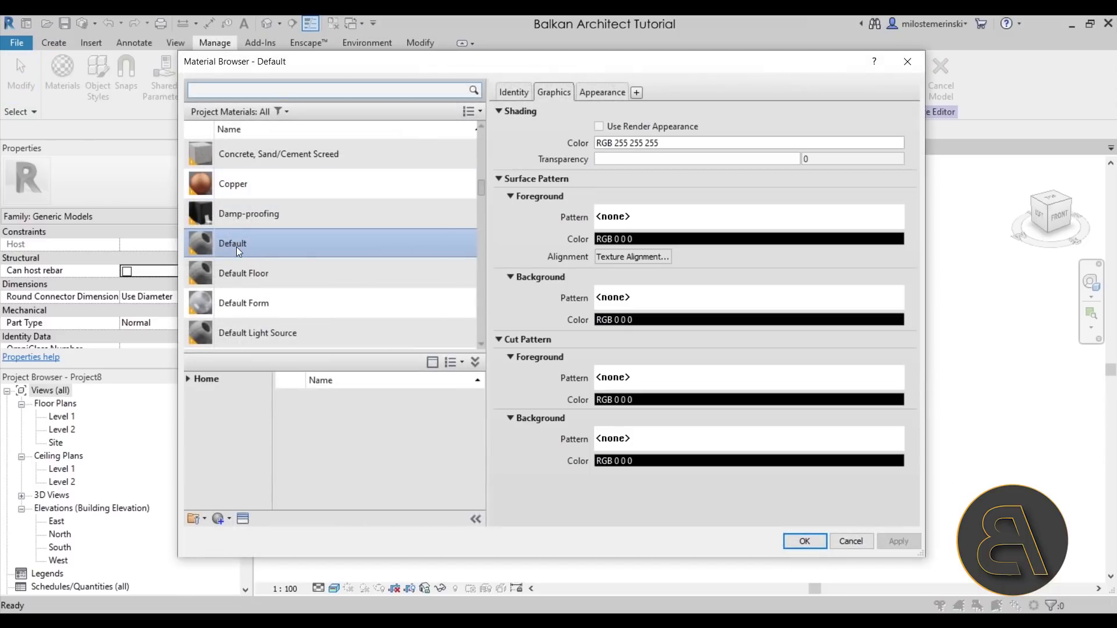
click(599, 91)
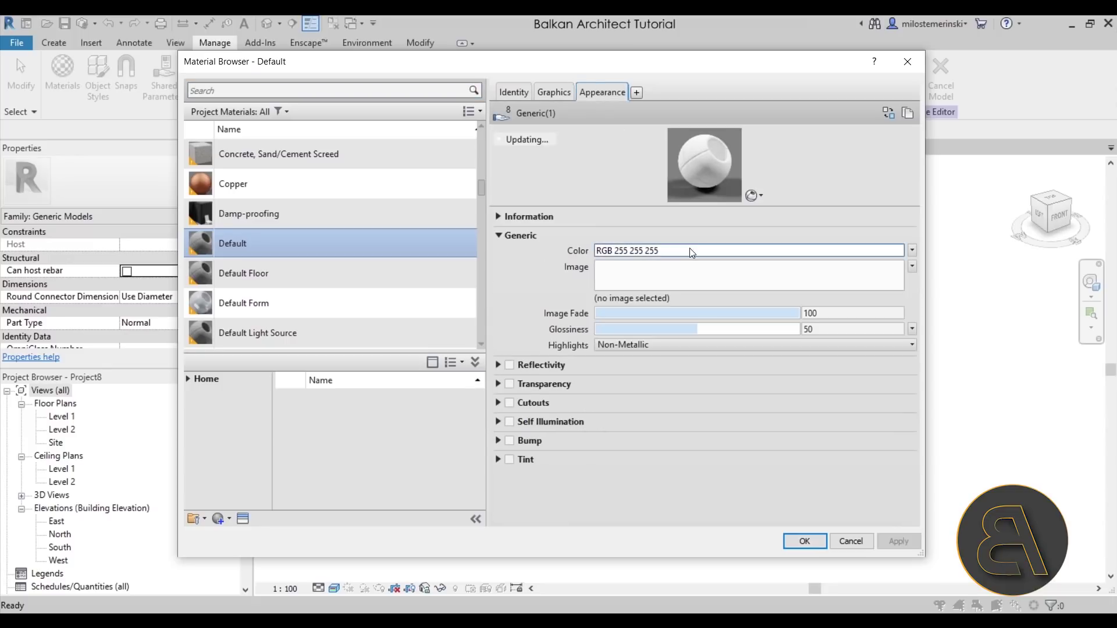
click(804, 541)
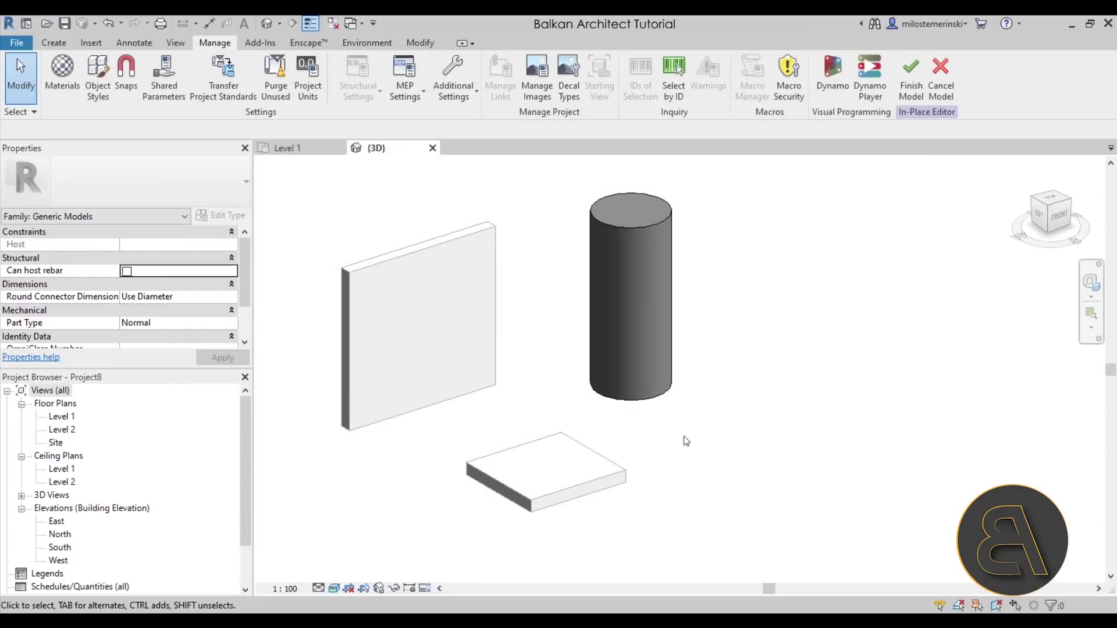
Assign the Default material to the cylinder's extrusion and finish the in-place model.
click(617, 366)
scroll(163, 285, down, 2)
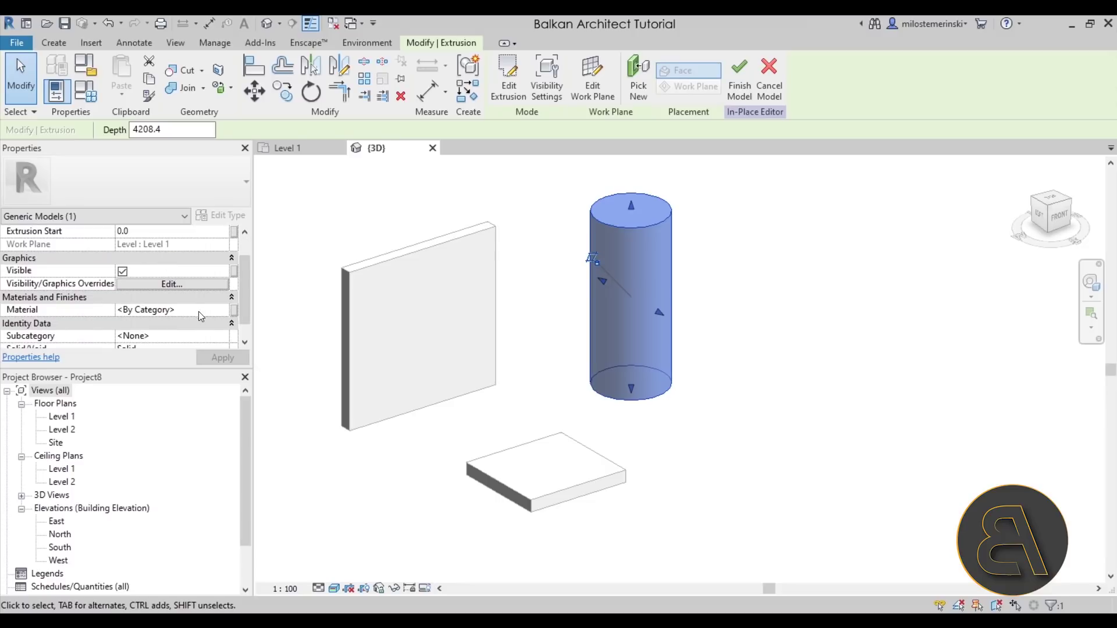
click(224, 310)
click(224, 310)
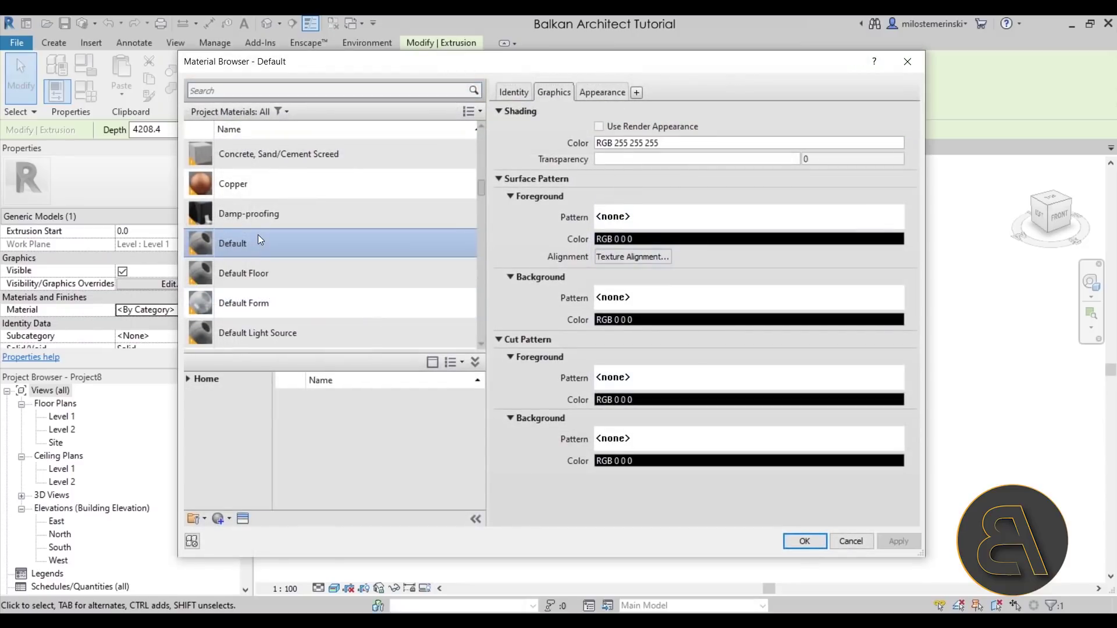
double_click(257, 235)
click(673, 455)
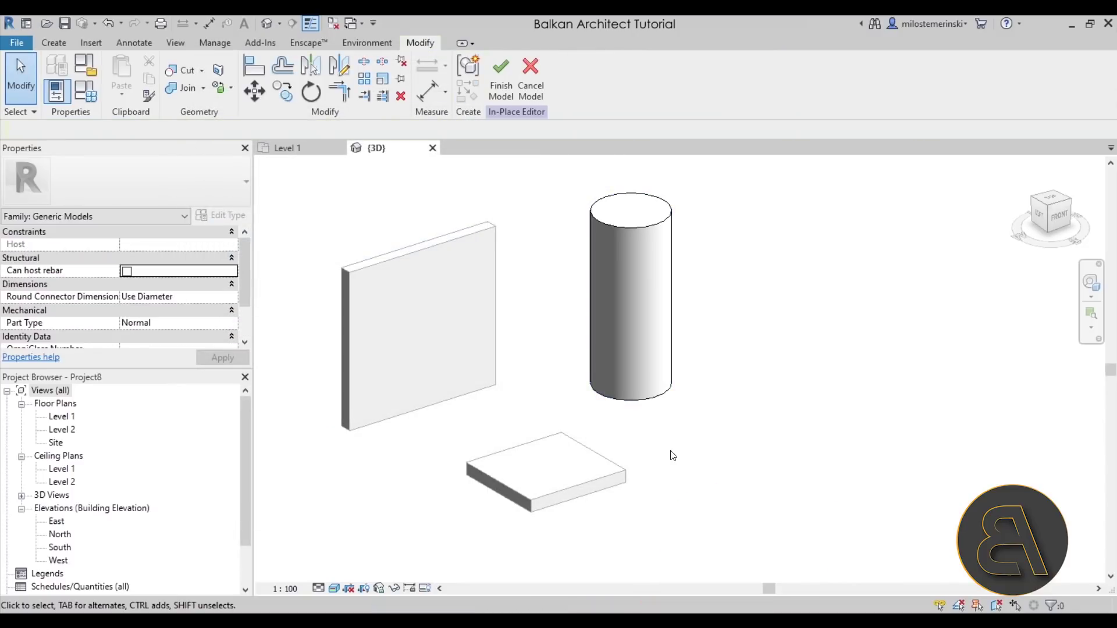
click(500, 93)
shift+middle_drag(703, 301, 660, 293)
click(643, 312)
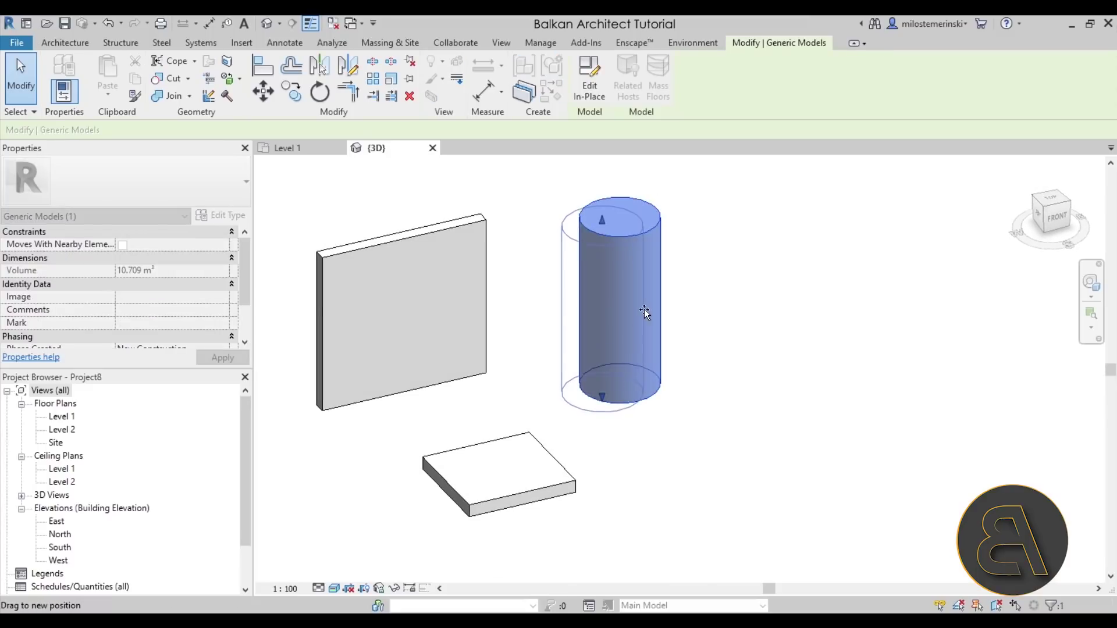
click(706, 369)
shift+middle_drag(706, 369, 699, 425)
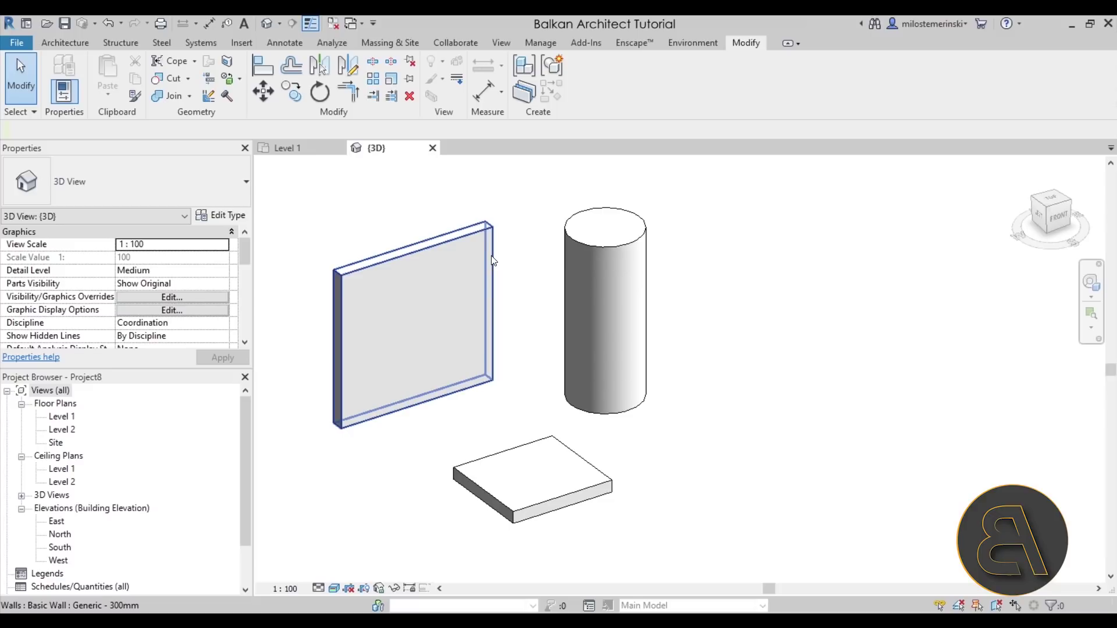
middle_drag(514, 289, 481, 282)
middle_drag(512, 316, 498, 310)
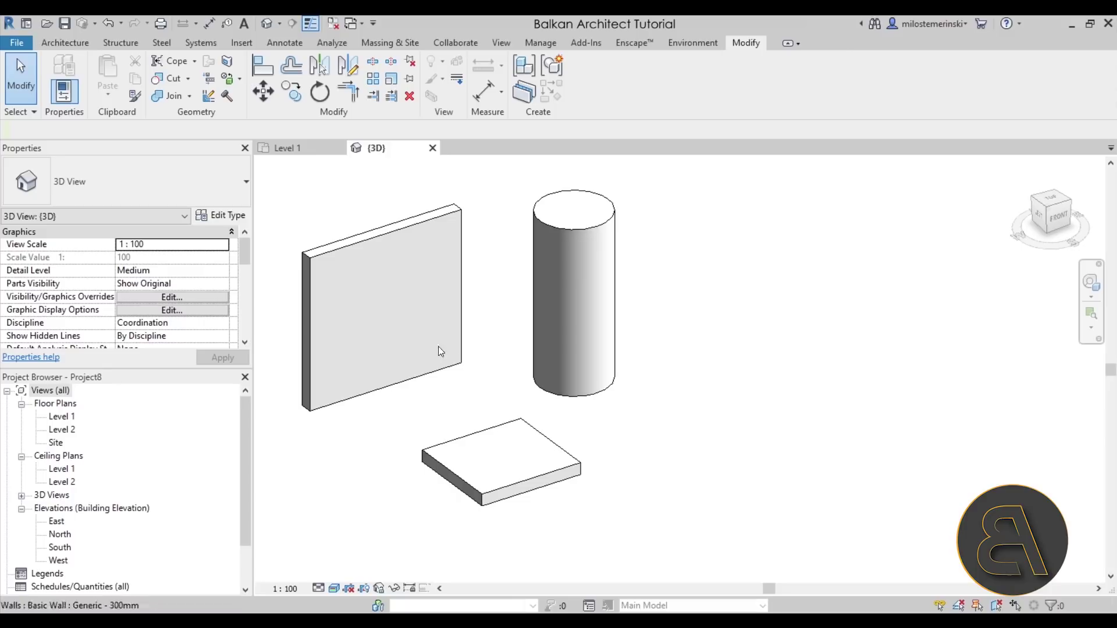
Delete the wall, the floor slab and the cylinder from the 3D view.
scroll(394, 386, down, 2)
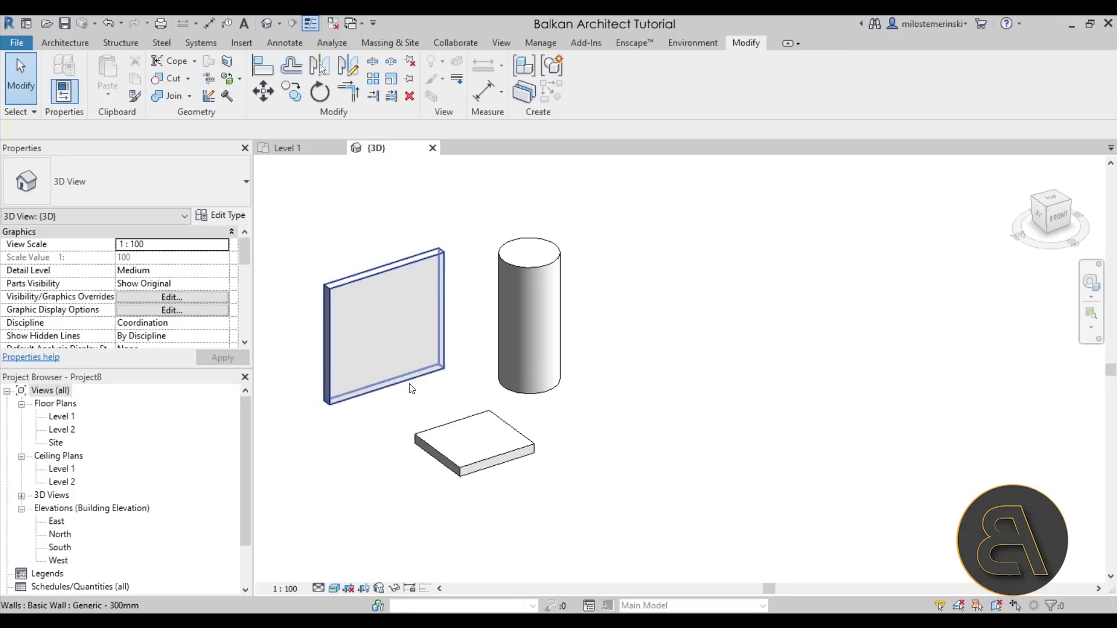
drag(634, 496, 444, 304)
key(Delete)
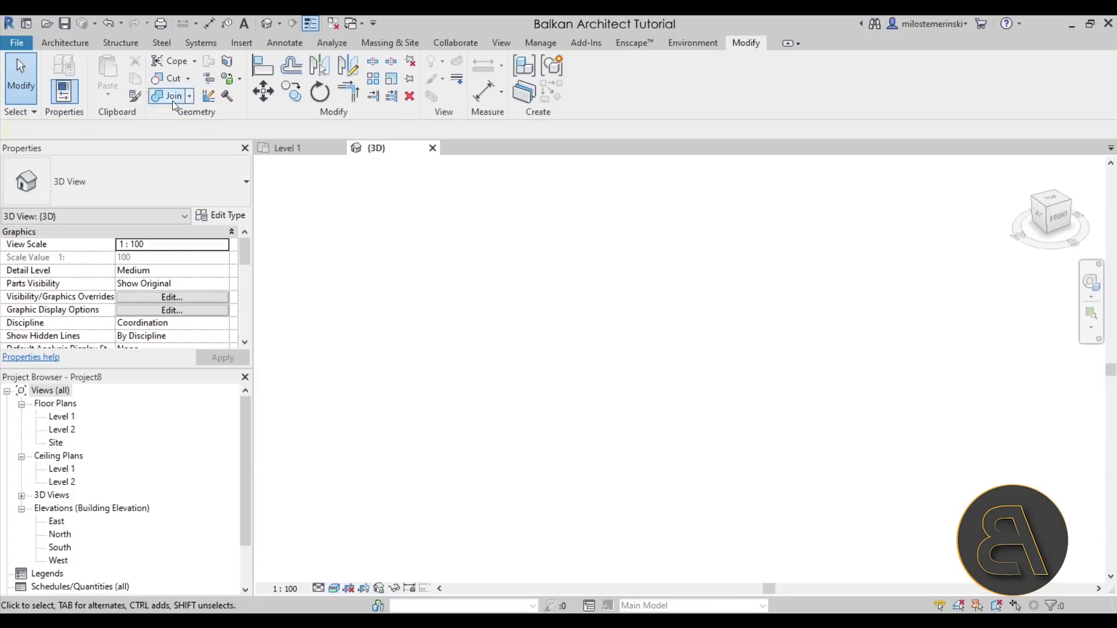
Start a wall in the Level 1 floor plan using the Exterior - Brick on Mtl. Stud type.
click(291, 149)
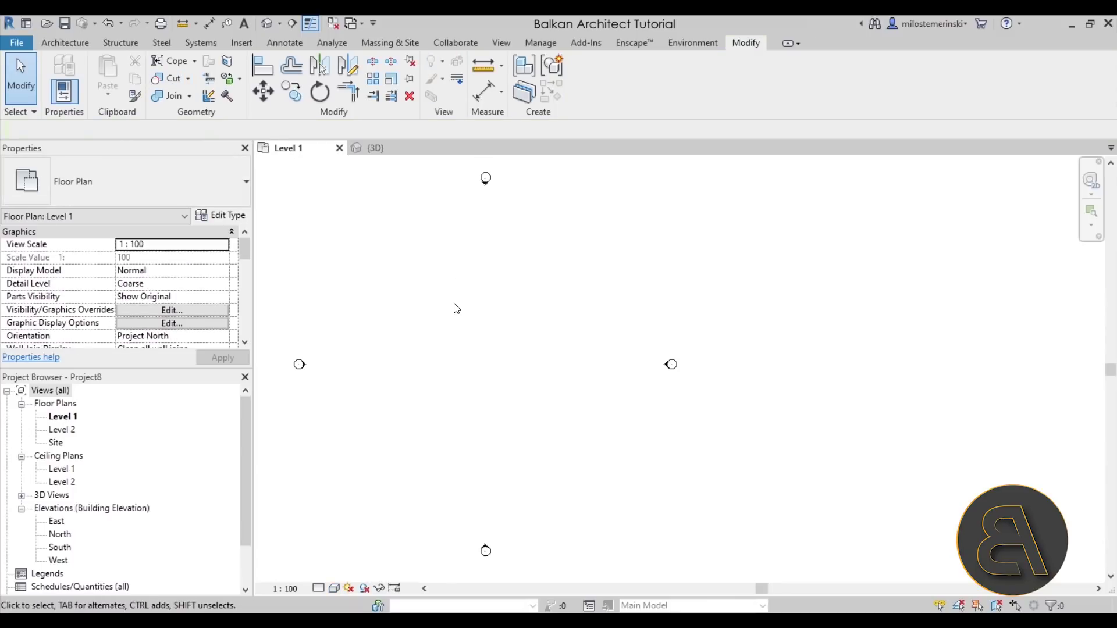
click(58, 49)
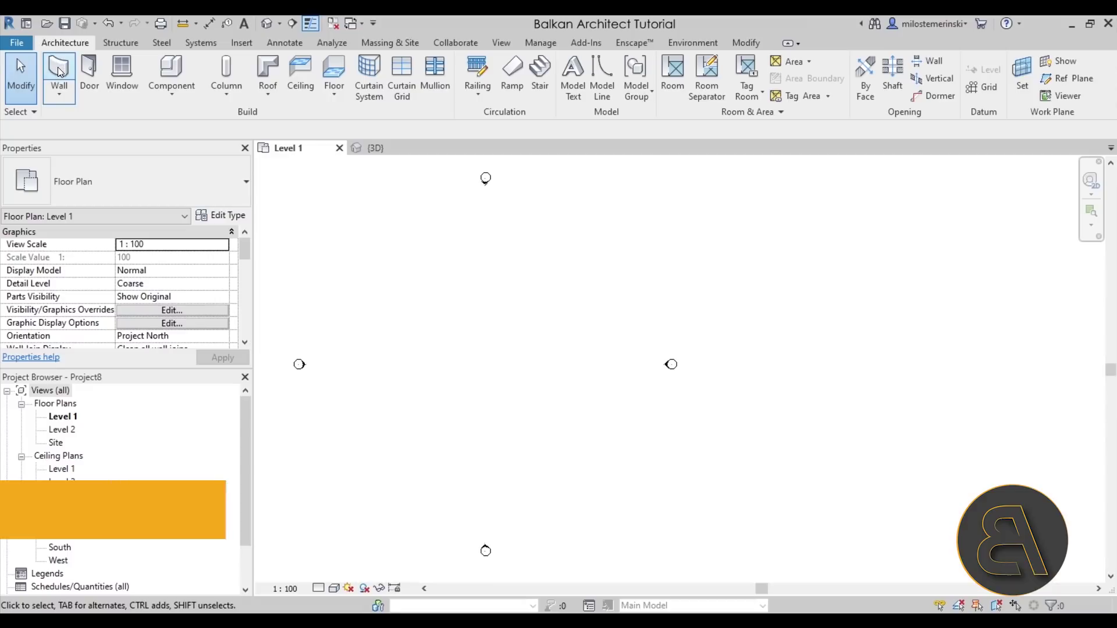
click(58, 67)
click(141, 183)
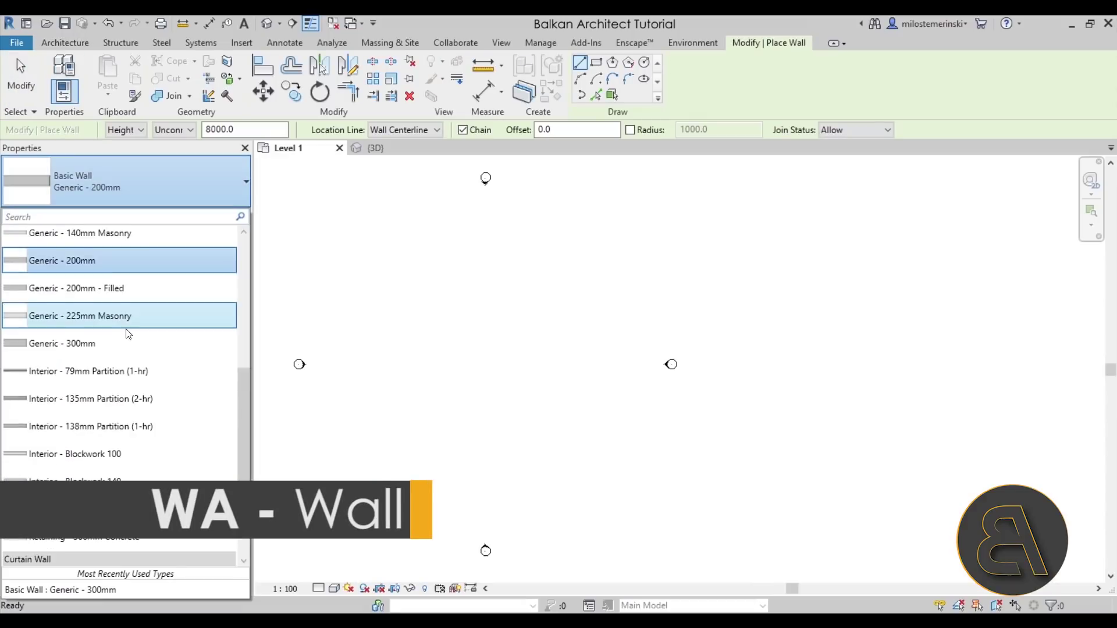
scroll(125, 329, up, 7)
scroll(149, 262, down, 1)
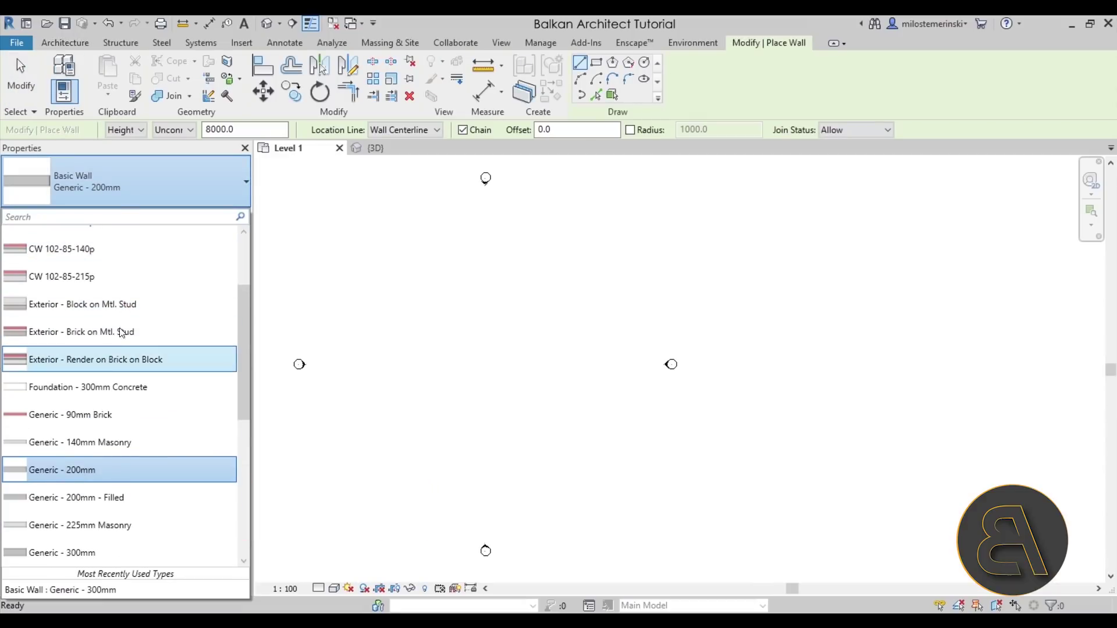
click(78, 338)
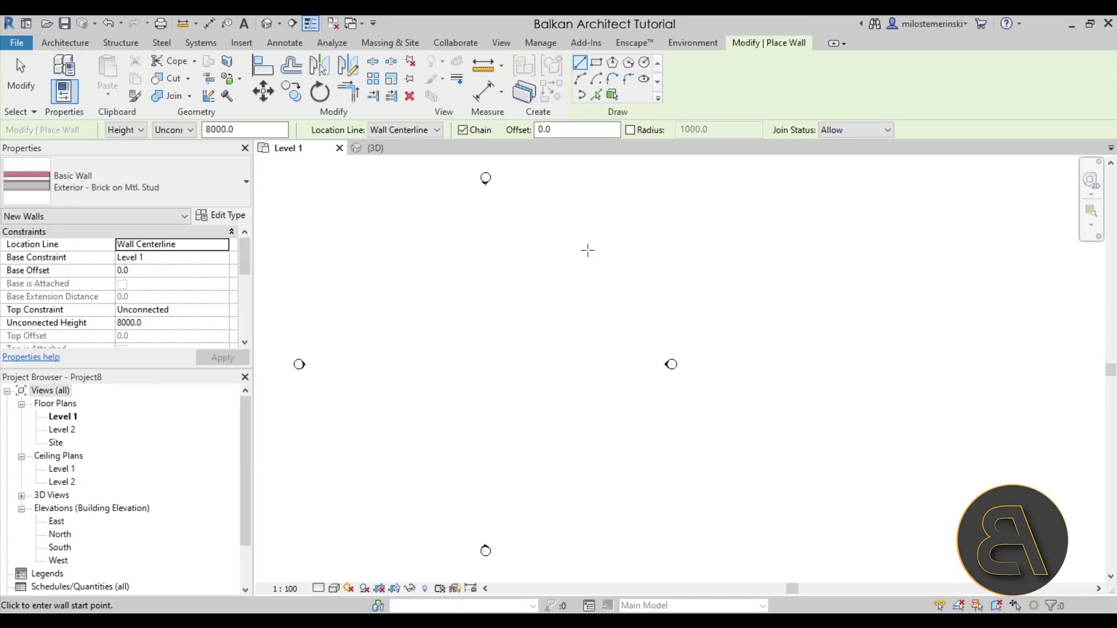
Draw a closed rectangle of Exterior - Brick on Mtl. Stud walls about 5900 by 3800 mm on Level 1.
click(595, 63)
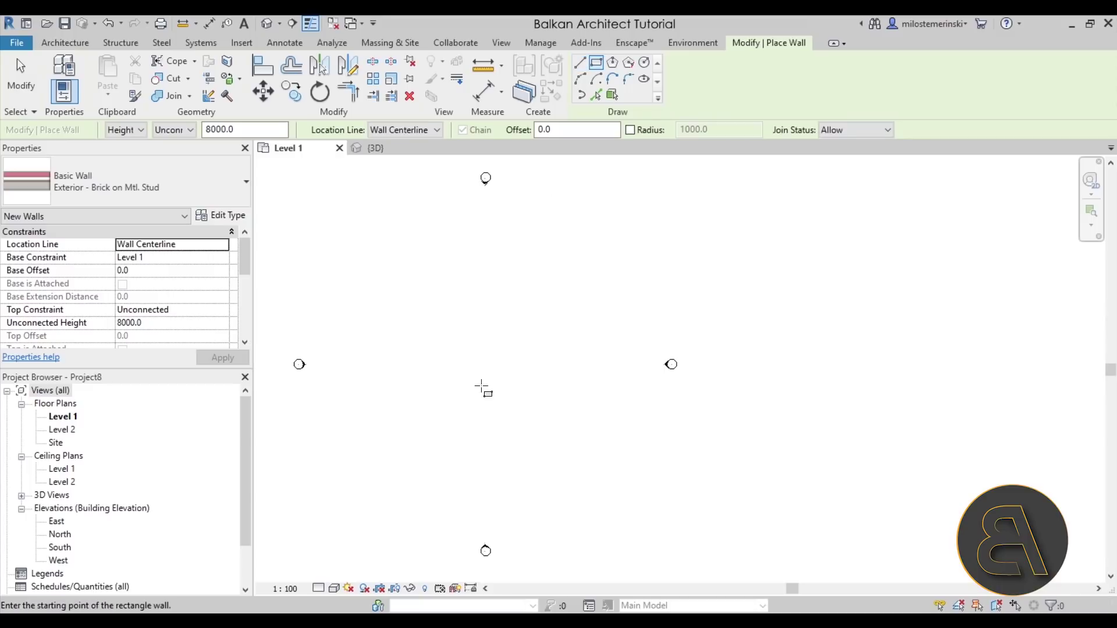
scroll(483, 389, up, 3)
click(399, 342)
scroll(466, 388, up, 3)
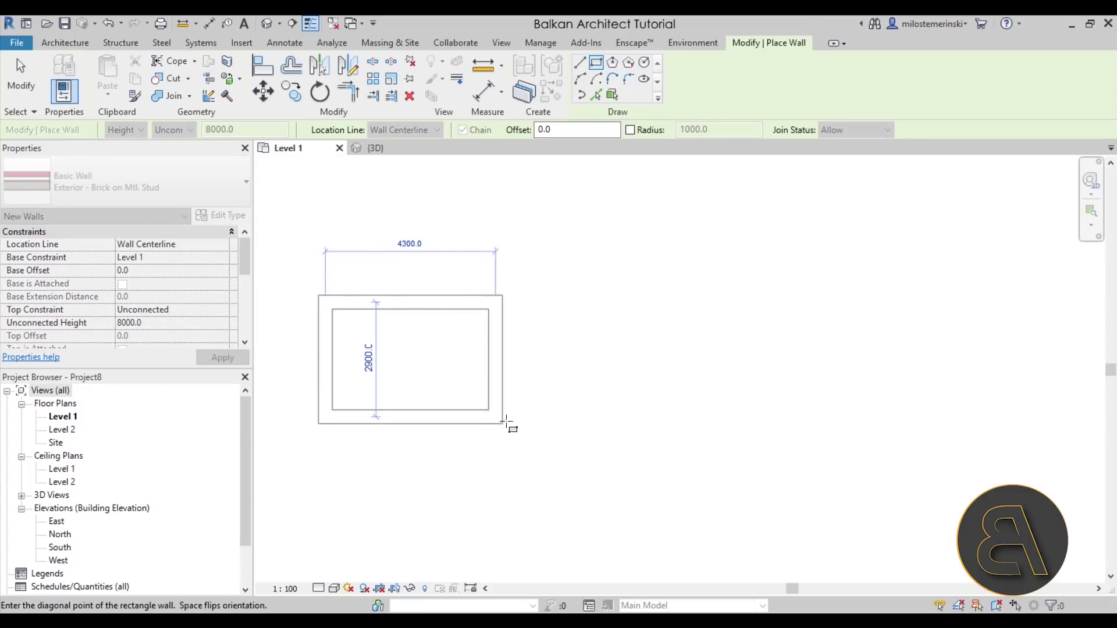
click(561, 457)
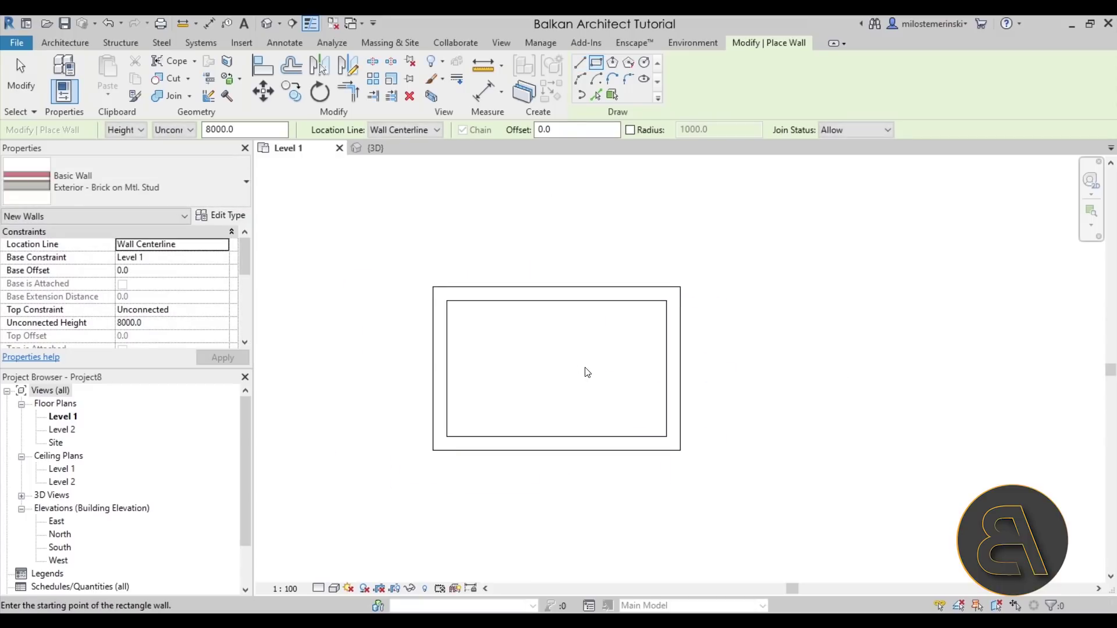
key(Escape)
key(Escape)
scroll(581, 362, up, 2)
middle_drag(497, 372, 494, 363)
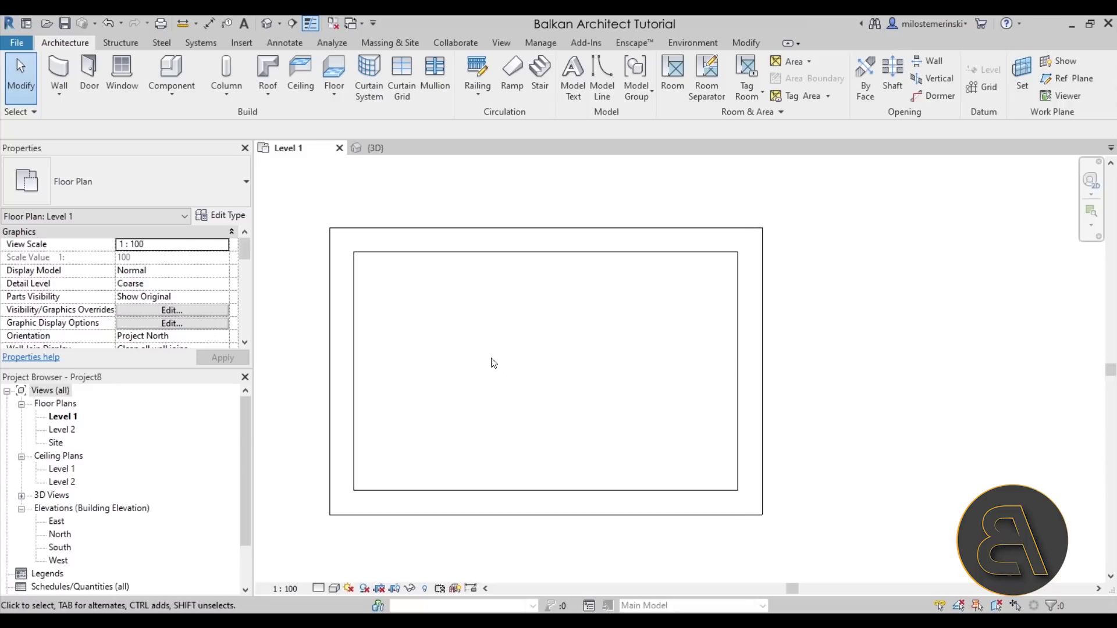
Set the Level 1 plan's detail level to Fine and inspect the wall layers at the upper-left corner.
click(318, 588)
click(322, 575)
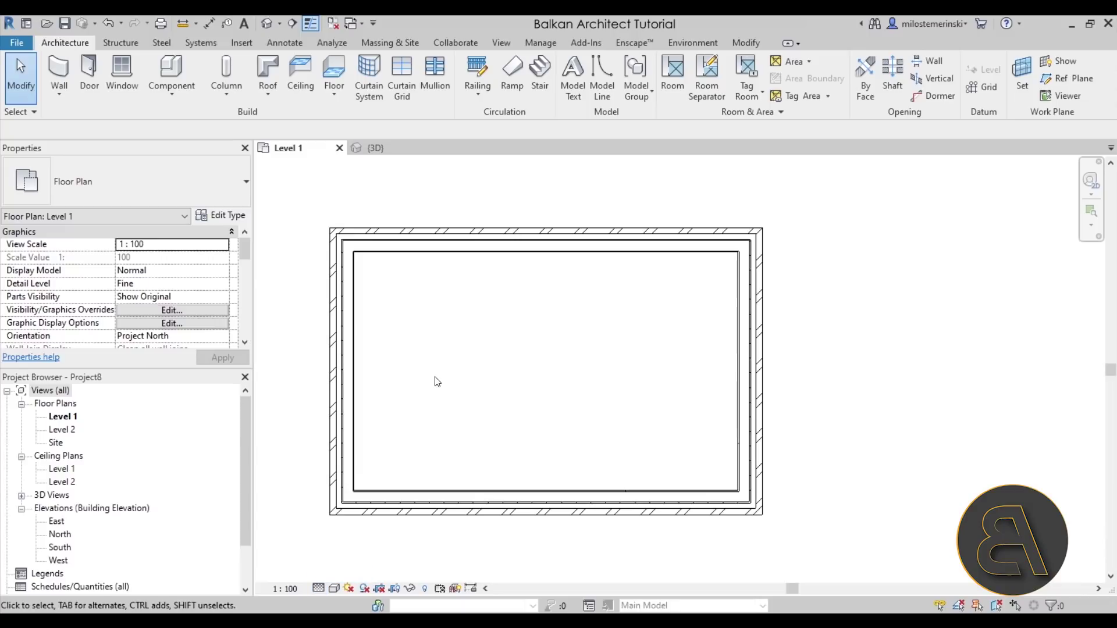
scroll(363, 300, up, 3)
scroll(374, 238, down, 2)
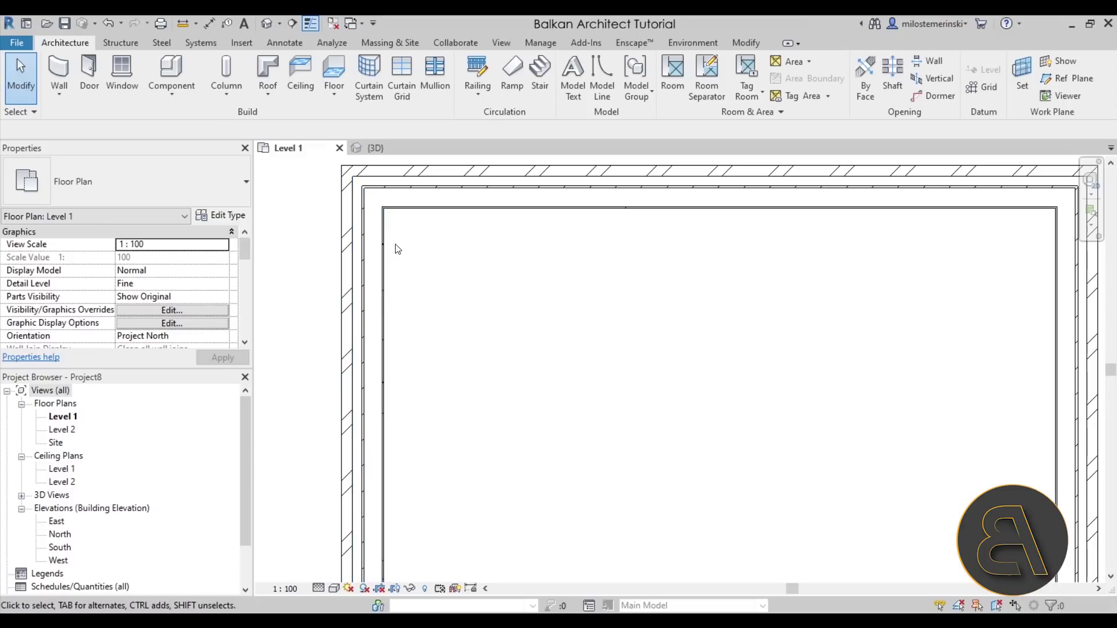
scroll(357, 170, up, 4)
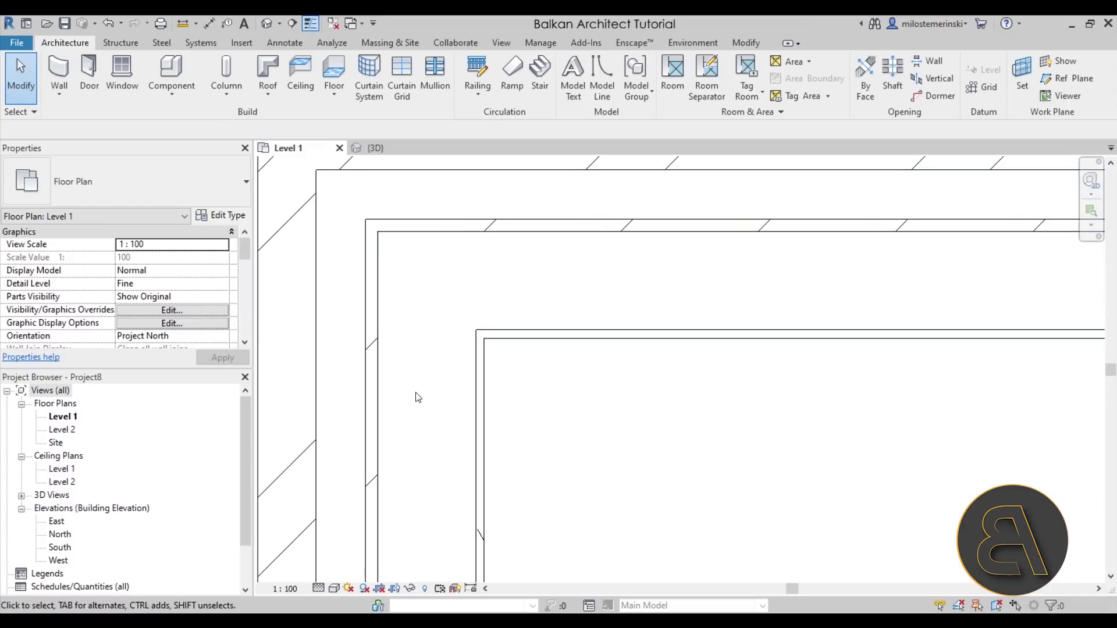
scroll(436, 289, down, 2)
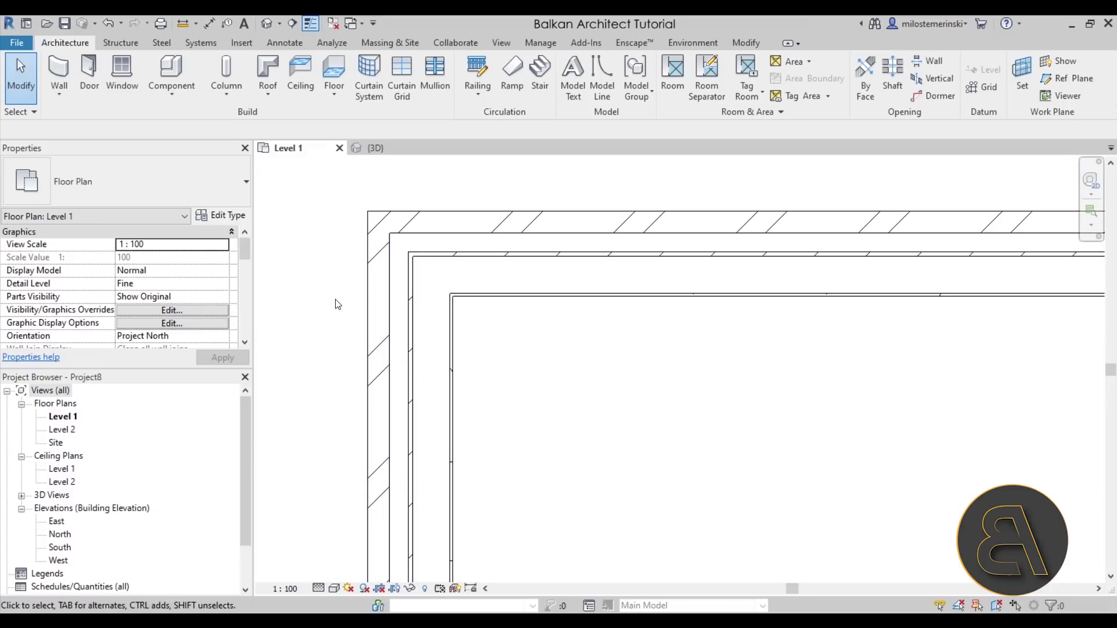
scroll(477, 299, down, 3)
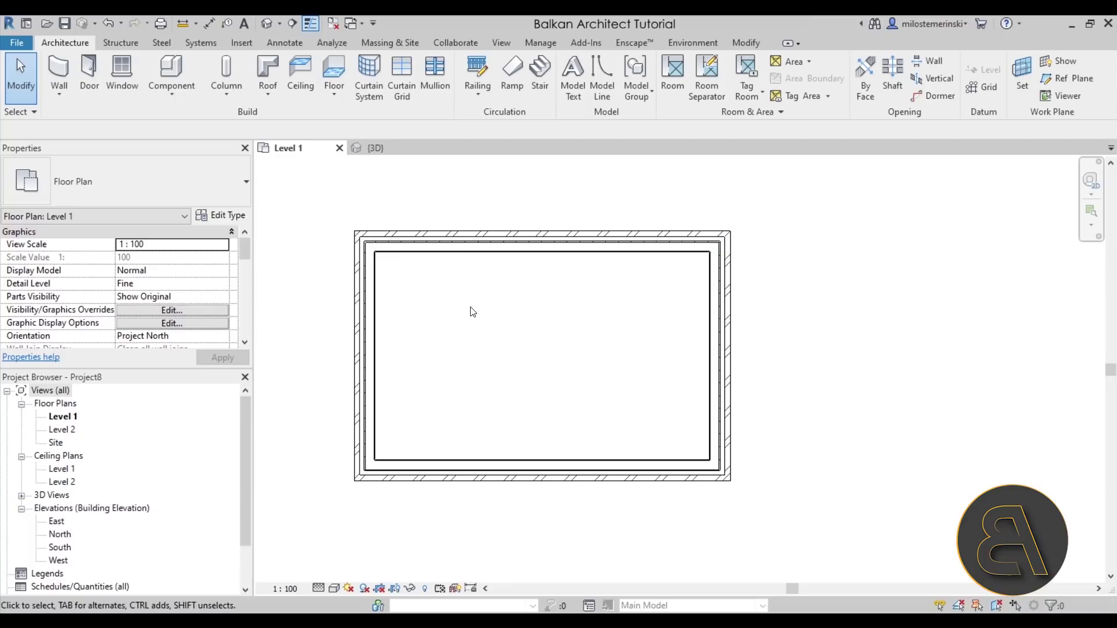
Start a floor on Level 1 using the Generic 300mm type.
click(345, 72)
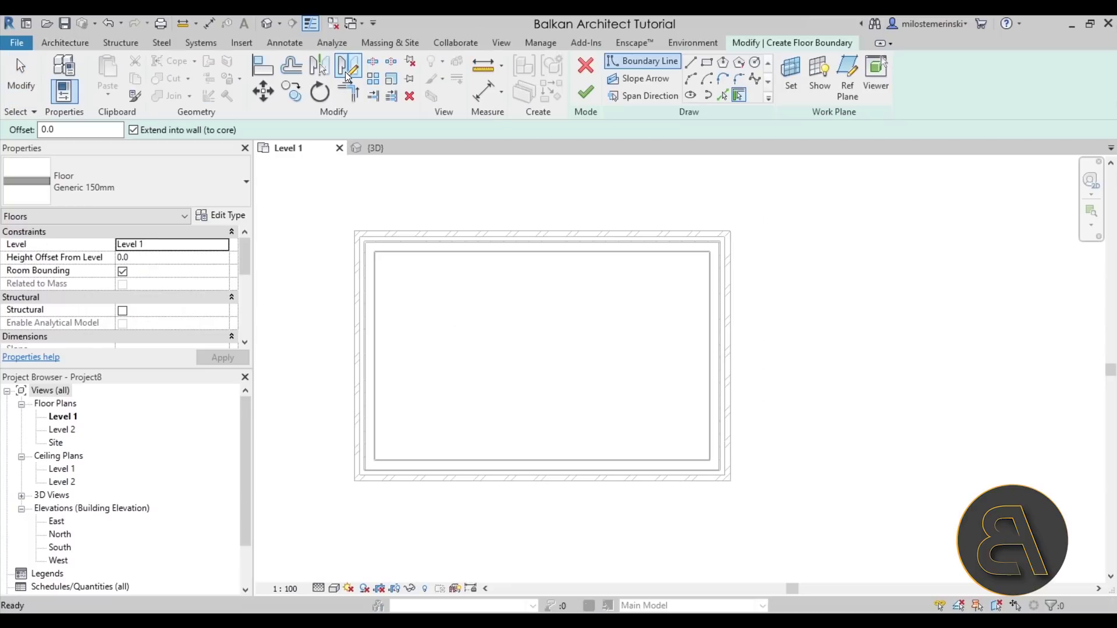
click(215, 174)
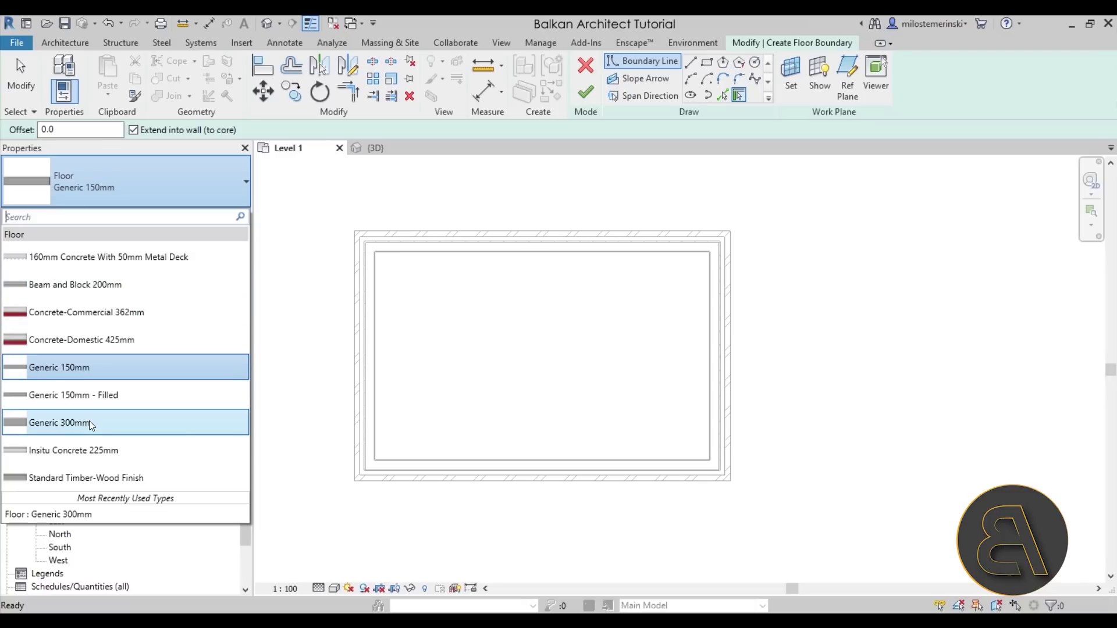
click(89, 424)
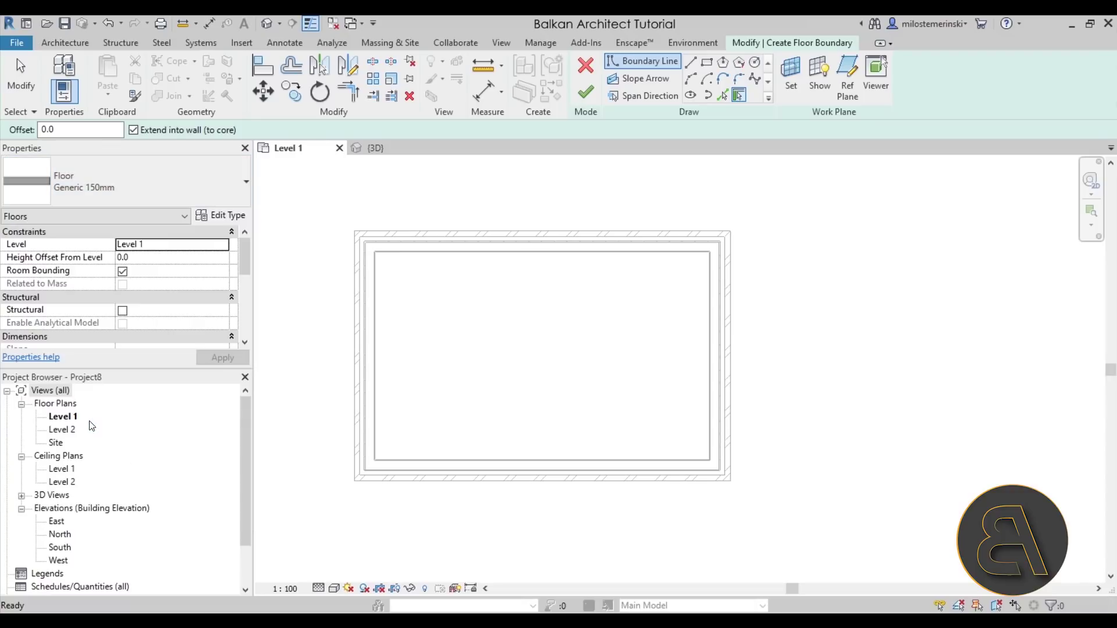
Sketch the floor boundary as a rectangle along the inner faces of the walls and finish the floor.
click(706, 62)
scroll(363, 250, up, 3)
click(356, 250)
scroll(658, 332, down, 3)
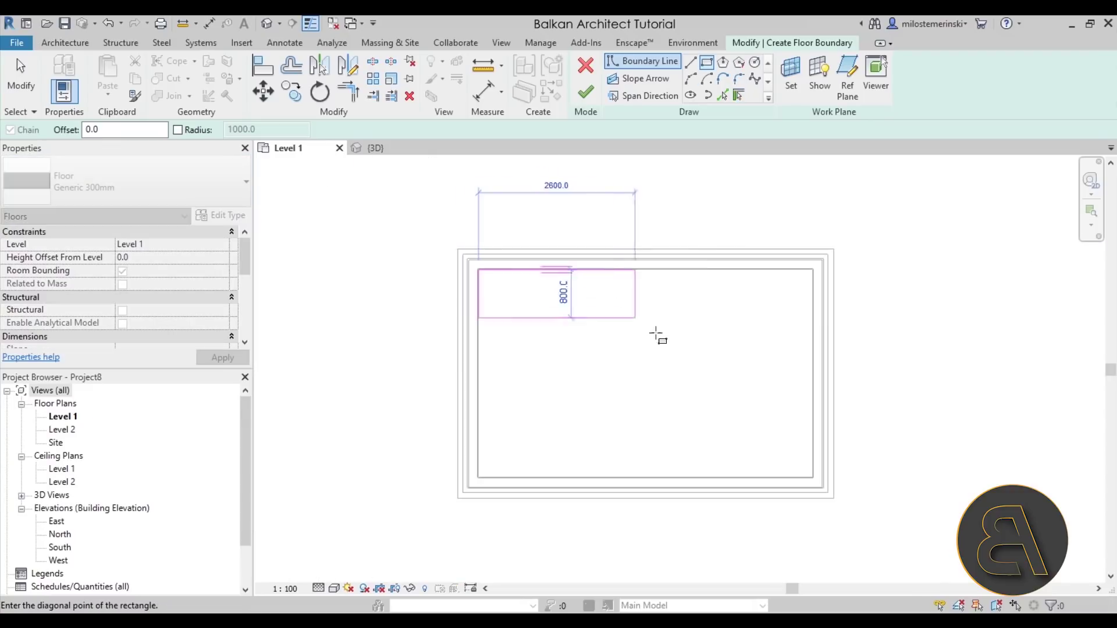
scroll(777, 353, up, 4)
click(716, 384)
scroll(717, 384, down, 3)
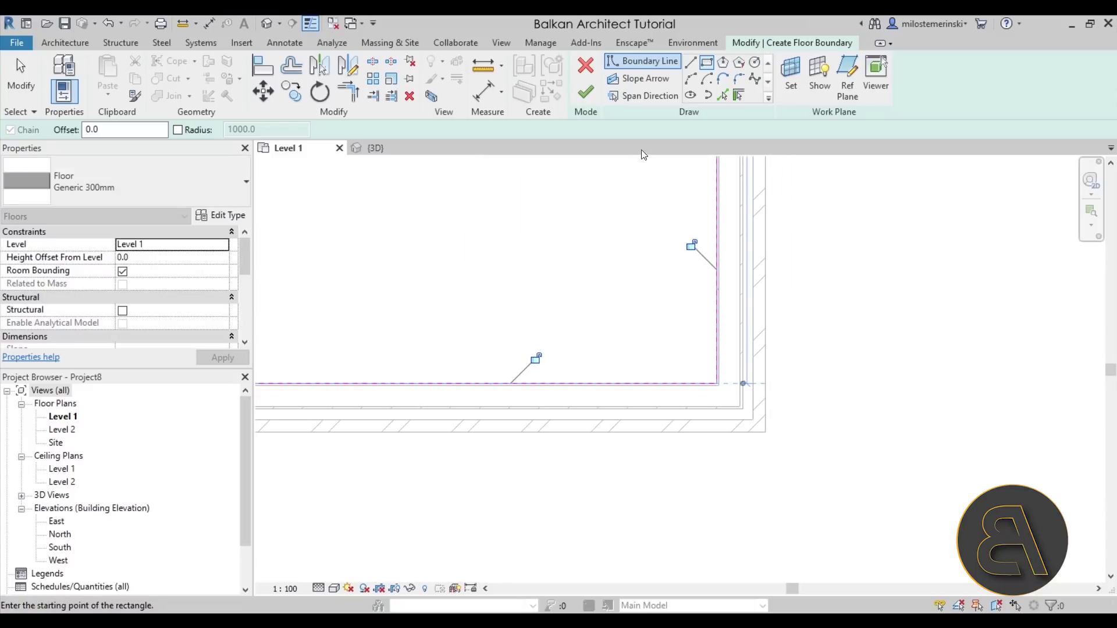
click(585, 91)
Examine from below in the 3D view how the floor slab meets the surrounding walls.
click(389, 150)
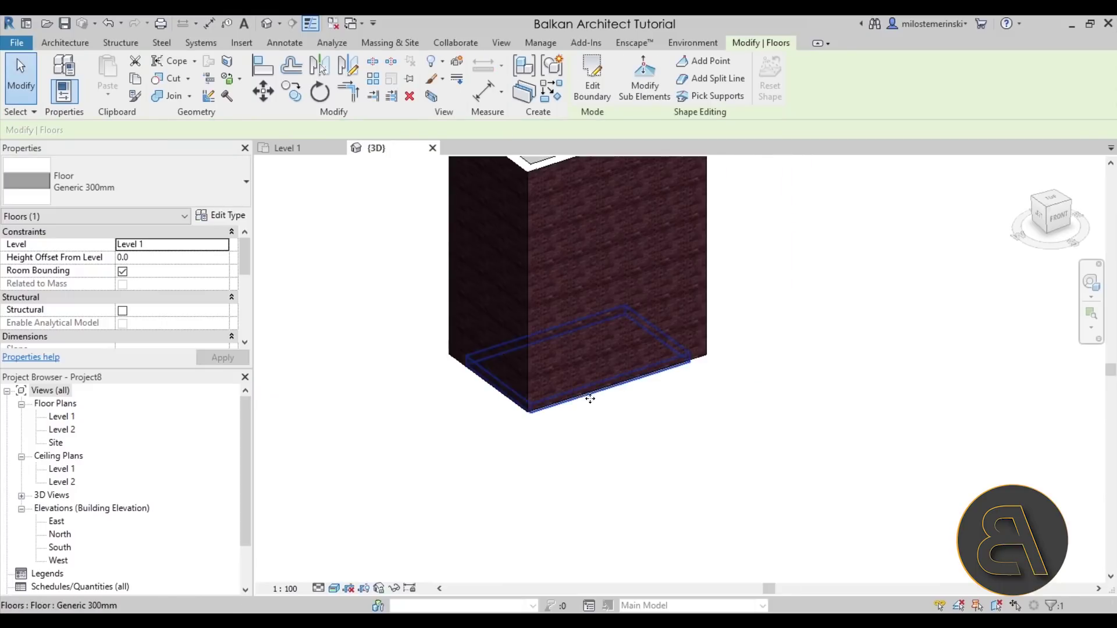
scroll(593, 402, down, 3)
shift+middle_drag(696, 429, 674, 247)
scroll(673, 247, up, 3)
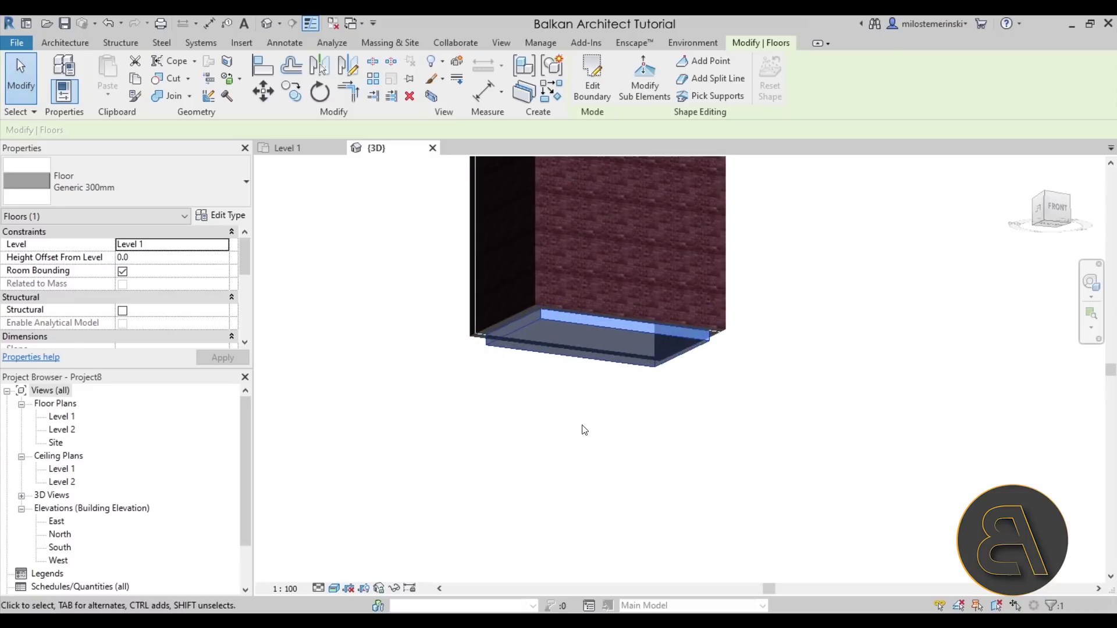
key(Escape)
shift+middle_drag(582, 429, 651, 446)
scroll(651, 446, down, 2)
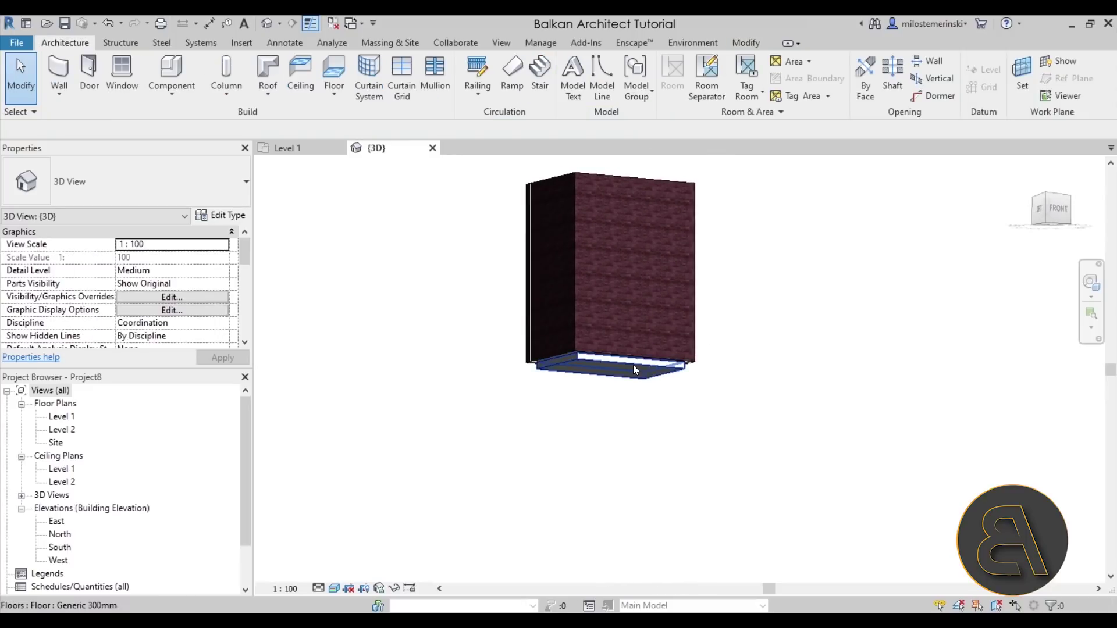
Edit the floor's boundary in the Level 1 plan and move its upper edge to the wall's outer face.
click(292, 148)
scroll(596, 343, down, 2)
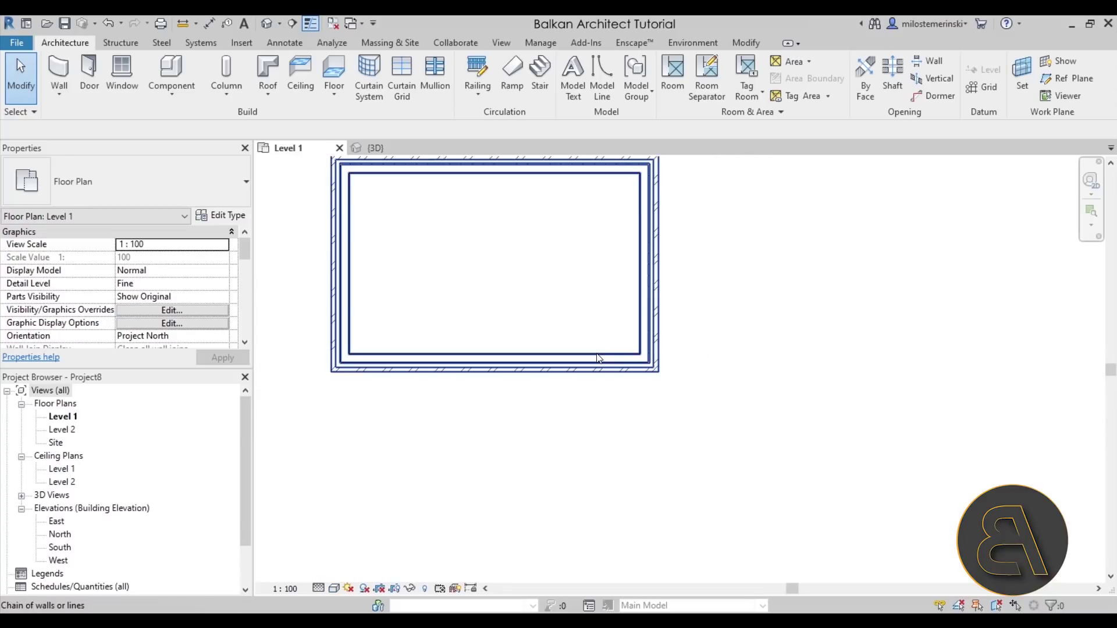
click(469, 180)
middle_drag(547, 155, 569, 243)
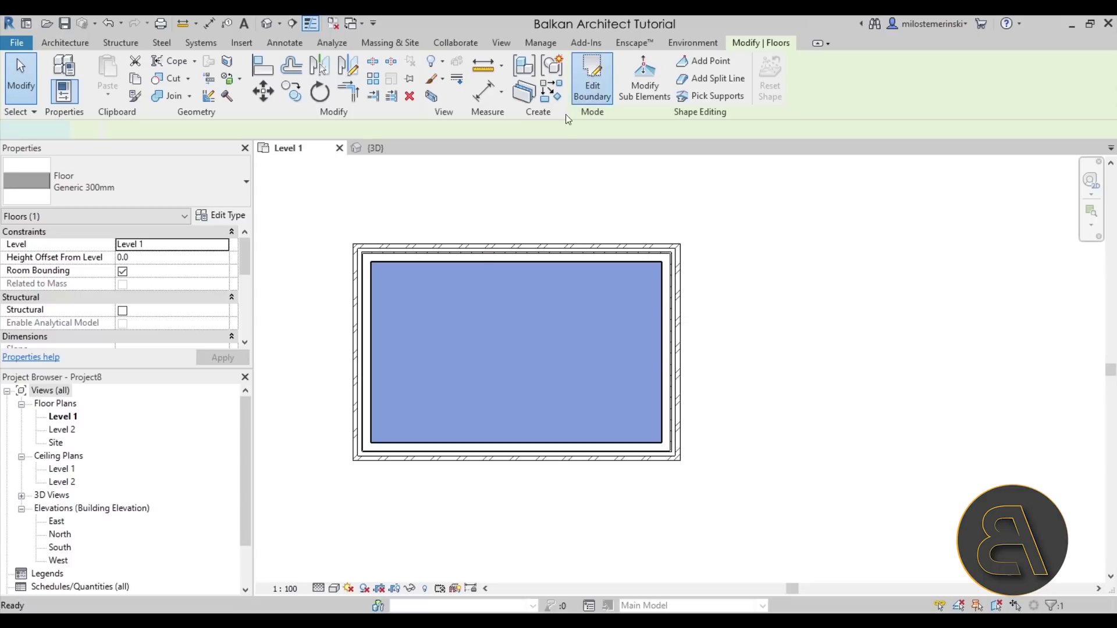
click(591, 79)
scroll(461, 257, up, 2)
click(461, 217)
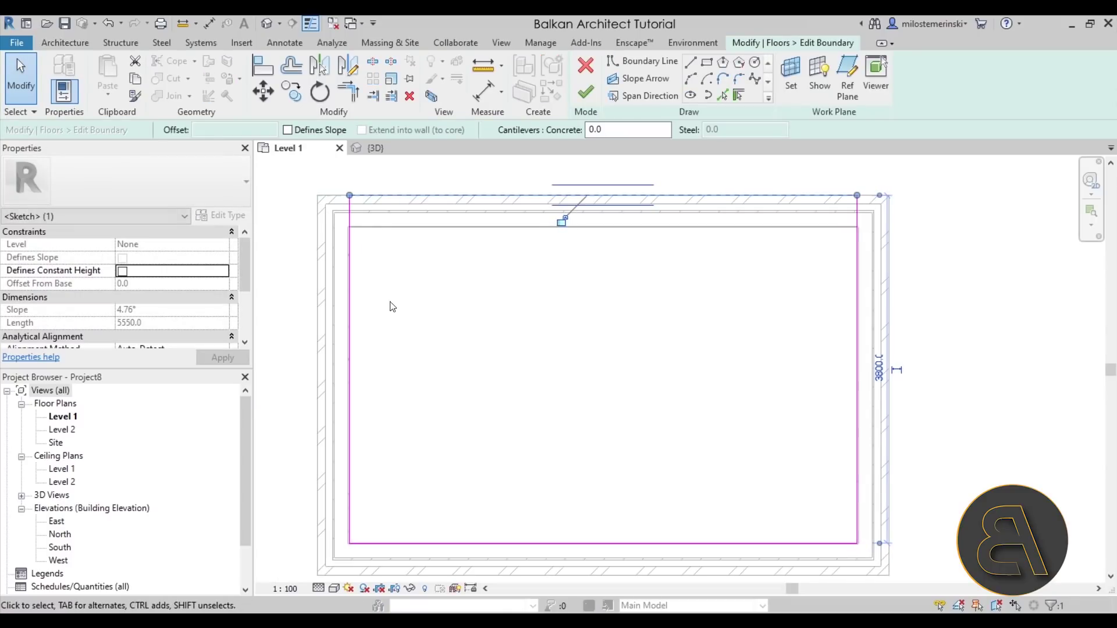
Move the left, lower and right floor boundary lines to the walls' outer faces and finish the boundary.
drag(351, 319, 319, 322)
scroll(528, 416, down, 2)
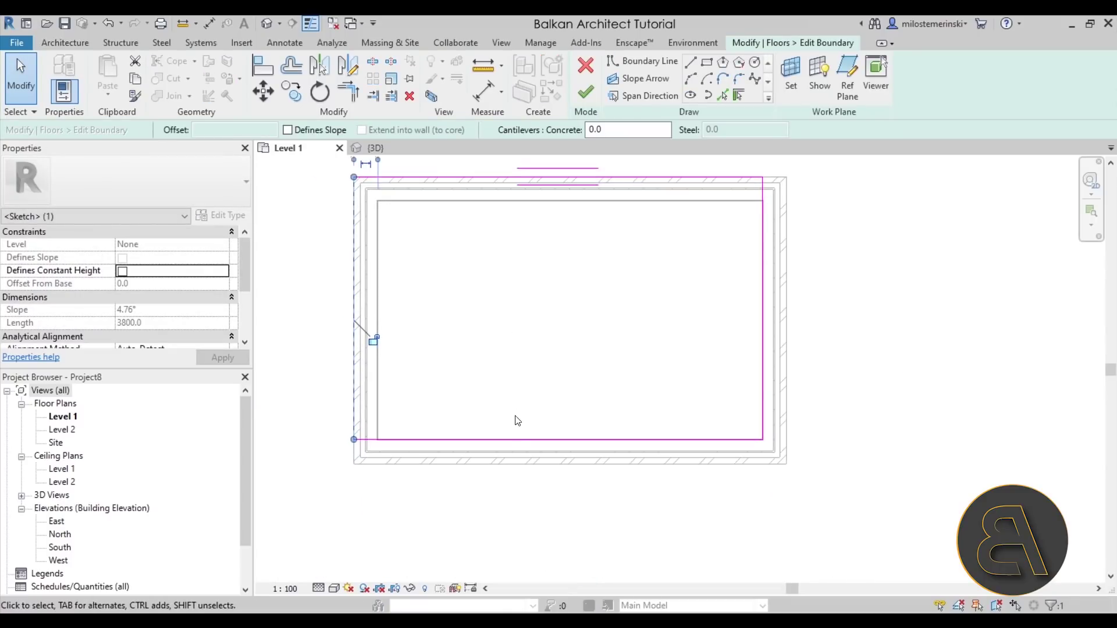
drag(515, 439, 506, 461)
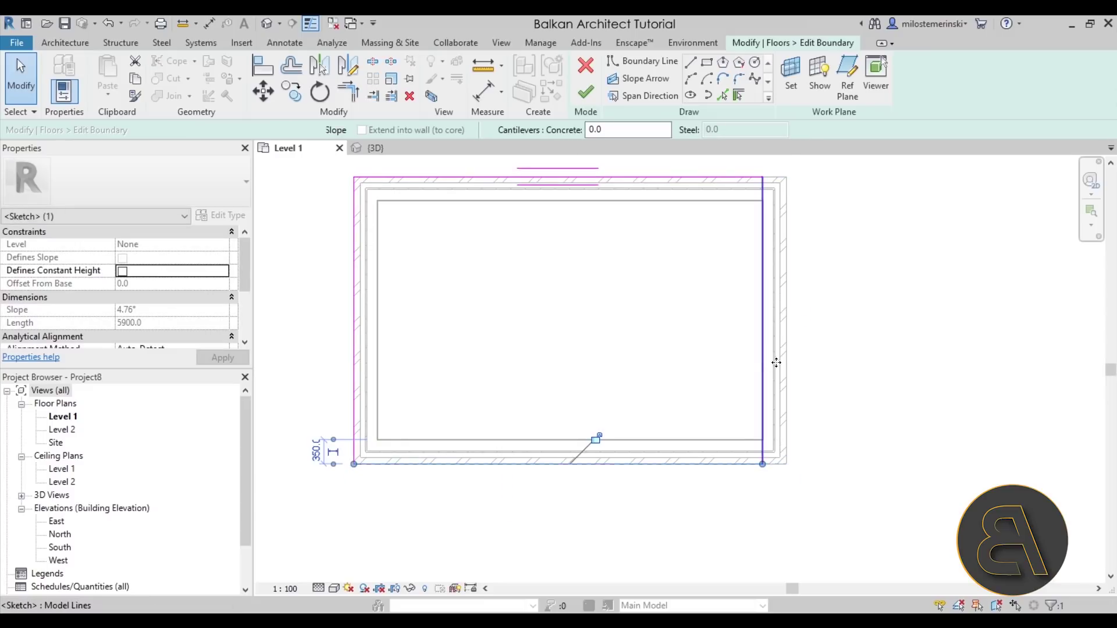
drag(776, 362, 789, 361)
click(586, 92)
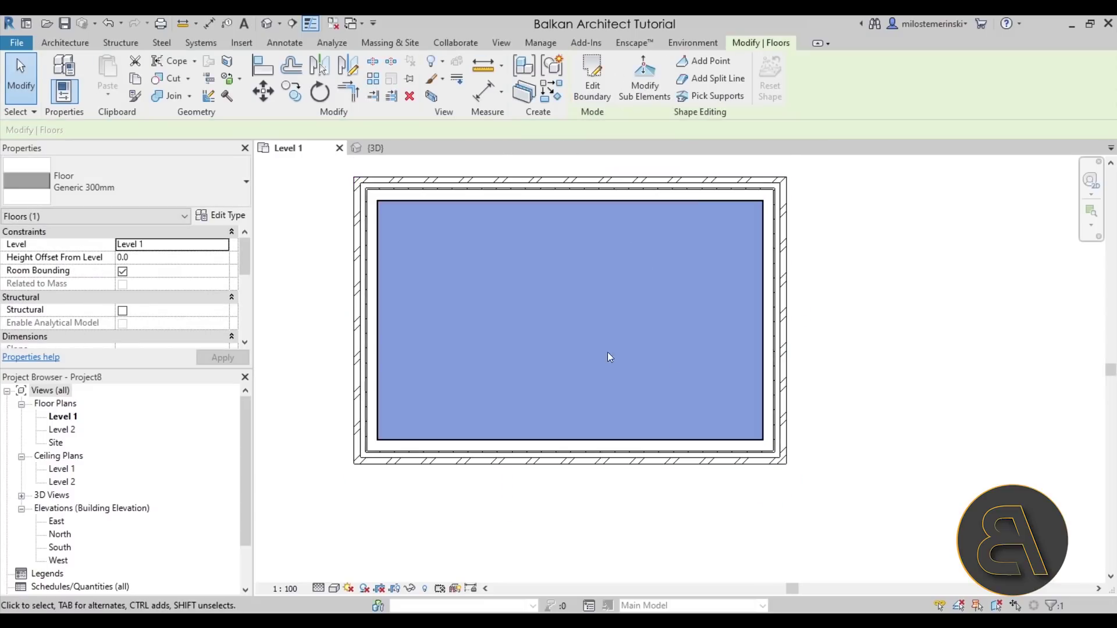
In the 3D view, extend the base of the front wall down below the floor slab.
click(387, 150)
key(Escape)
shift+middle_drag(607, 380, 704, 348)
click(698, 348)
drag(650, 373, 648, 439)
key(Escape)
shift+middle_drag(725, 456, 694, 432)
scroll(640, 396, up, 3)
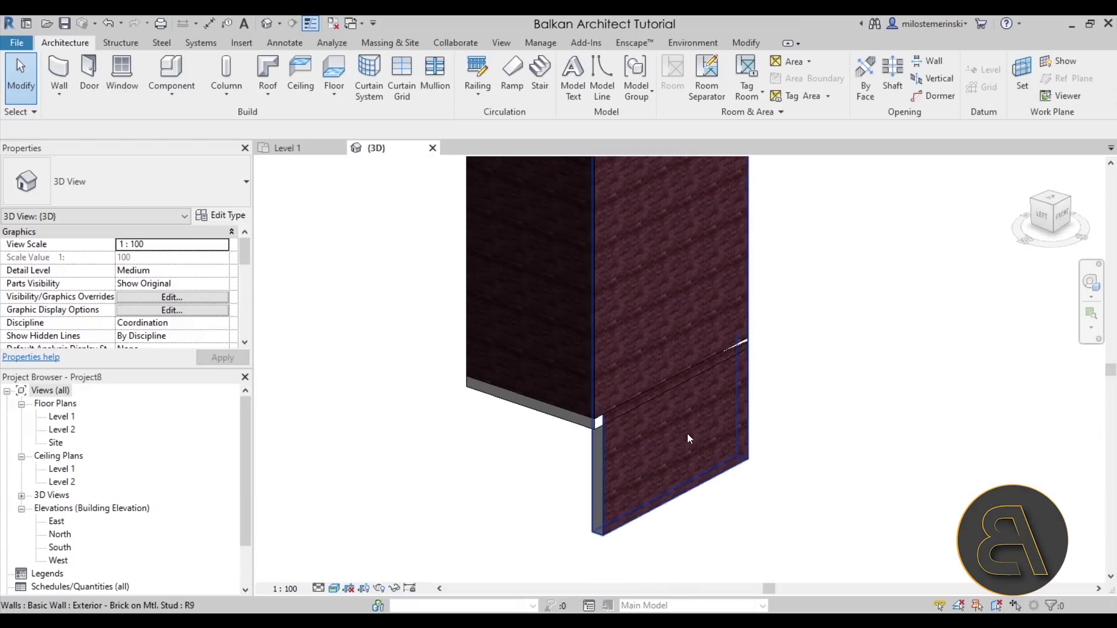
Stretch the bases of the adjoining walls down below the floor slab, about 3000 mm below Level 1.
click(583, 400)
scroll(583, 400, down, 3)
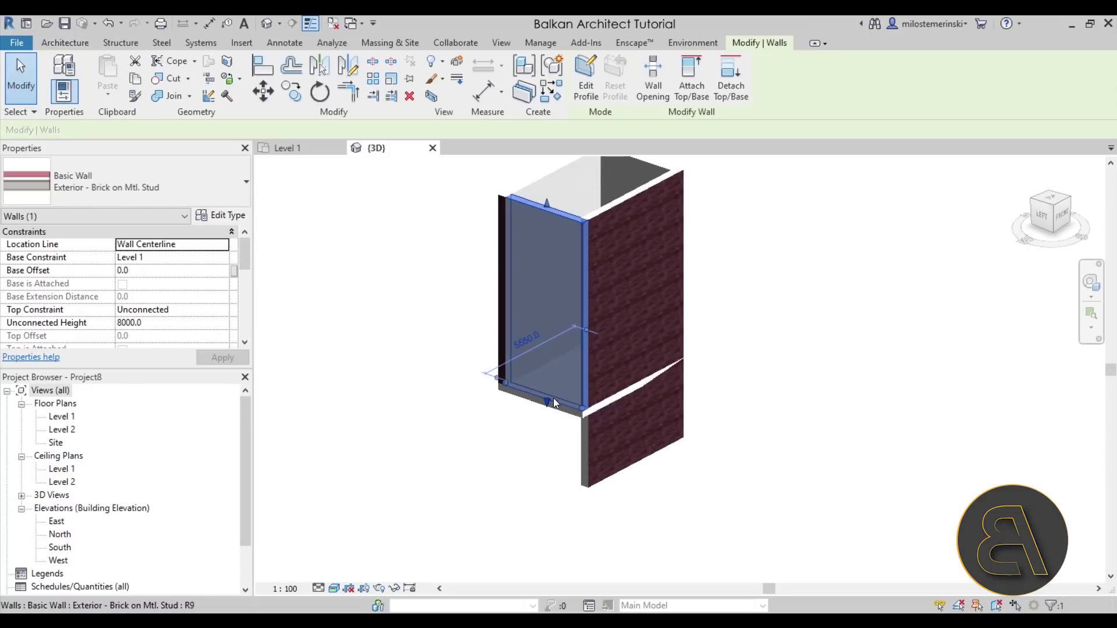
drag(547, 475, 544, 473)
shift+middle_drag(544, 473, 501, 401)
key(ctrl+z)
drag(479, 401, 459, 477)
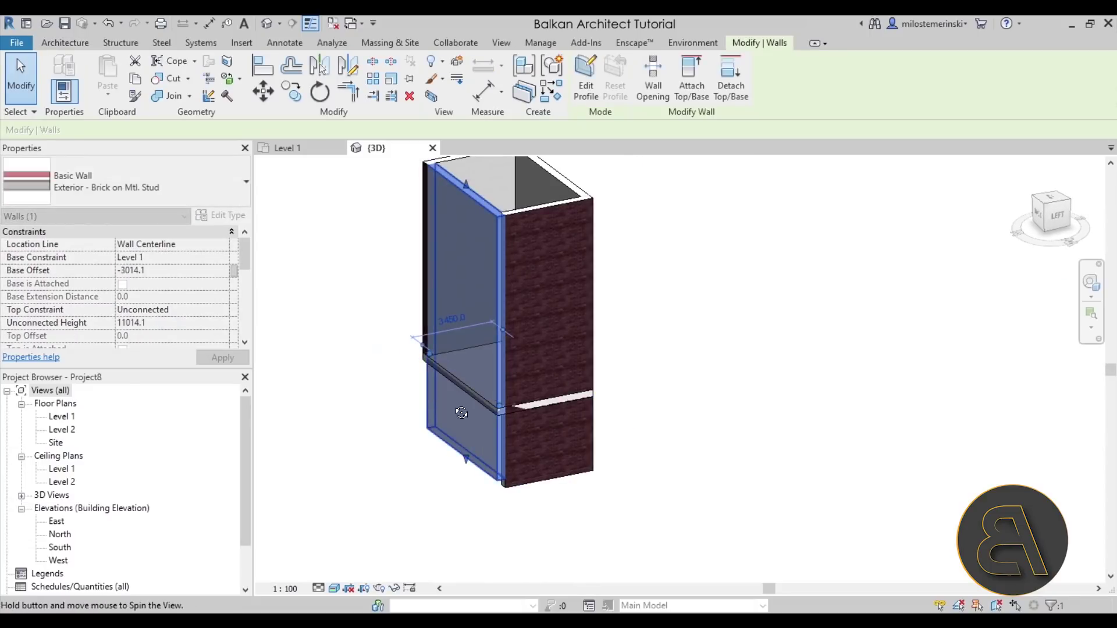
shift+middle_drag(460, 477, 378, 369)
key(ctrl+z)
drag(378, 368, 380, 441)
click(552, 445)
Open the floor's boundary sketch for editing and switch to the Level 1 plan.
click(517, 417)
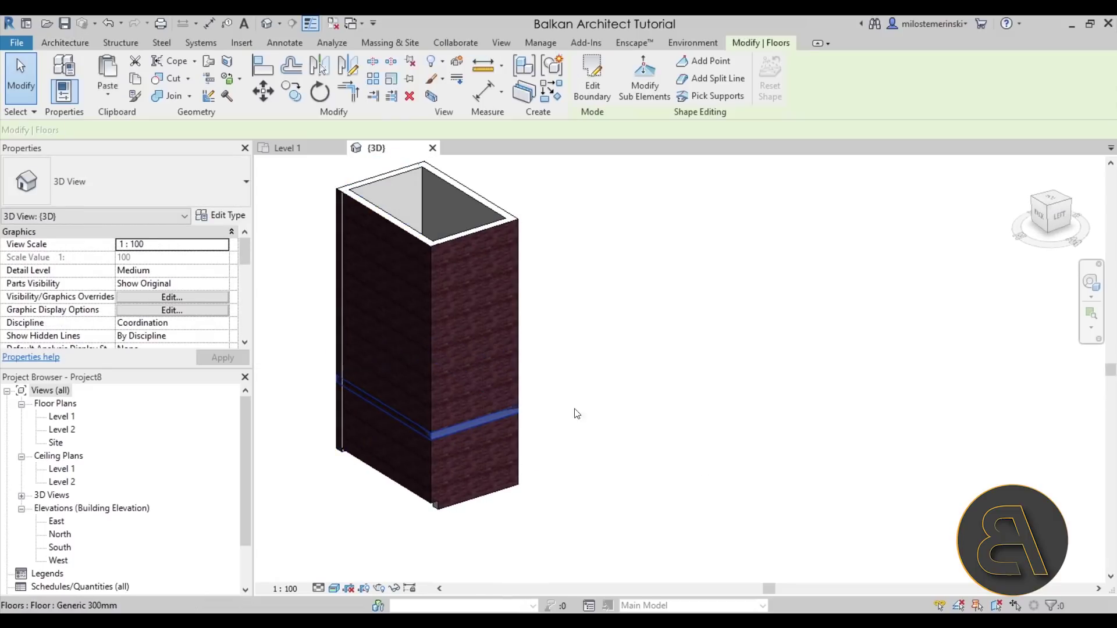
click(605, 97)
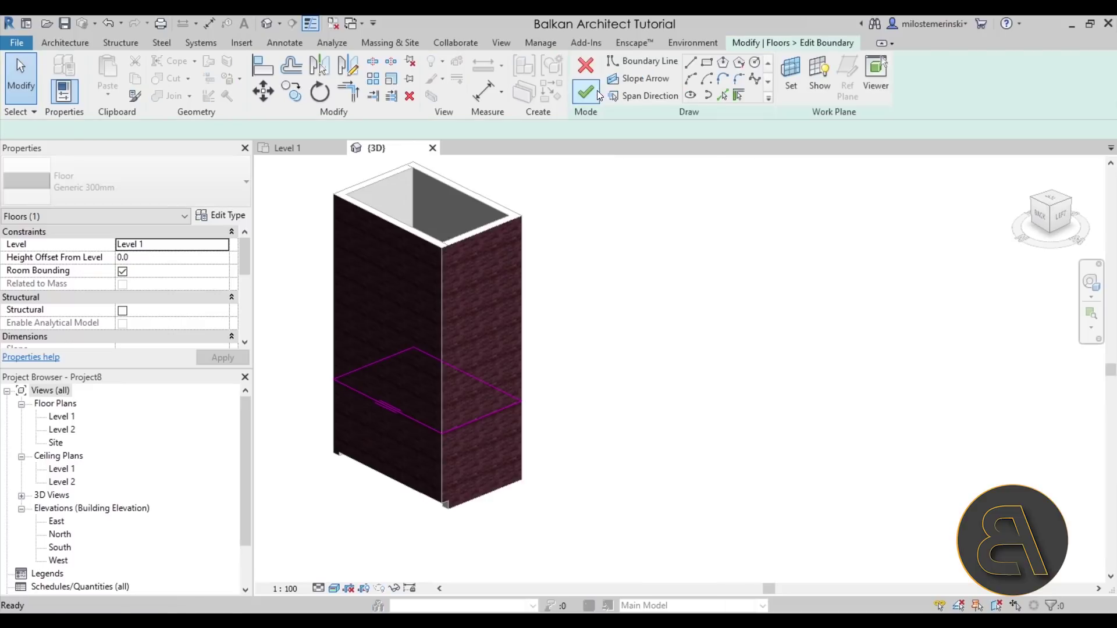
click(320, 152)
scroll(429, 177, up, 5)
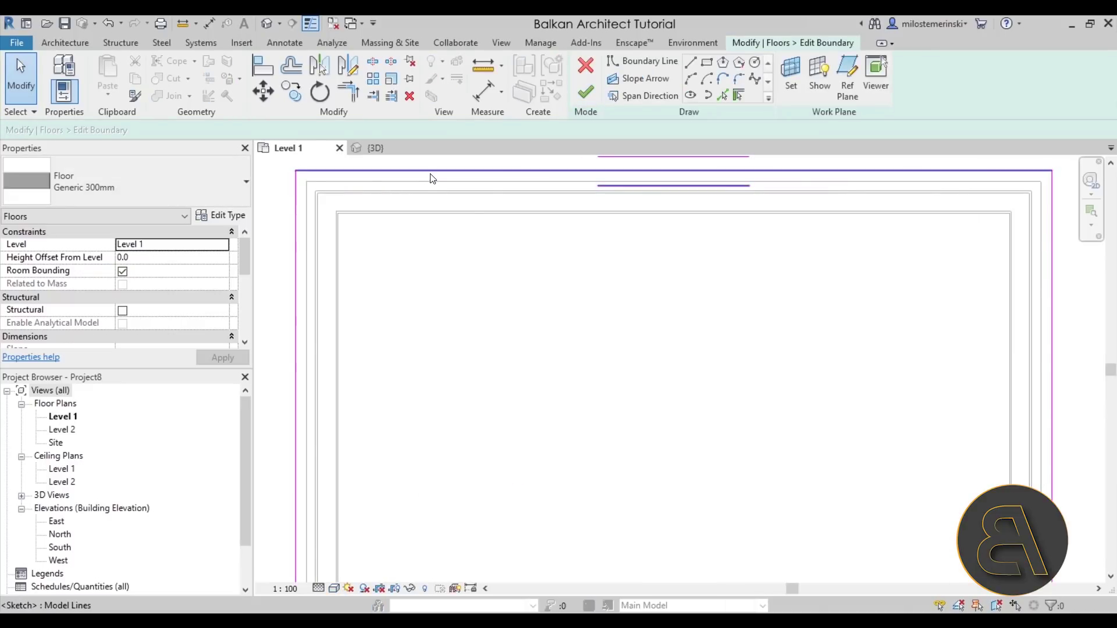
Move the upper and left floor boundary lines inward from the walls' outer faces to the stud layer's outer side.
click(391, 175)
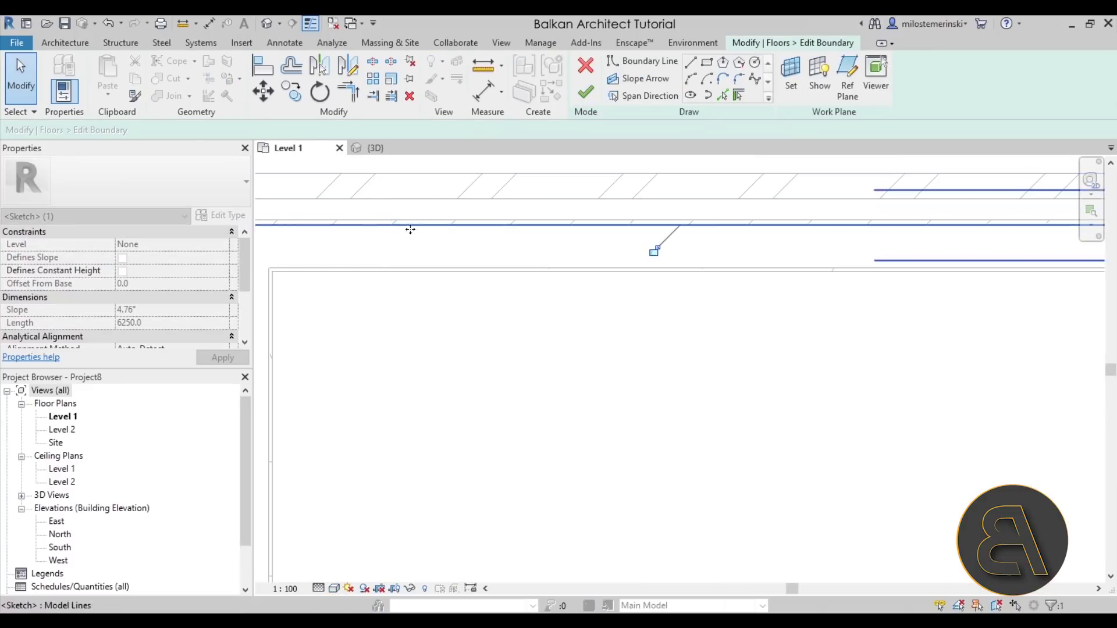
scroll(409, 227, down, 2)
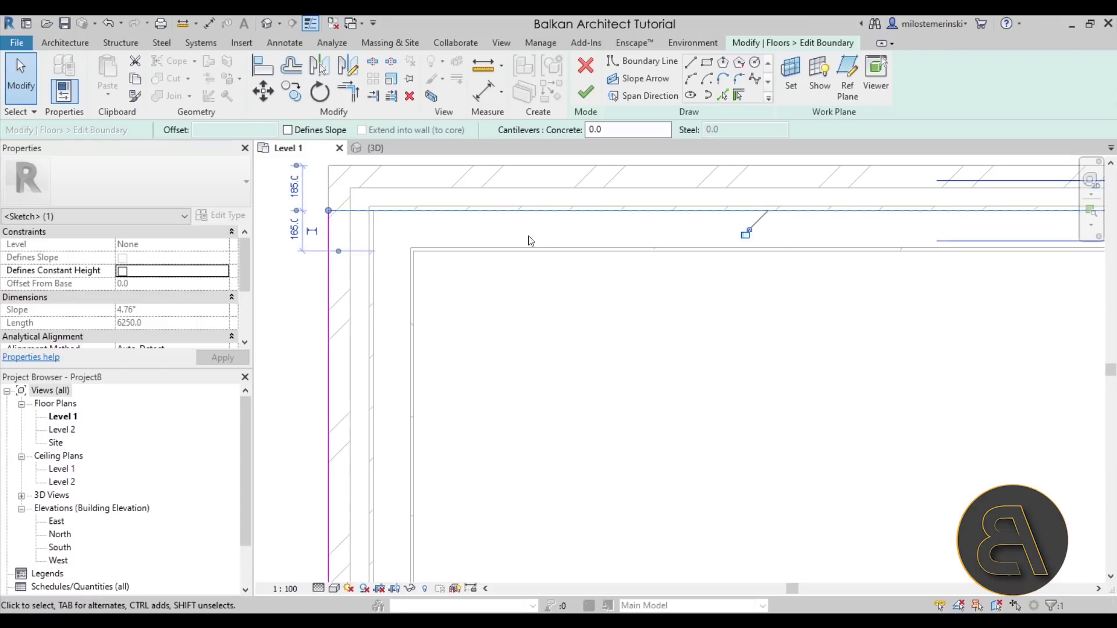
scroll(529, 242, down, 1)
drag(375, 335, 397, 335)
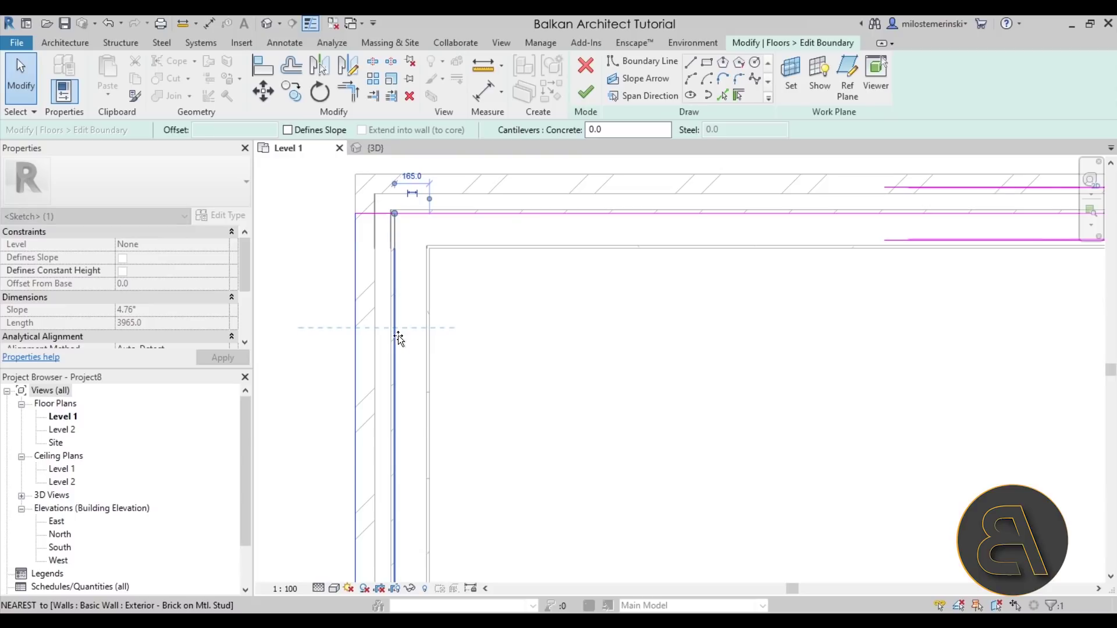
scroll(438, 324, down, 3)
scroll(507, 248, down, 1)
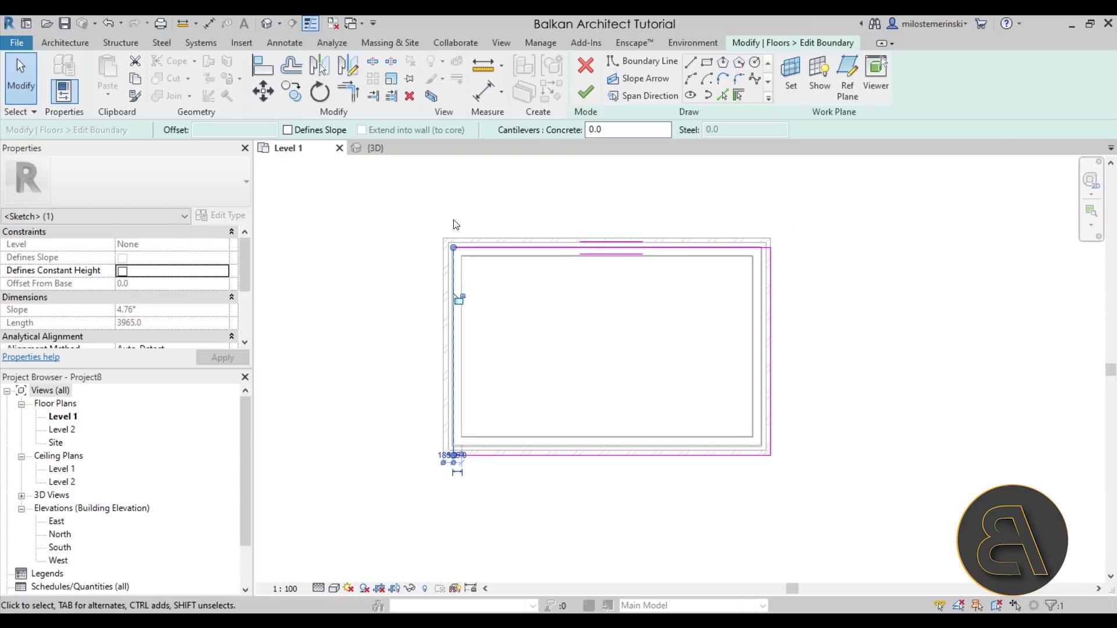
Delete all four lines of the floor boundary sketch.
mouse_move(402, 205)
mouse_down()
mouse_move(446, 249)
mouse_move(869, 533)
mouse_up()
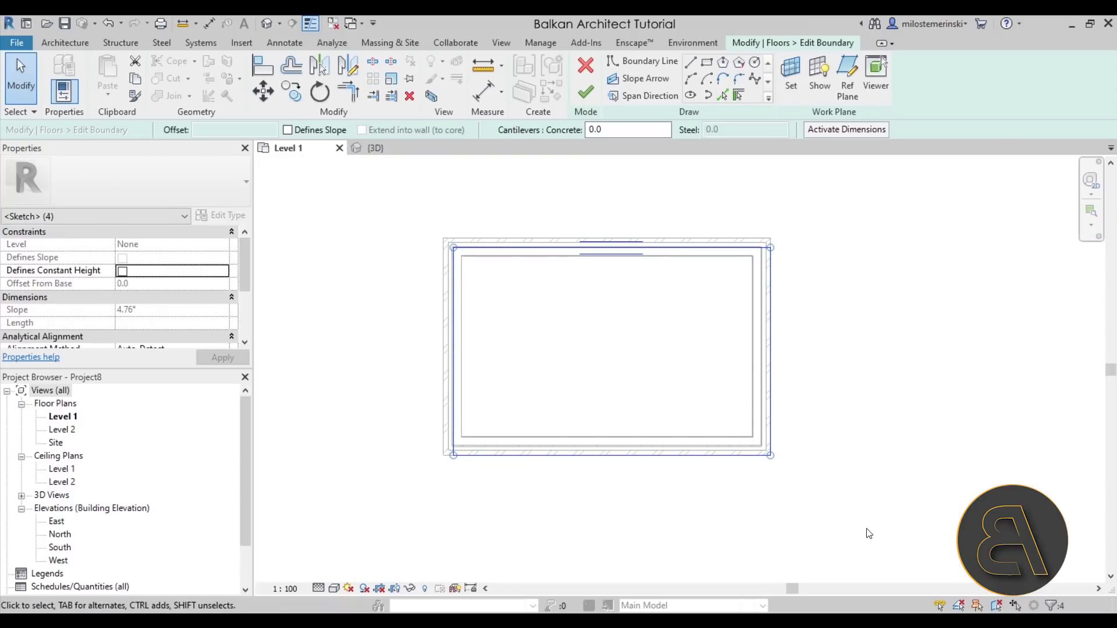
key(Escape)
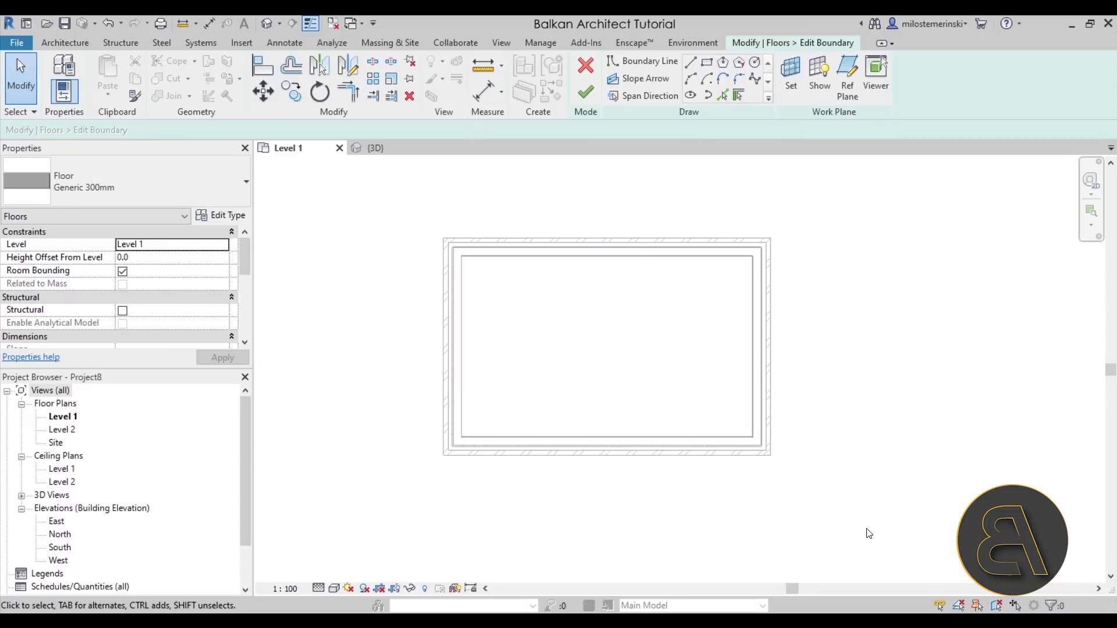
Pick the upper wall as a floor boundary with Extend into wall (to core), and flip the line to the stud layer's outer side.
click(739, 95)
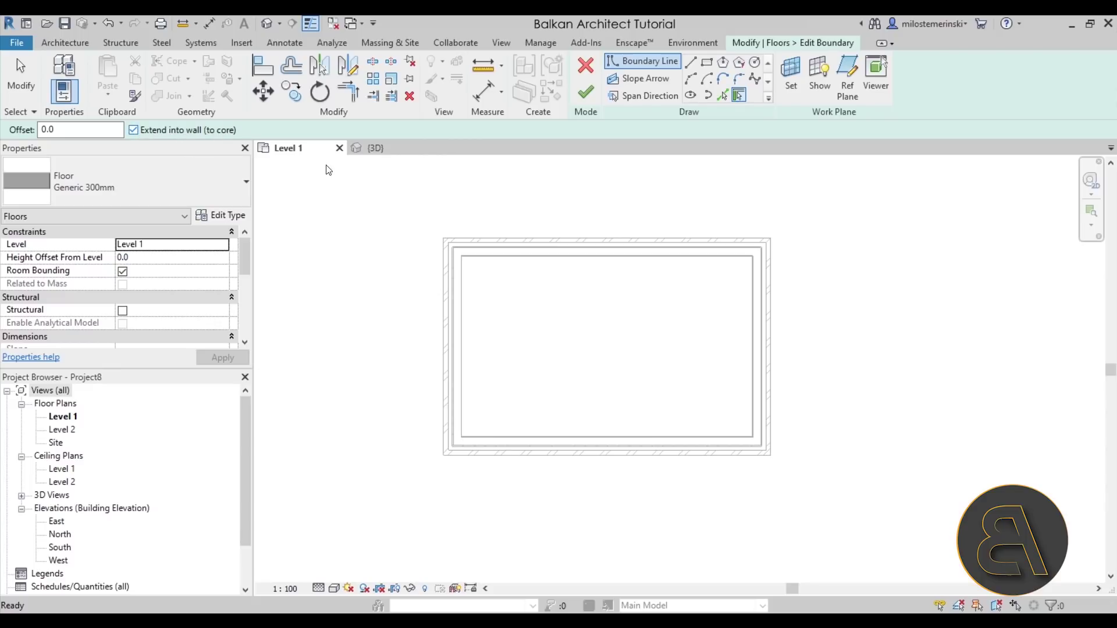
click(554, 263)
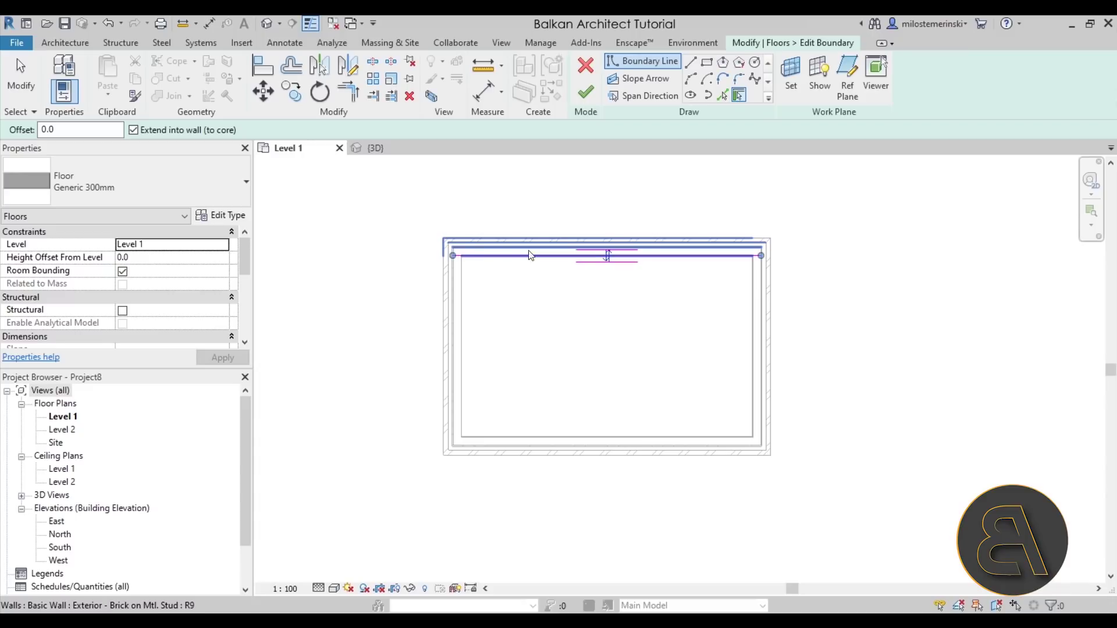
scroll(448, 277, up, 5)
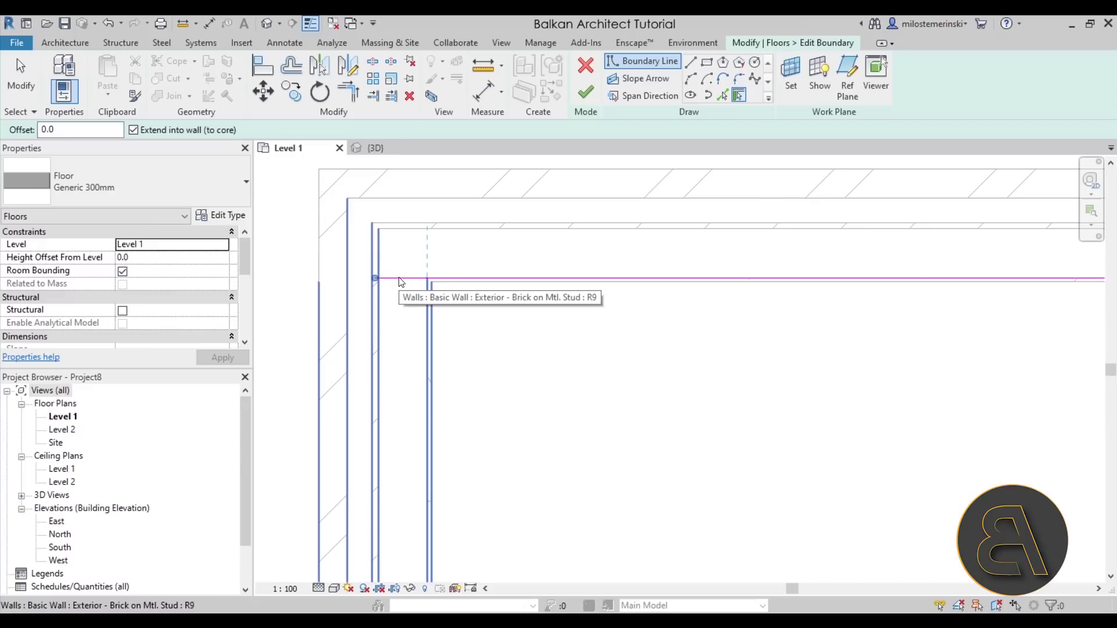
scroll(501, 369, down, 3)
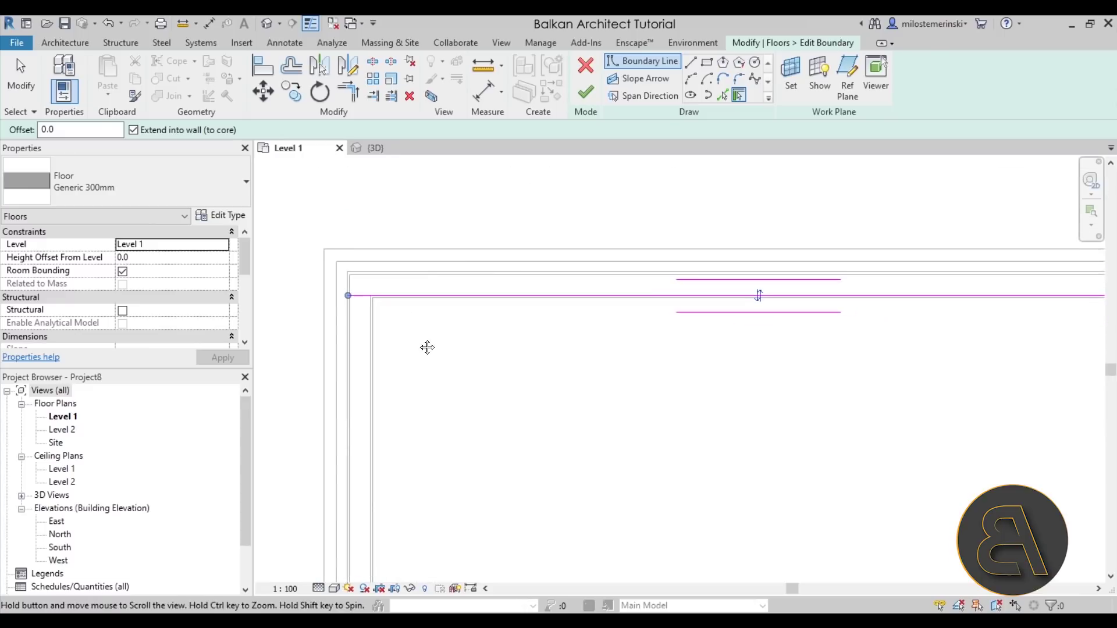
click(758, 296)
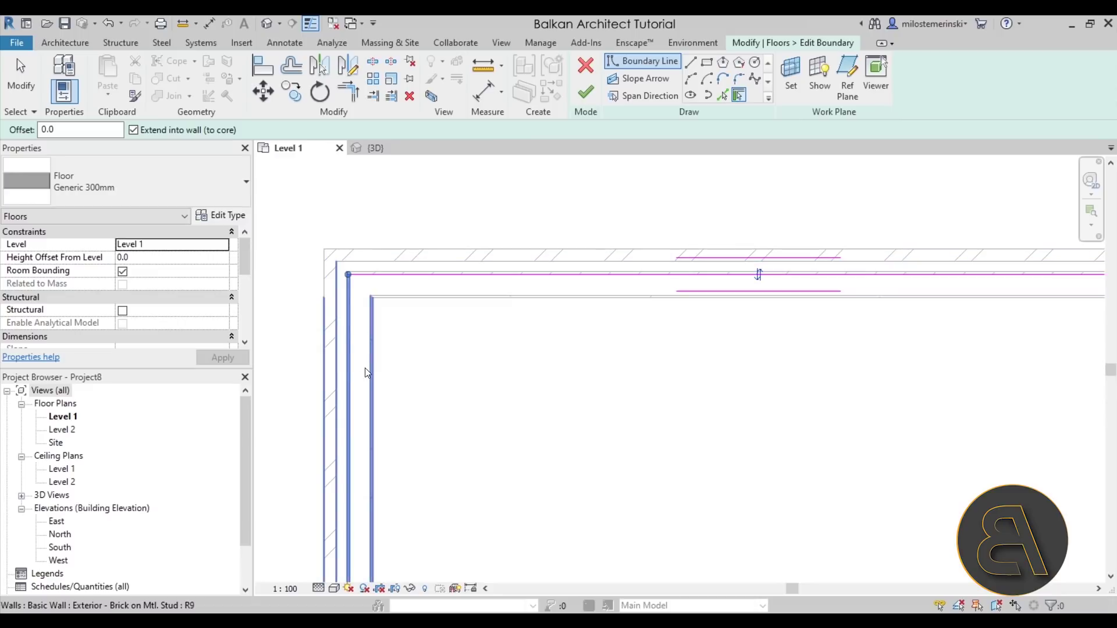
Pick the remaining three walls to close the rectangular floor boundary along the outer side of their stud layers.
click(363, 328)
scroll(409, 292, down, 3)
click(506, 396)
click(618, 326)
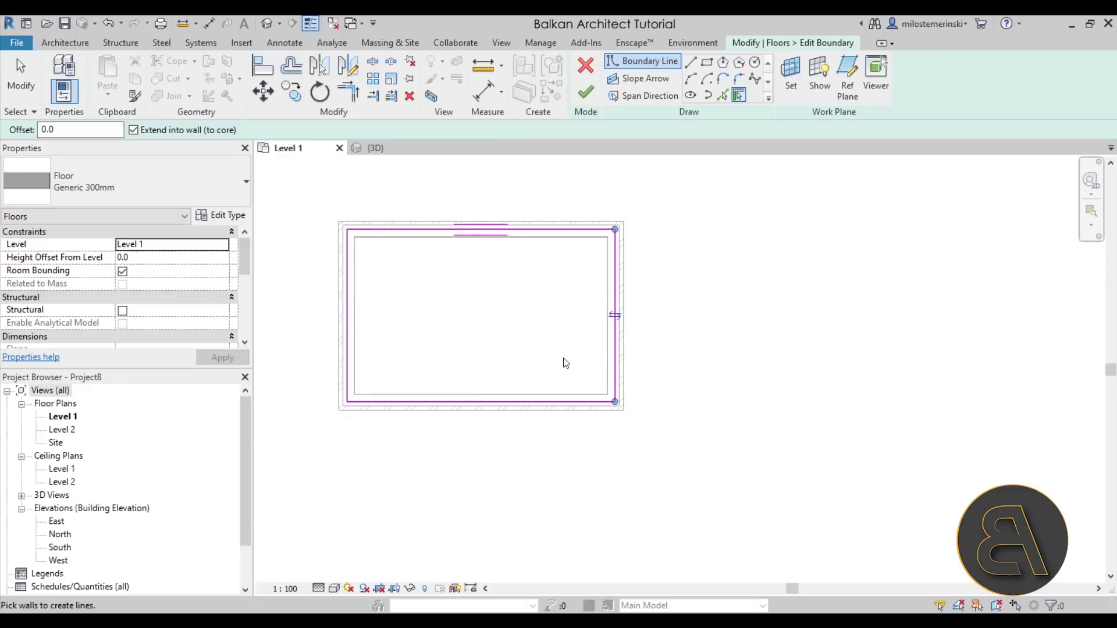
scroll(422, 192, up, 3)
scroll(422, 192, down, 3)
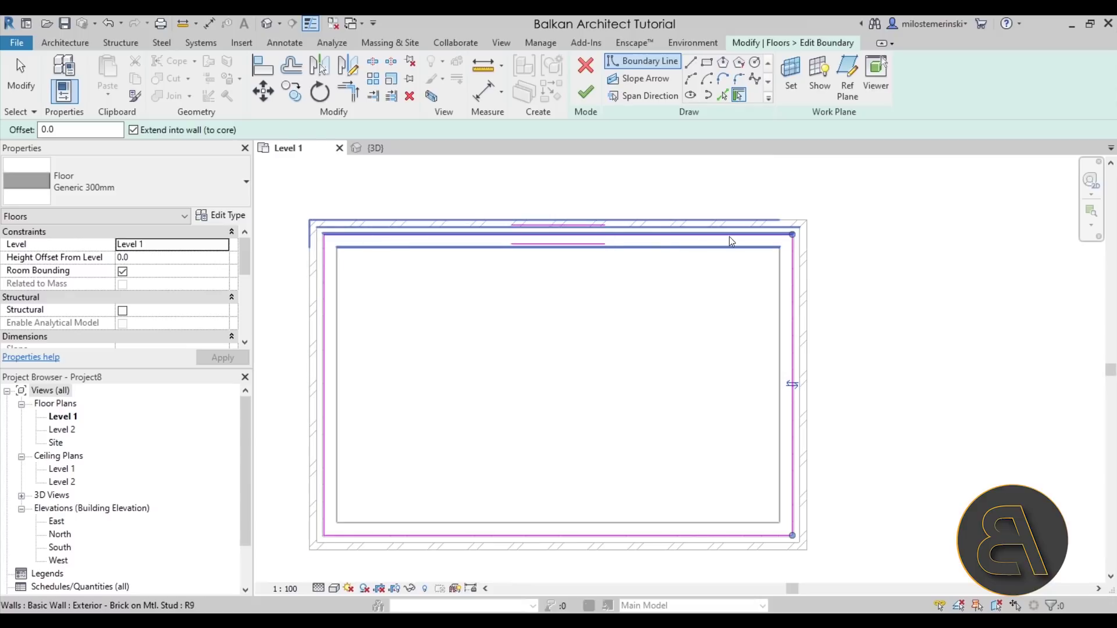
click(728, 237)
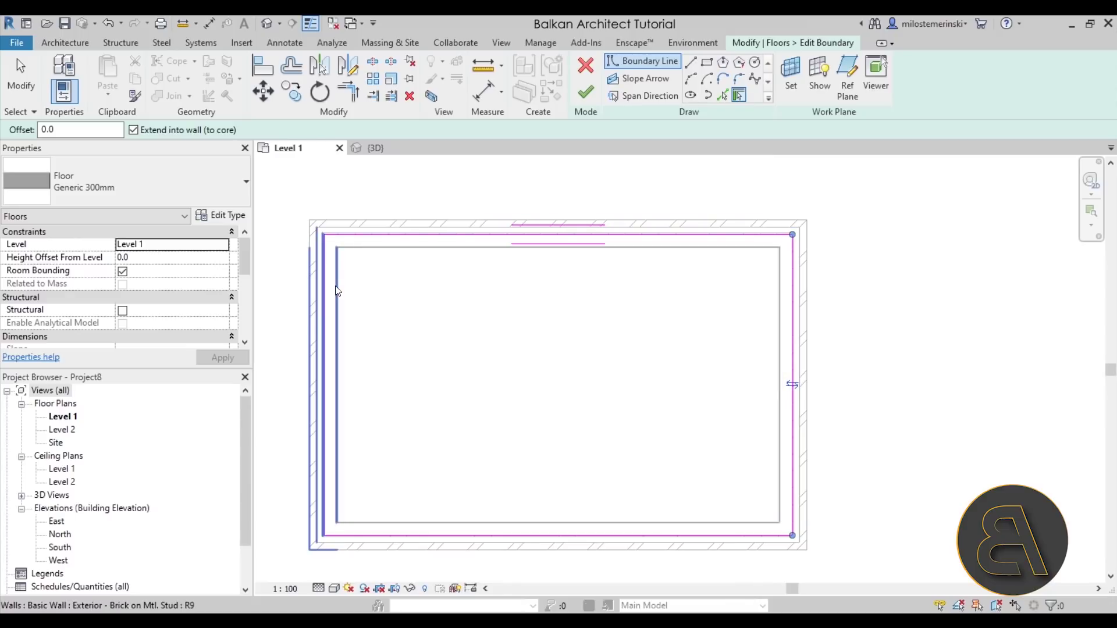
Finish the floor boundary sketch without joining the floor to the overlapping walls, and deselect the floor.
click(586, 96)
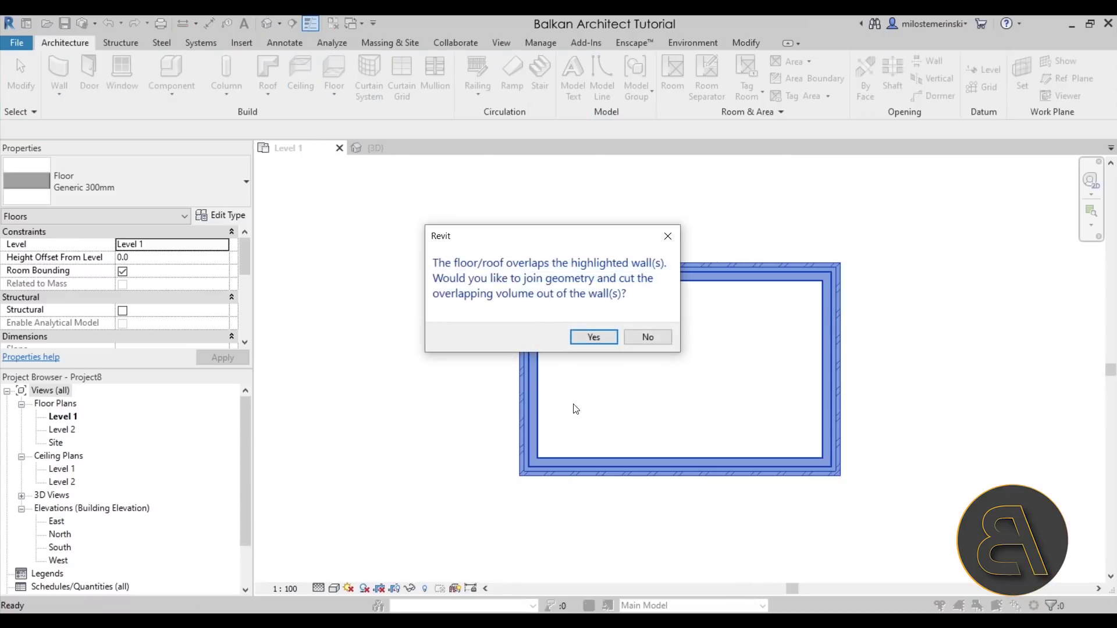
click(642, 337)
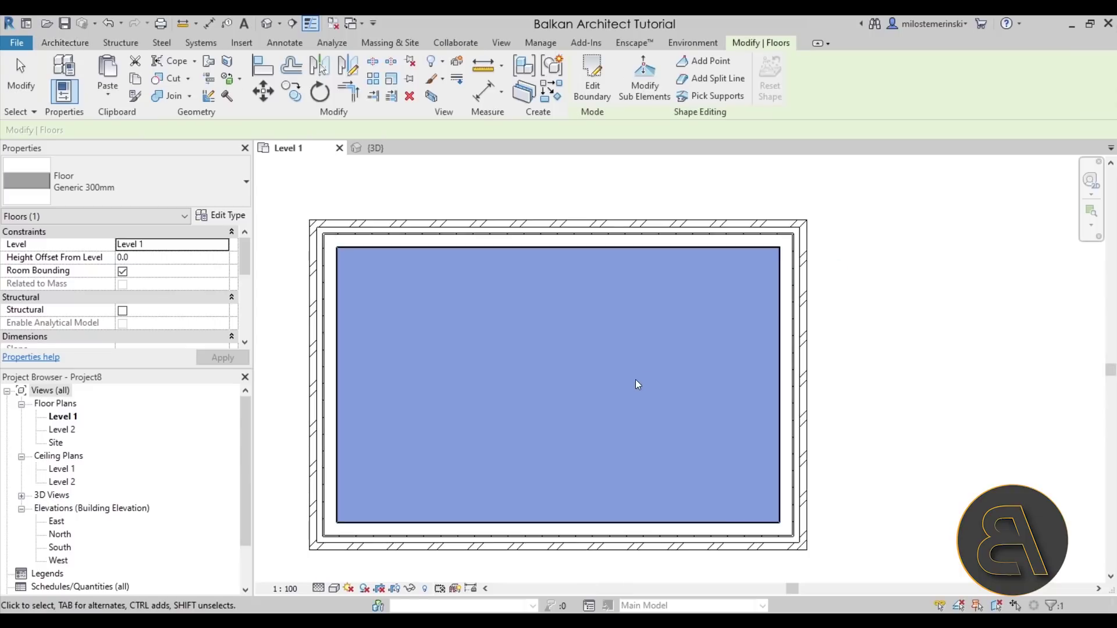
key(Escape)
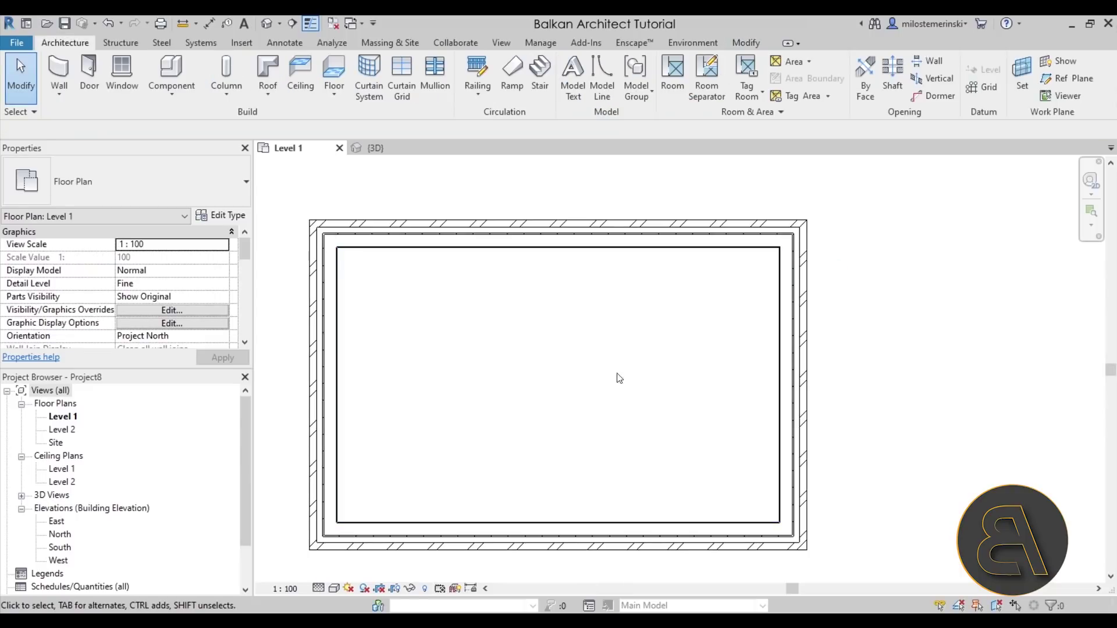
middle_drag(506, 364, 526, 356)
click(292, 23)
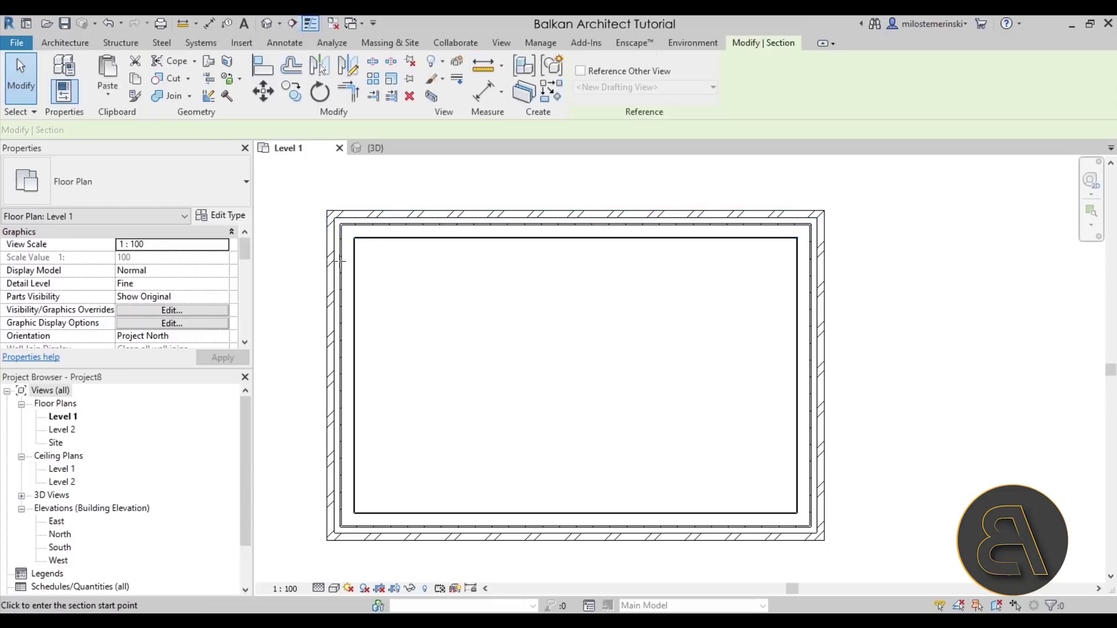
click(296, 385)
click(522, 398)
scroll(508, 406, down, 1)
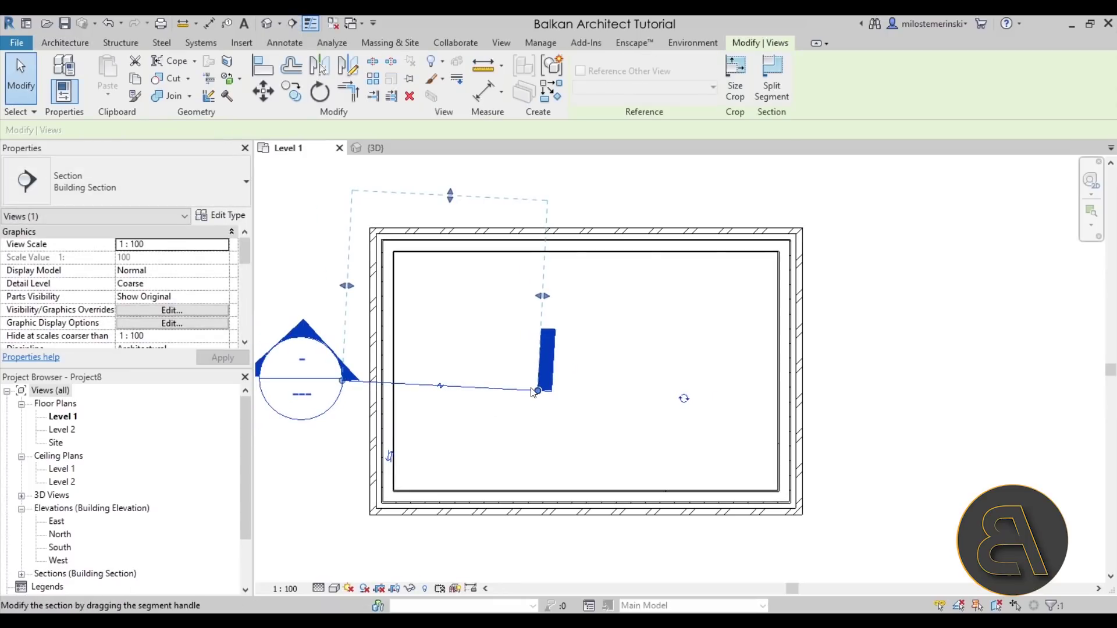
key(Delete)
click(610, 369)
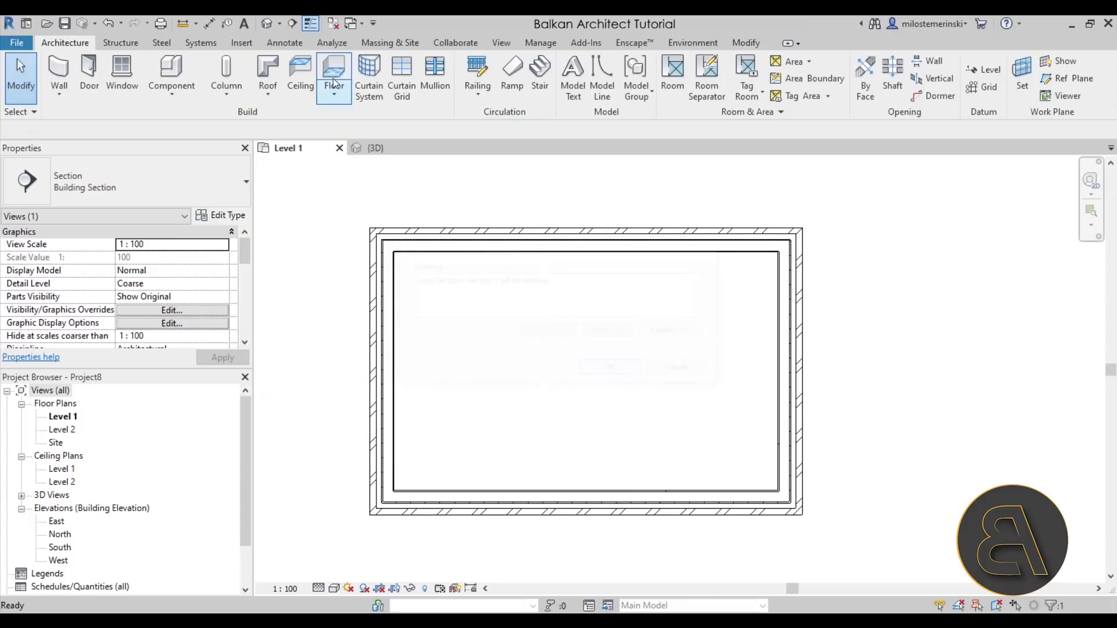
Draw a horizontal building section from outside the left wall to inside the room, cutting through the wall and floor.
click(281, 23)
click(291, 25)
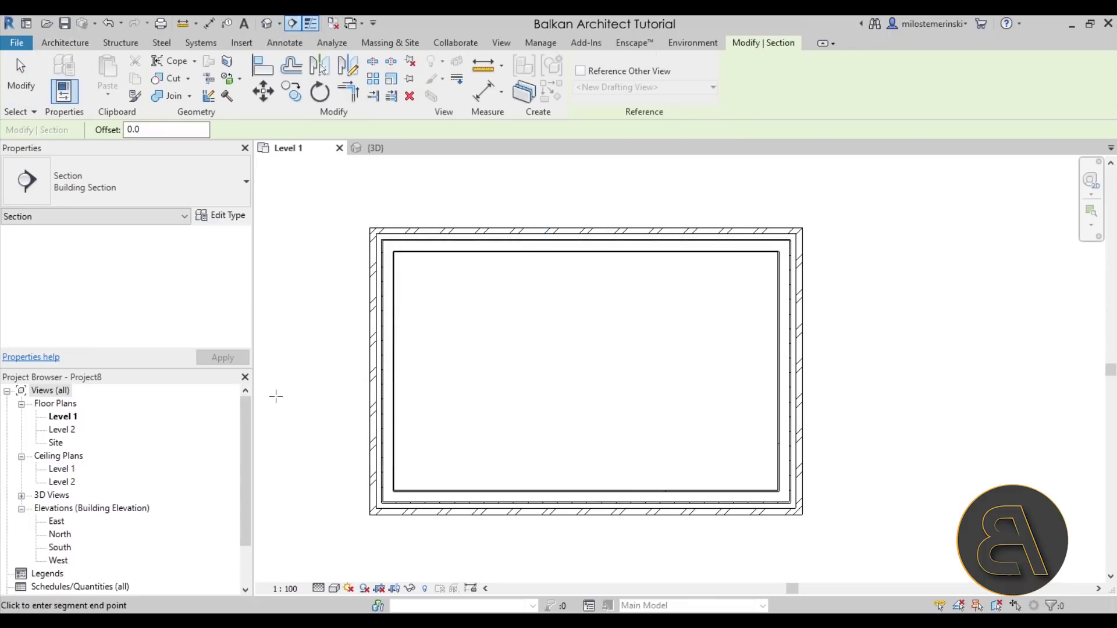
click(512, 395)
key(Escape)
scroll(773, 348, down, 2)
key(Escape)
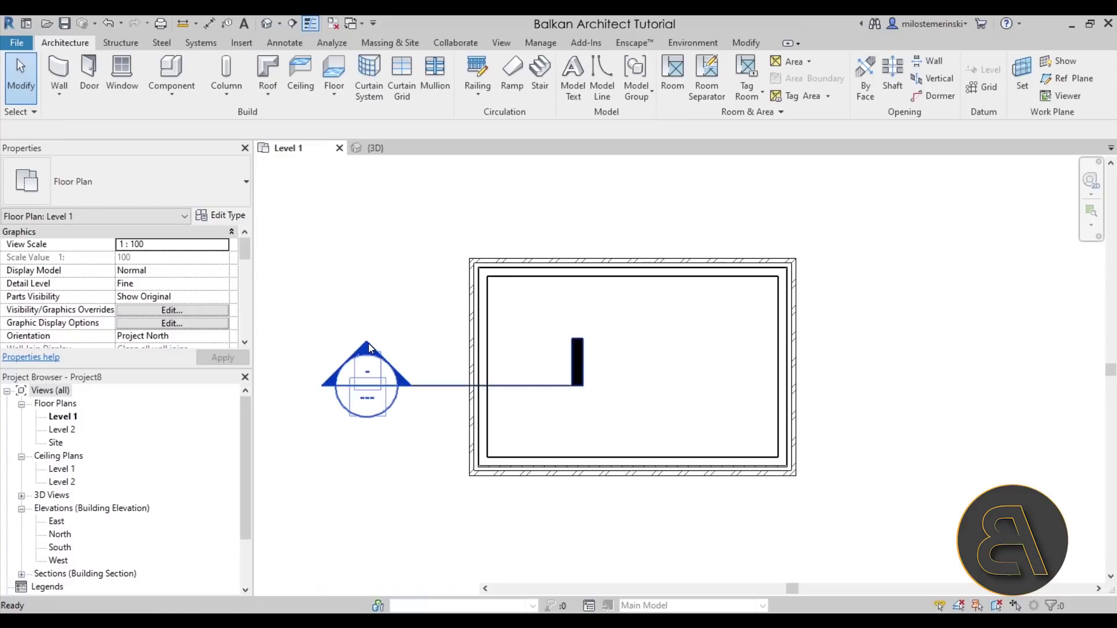
Open the new section view, set its detail level to Fine, and inspect where the floor enters the layered wall.
double_click(368, 344)
scroll(634, 411, up, 4)
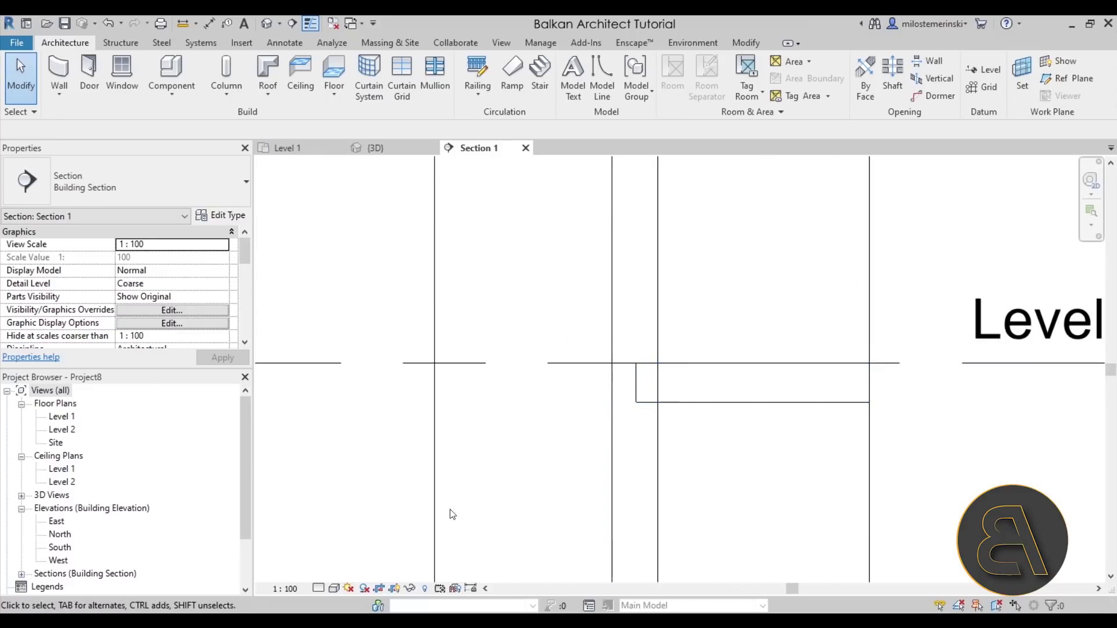
click(338, 573)
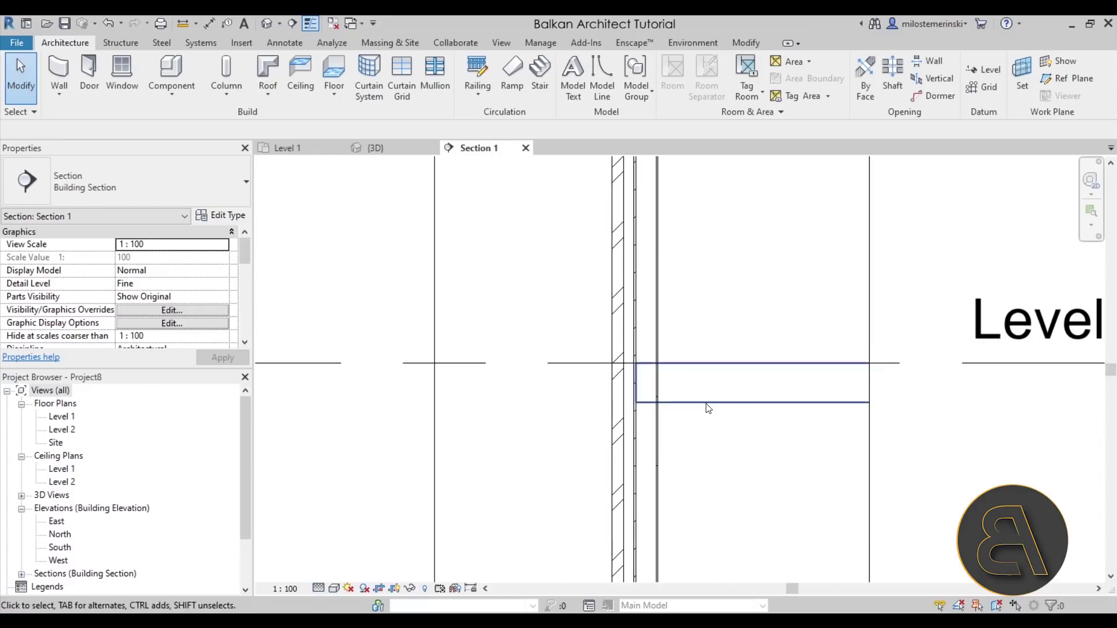
scroll(640, 401, up, 2)
click(615, 406)
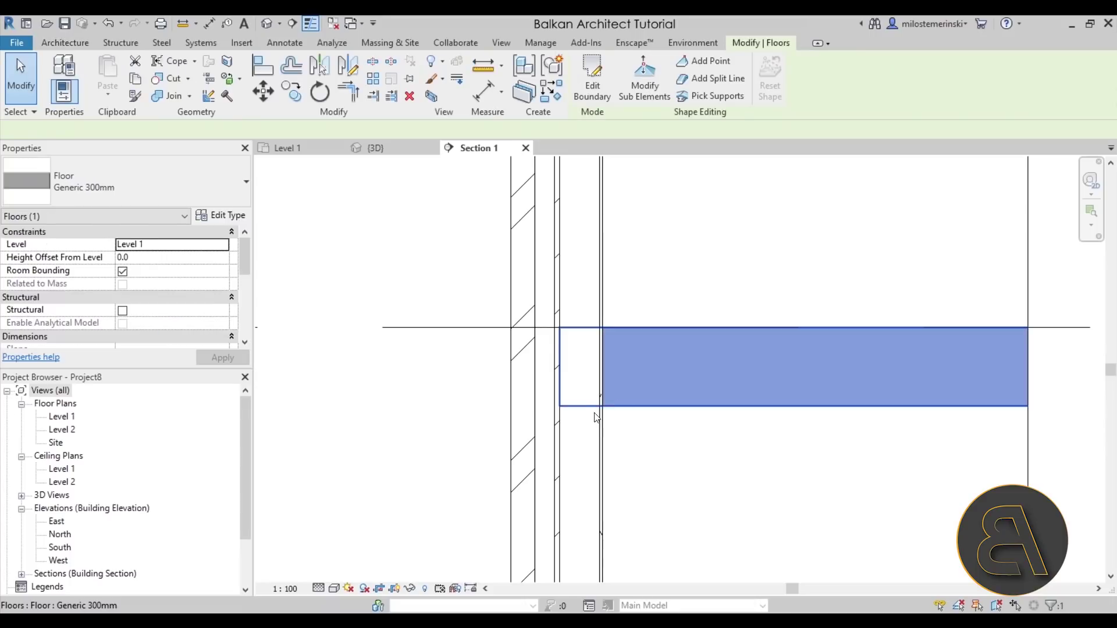
click(651, 437)
middle_drag(632, 421, 568, 383)
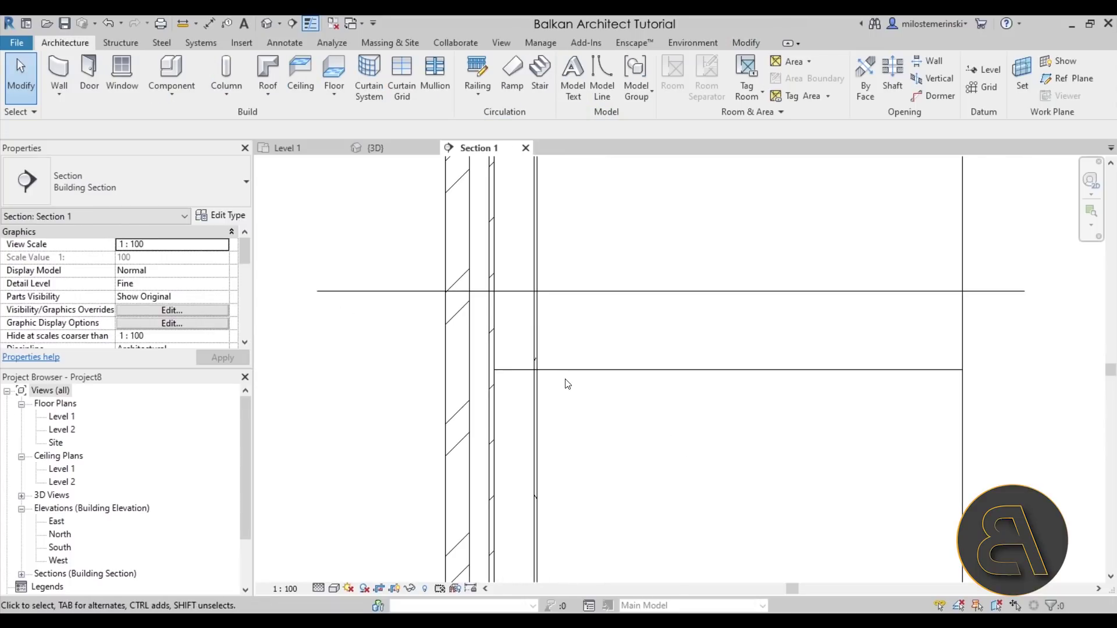
Join the floor's geometry with the exterior wall in the section and select the floor to check the junction.
click(746, 43)
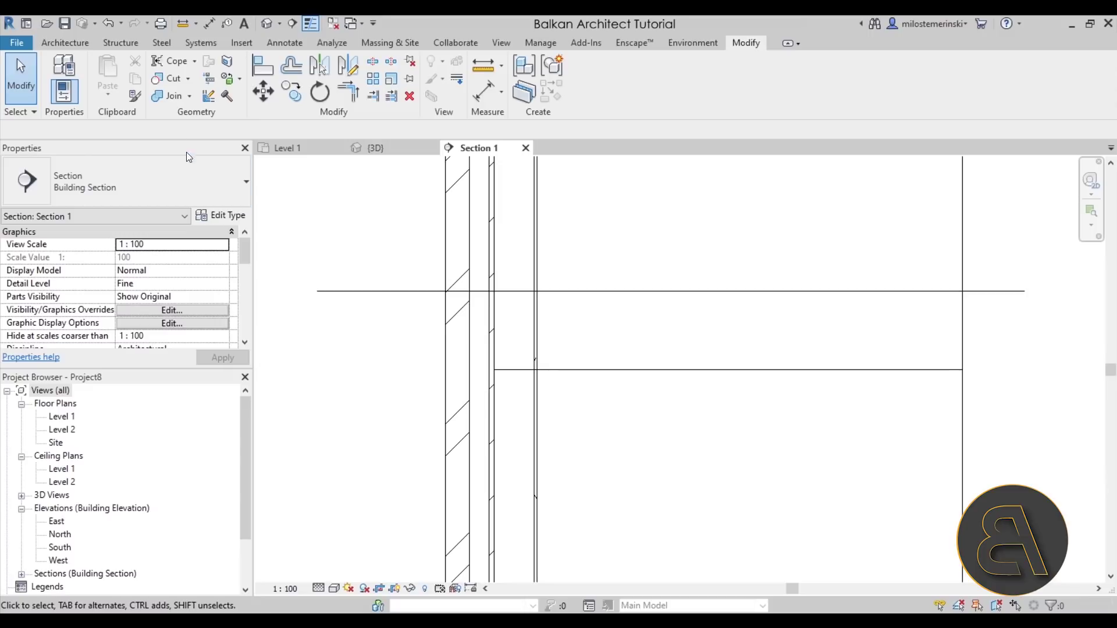
click(165, 96)
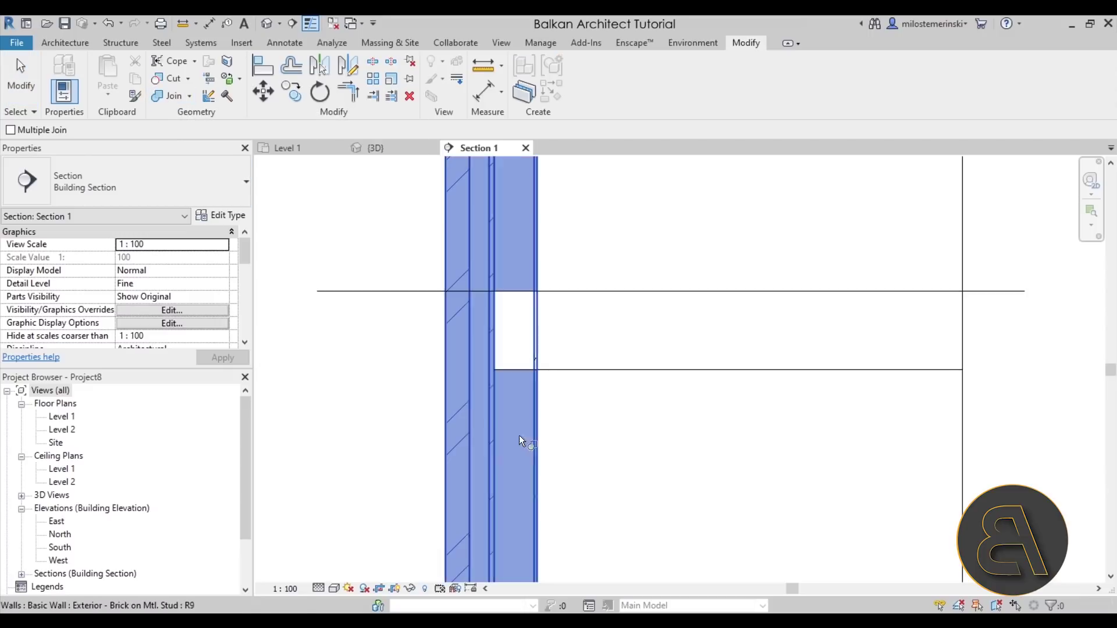
key(Escape)
scroll(576, 399, down, 2)
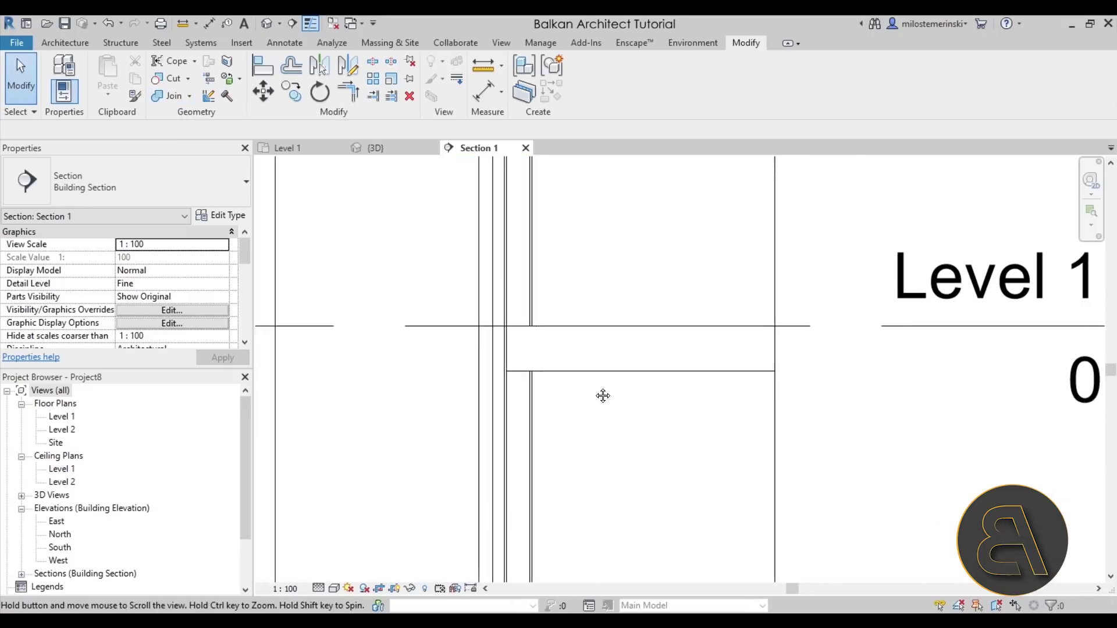
click(557, 370)
scroll(521, 338, up, 1)
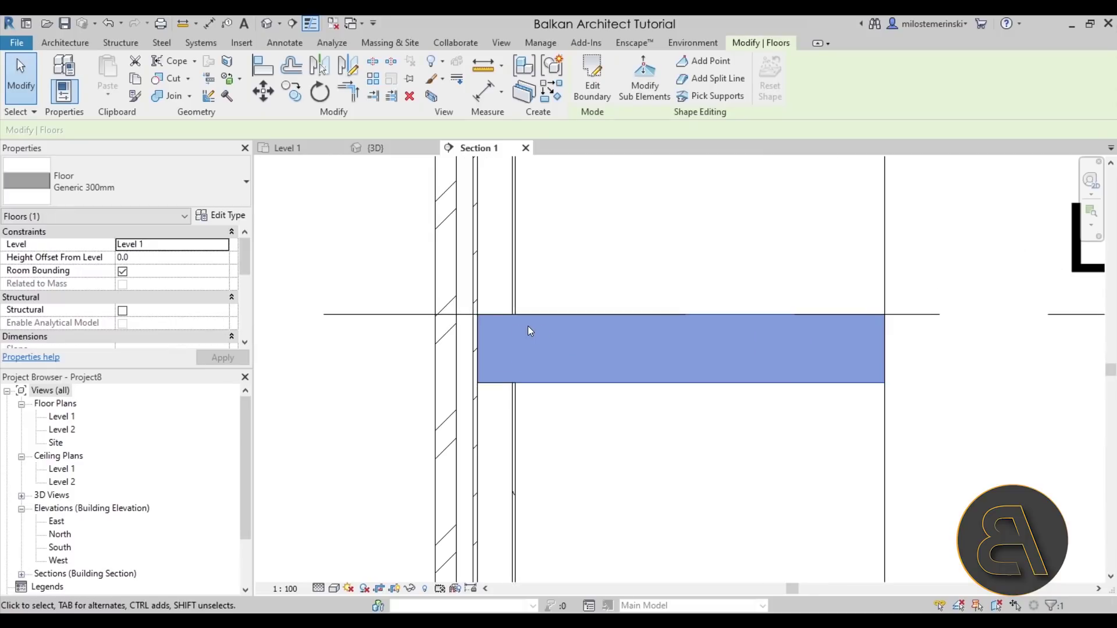
scroll(542, 362, down, 2)
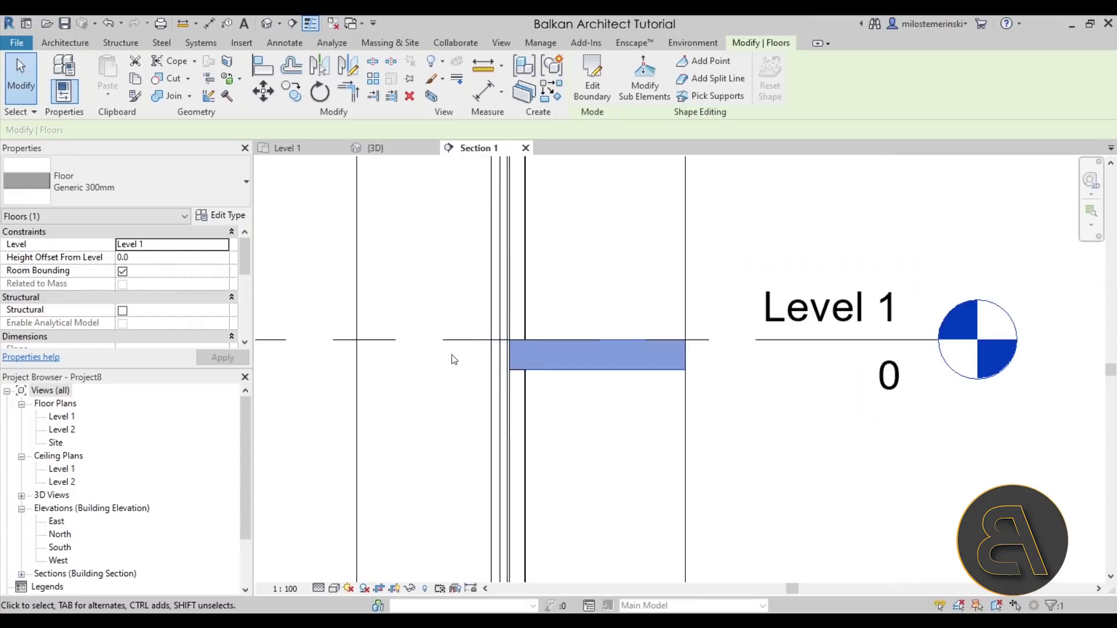
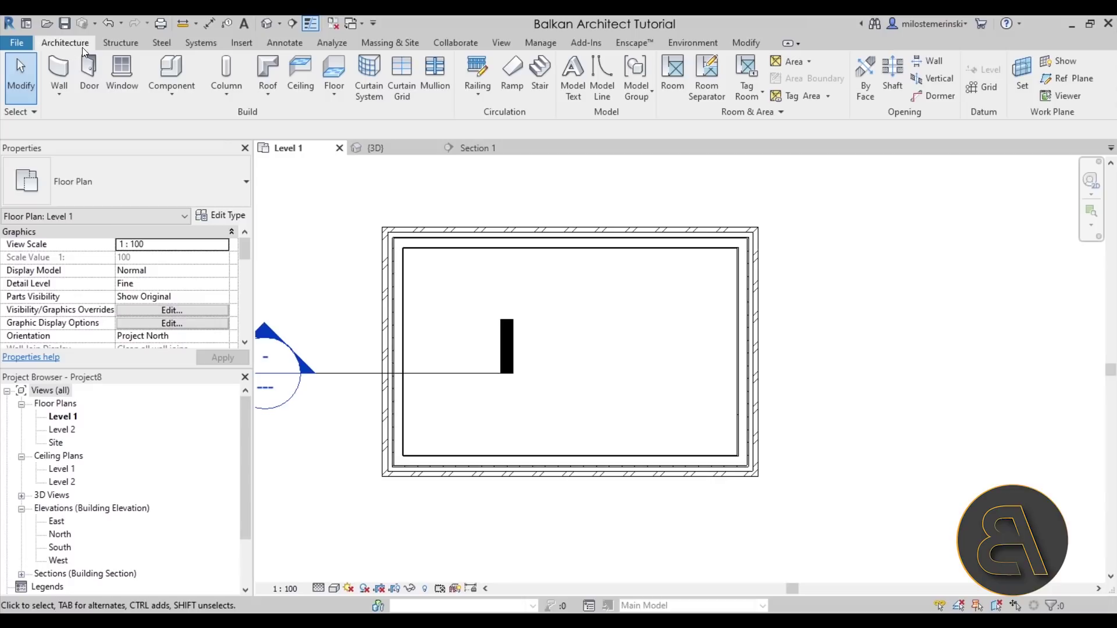
Start placing a component and browse the available component types, keeping the M_Desk 1525 x 762mm type.
click(170, 72)
click(135, 181)
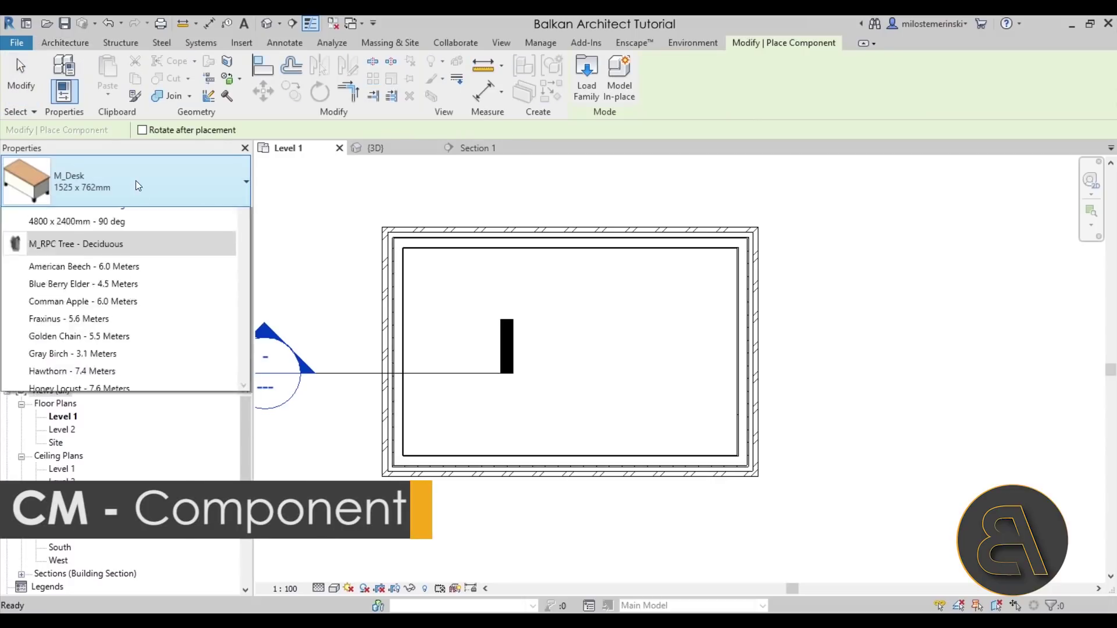
scroll(128, 371, down, 3)
scroll(127, 375, up, 2)
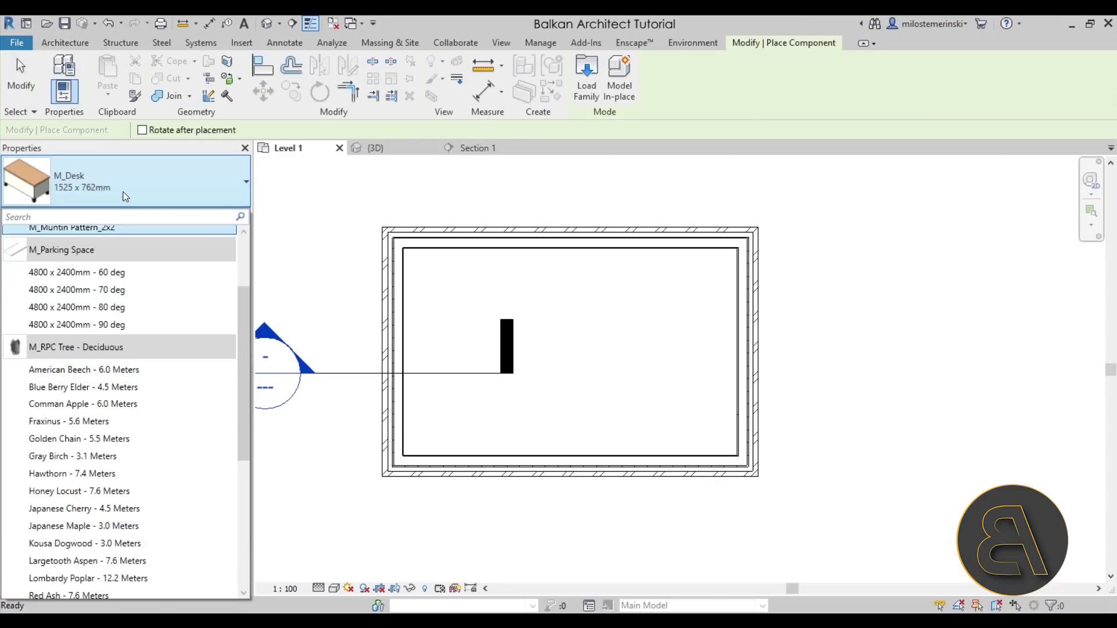
click(123, 190)
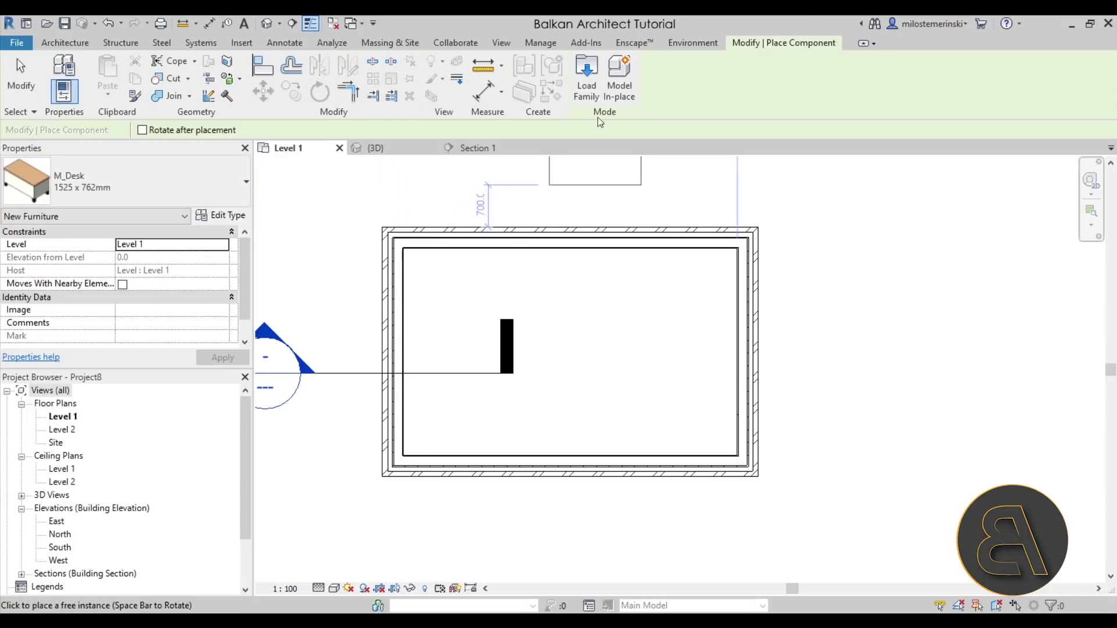
Open the Load Family browser and go to the Base Cabinets folder within Casework in the US Metric library.
click(587, 93)
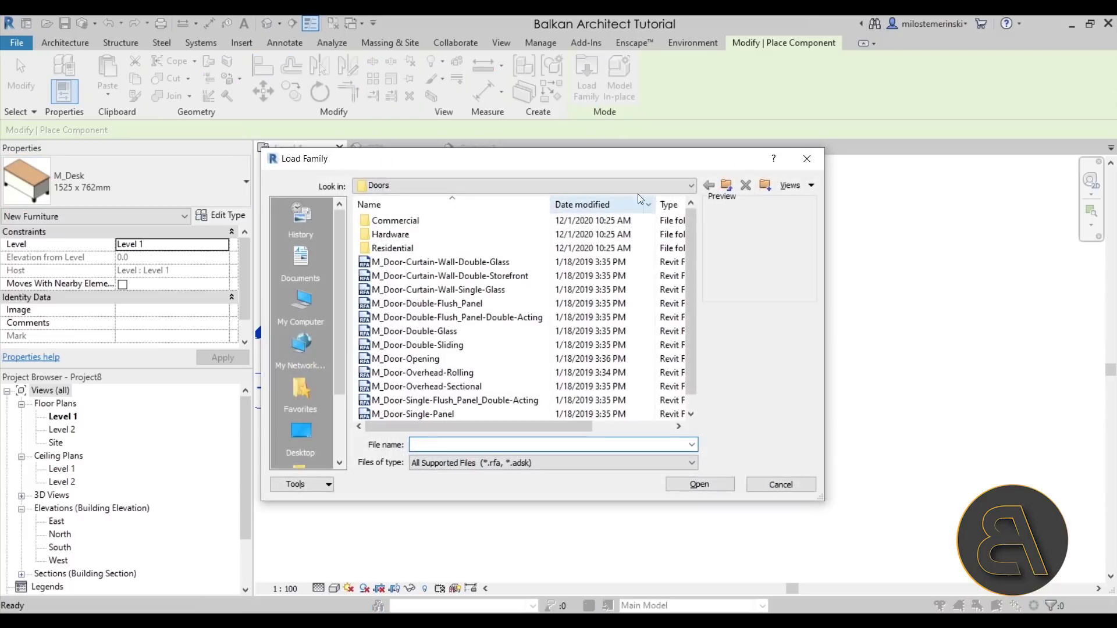
click(726, 185)
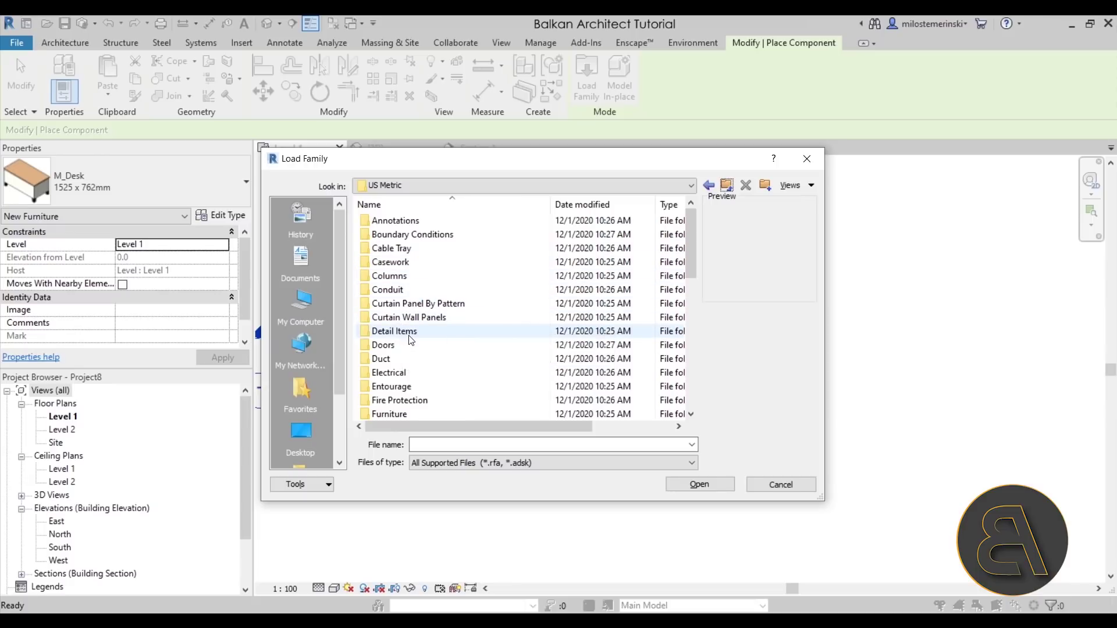
click(406, 266)
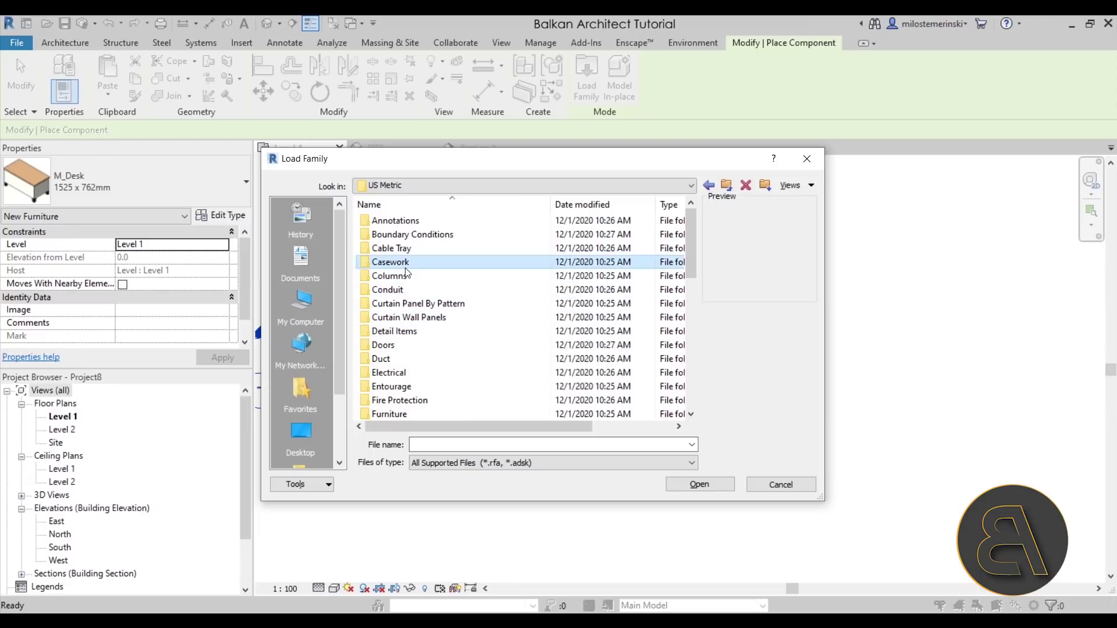
double_click(406, 269)
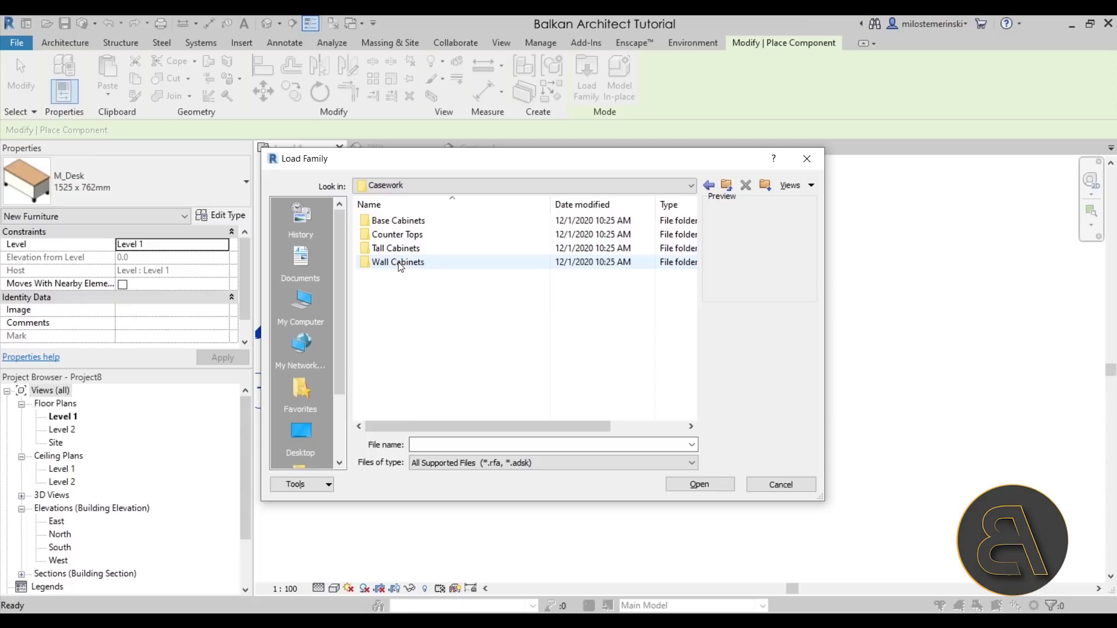
double_click(393, 224)
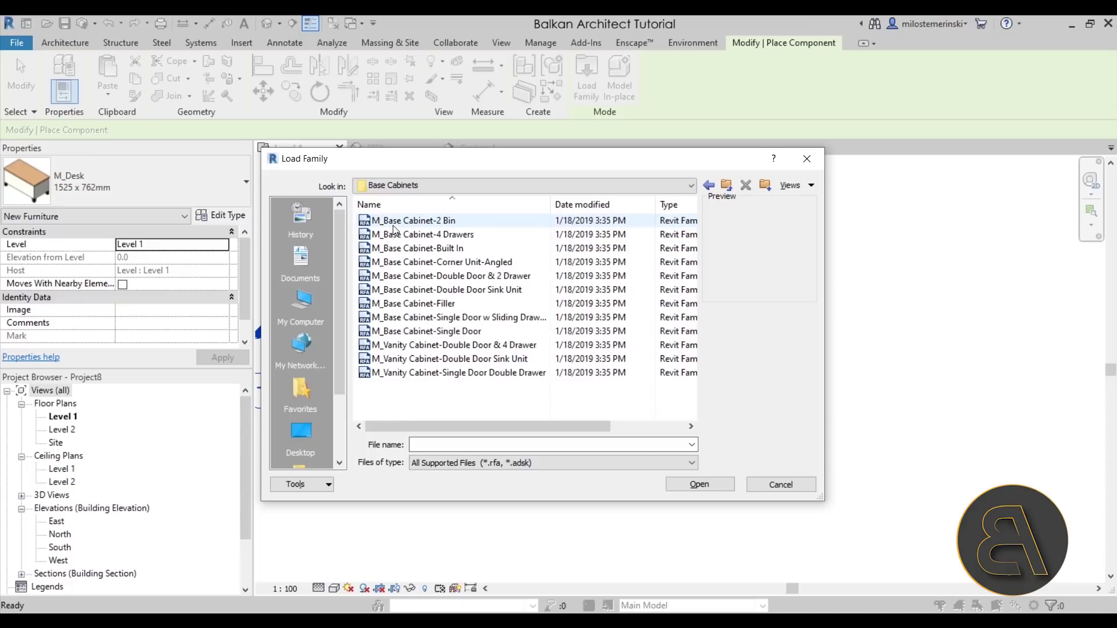
Preview several base and vanity cabinet families in the Base Cabinets folder, then leave family loading and component placement without adding anything.
click(393, 225)
click(395, 235)
click(398, 262)
click(401, 303)
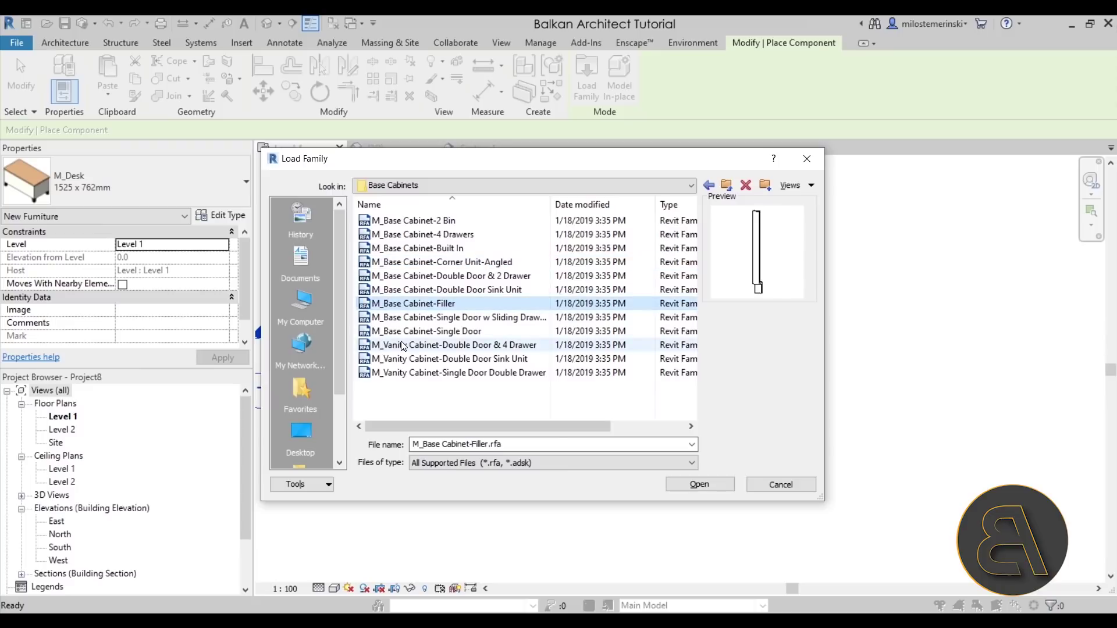
click(402, 346)
click(407, 360)
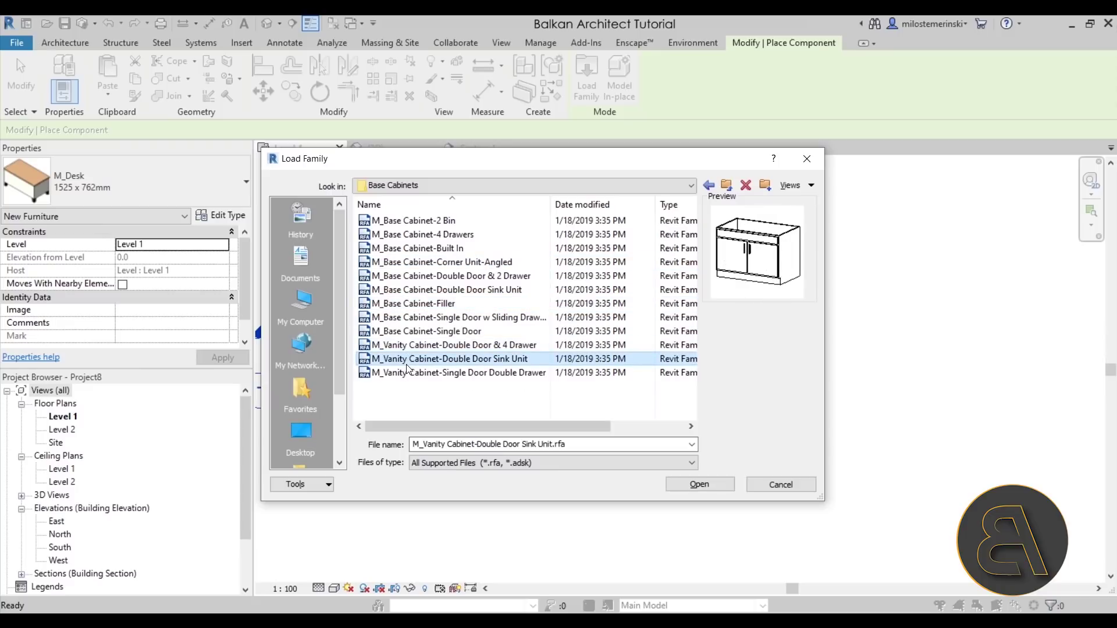
click(767, 484)
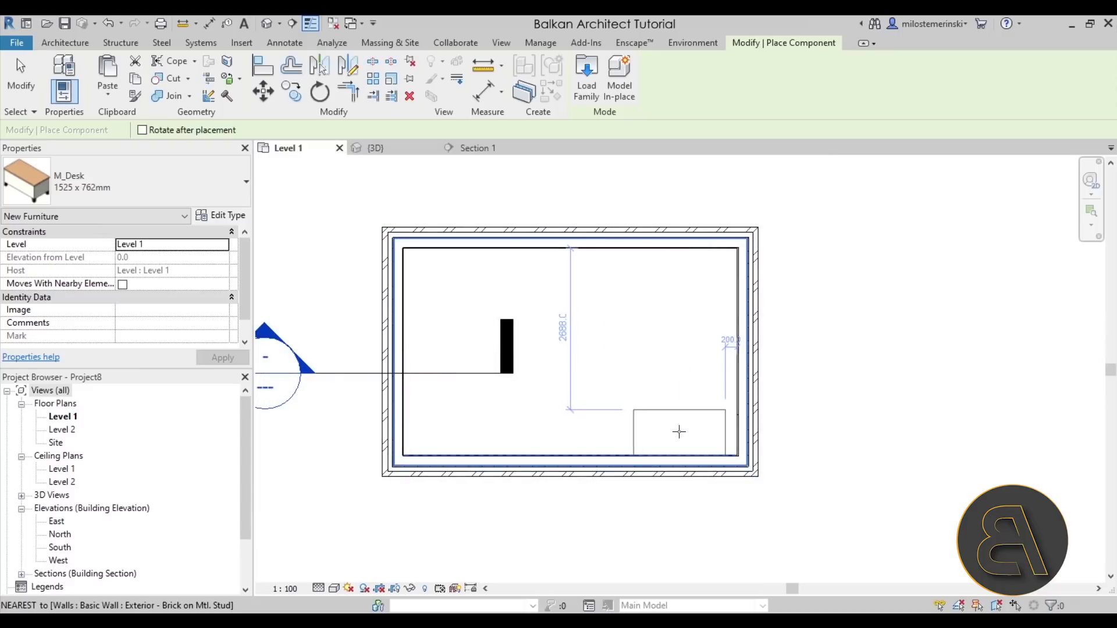
key(Escape)
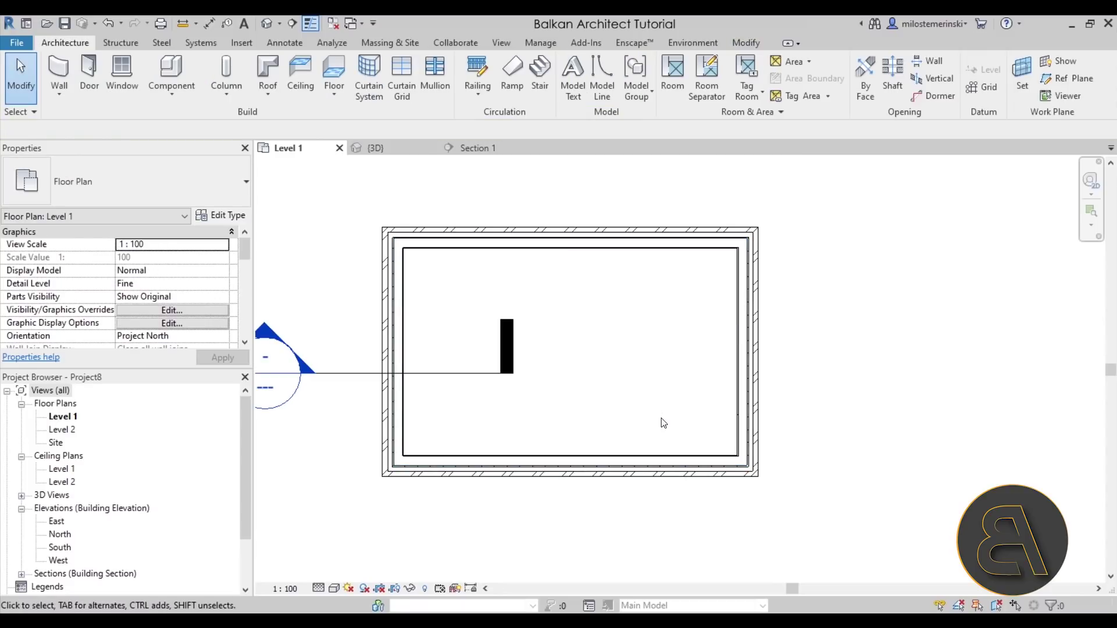
Start a wall with the Generic - 300mm type and duplicate that type as Kitchen Wall.
click(59, 73)
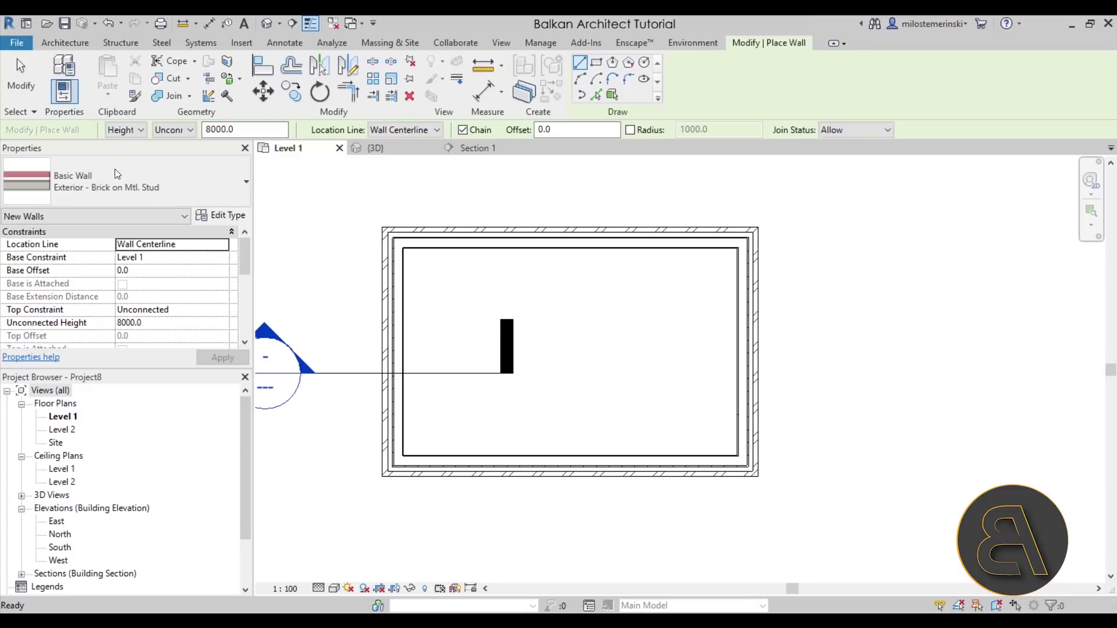
click(117, 174)
scroll(115, 317, down, 3)
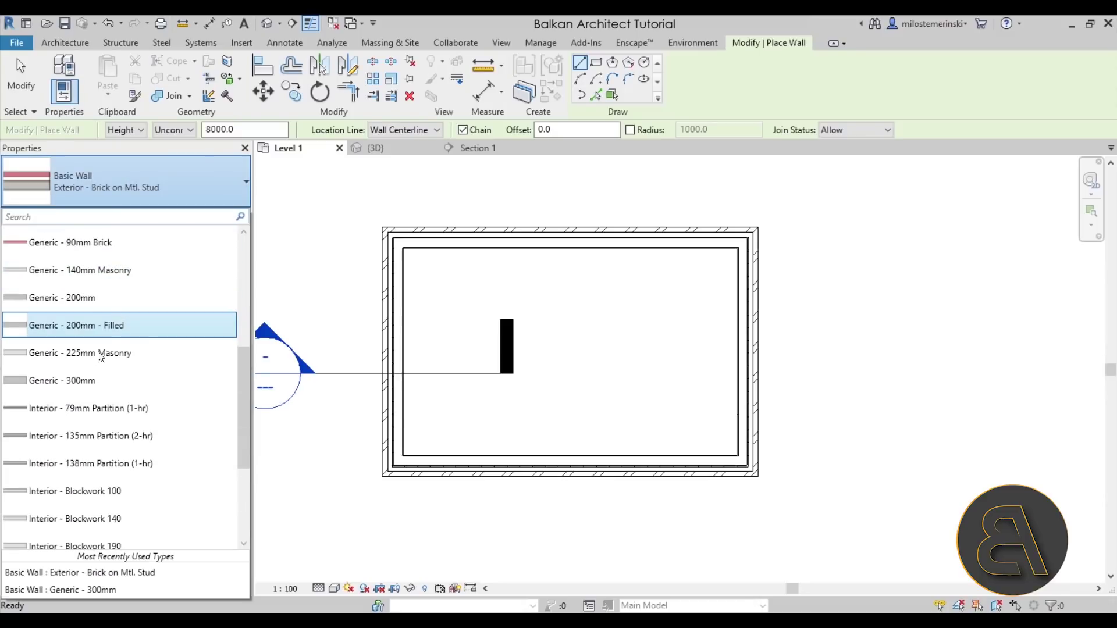
click(64, 381)
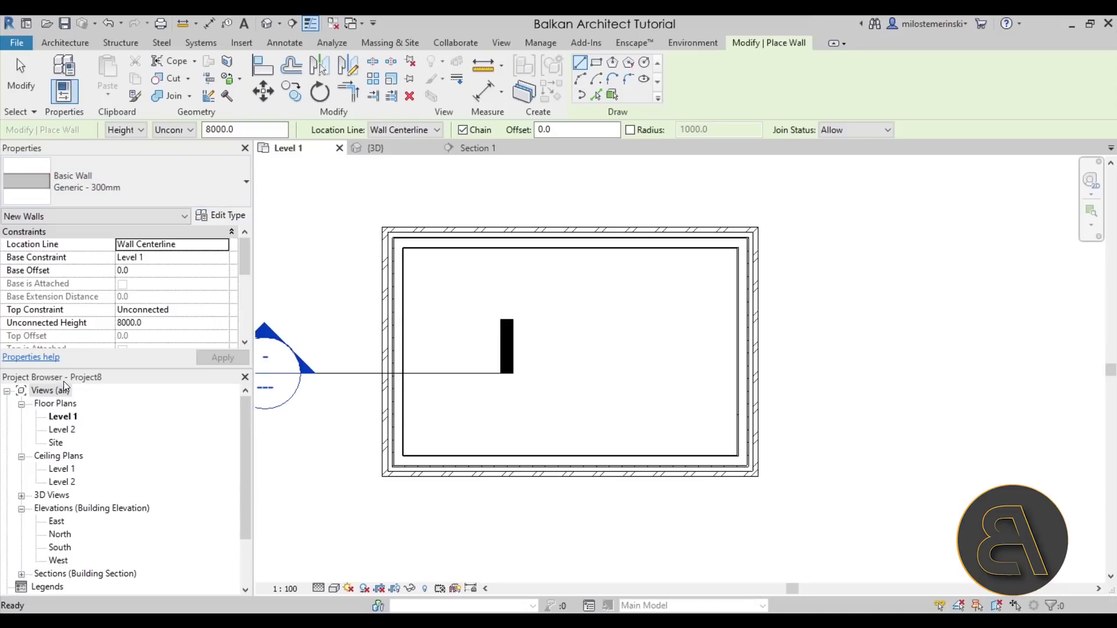
click(231, 216)
click(538, 140)
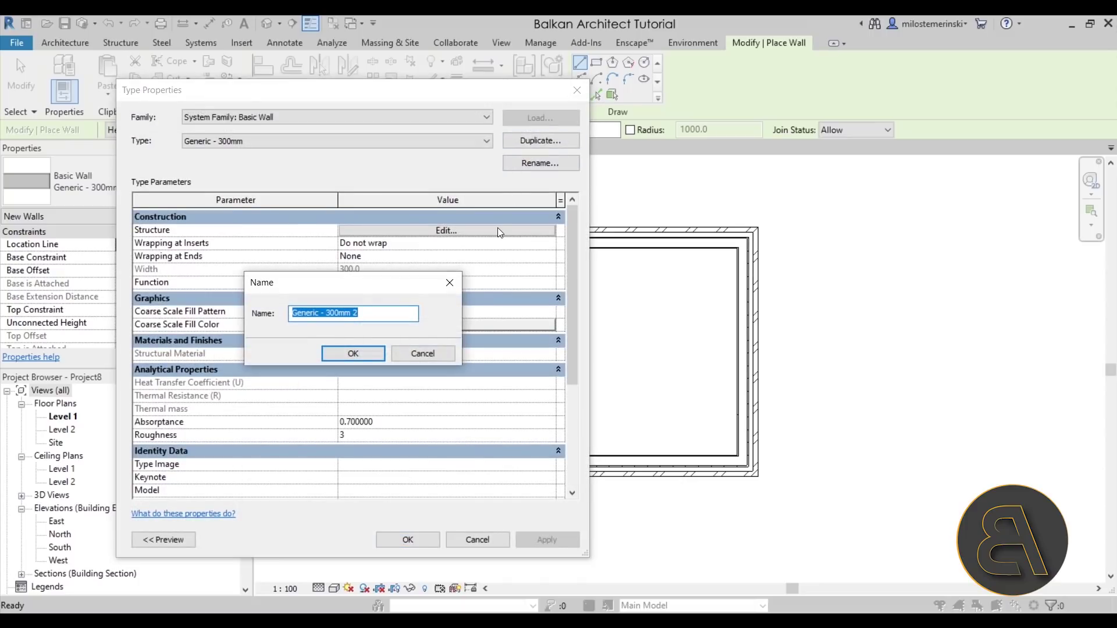
text(Kitchen Wall)
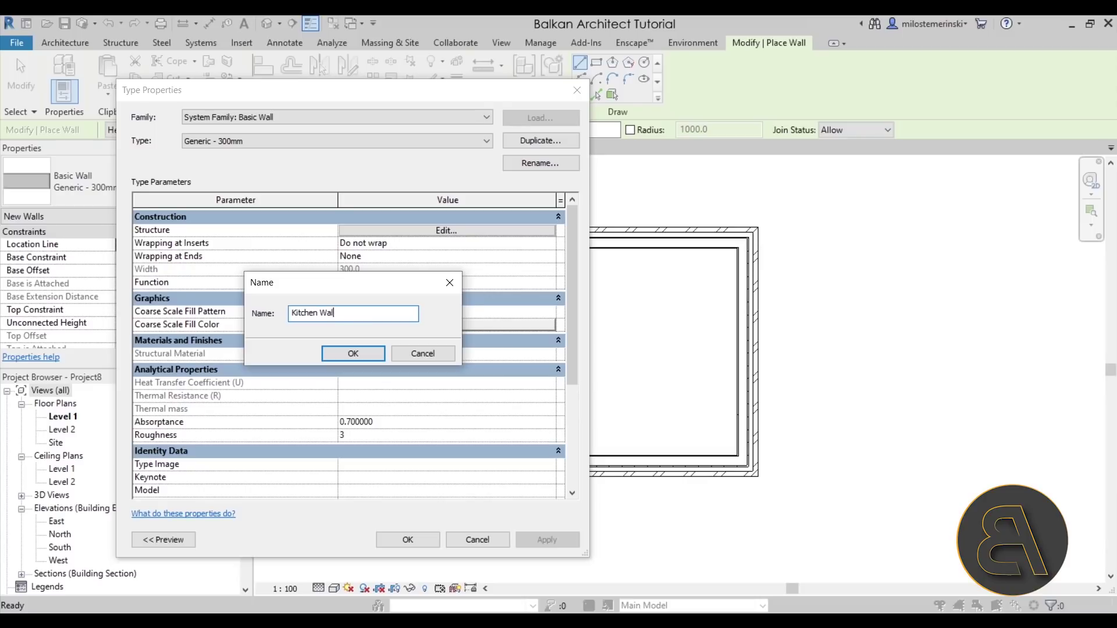
key(Return)
Set the Kitchen Wall type's structure layer thickness to 600 mm and accept the type properties.
click(481, 230)
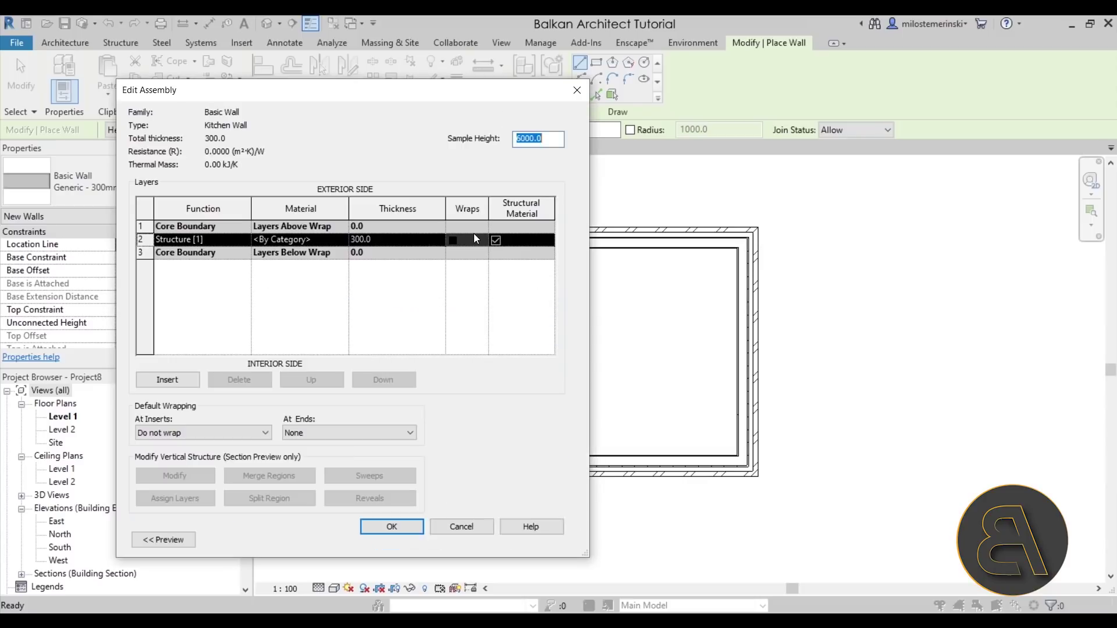
click(424, 244)
text(600)
key(Tab)
click(418, 529)
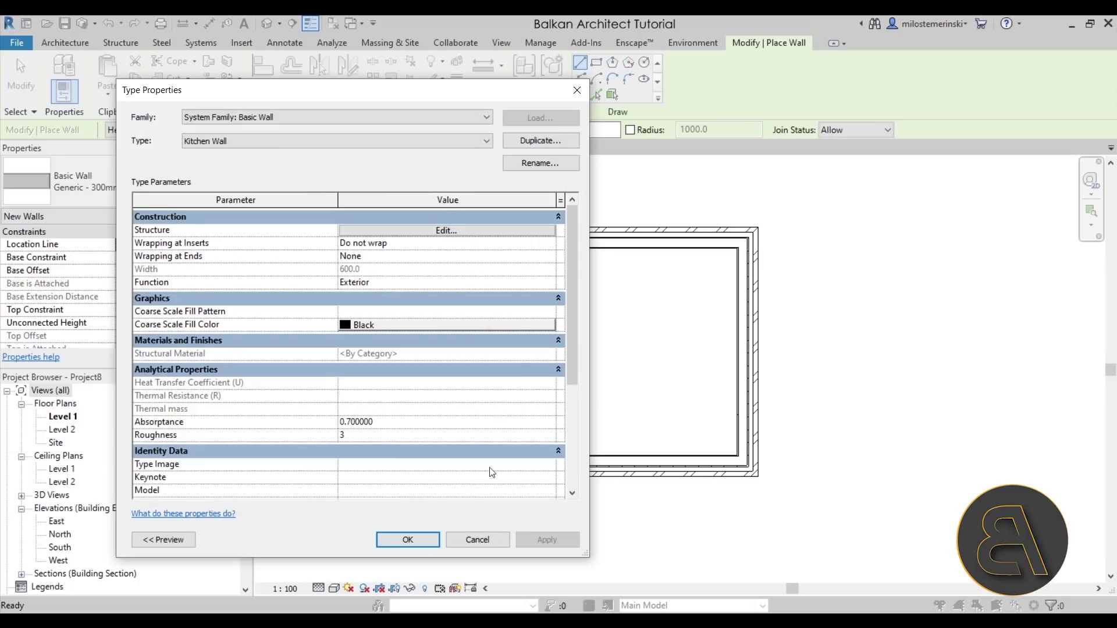
click(410, 538)
Draw a horizontal Kitchen Wall segment 800 mm long just inside the upper exterior wall of the Level 1 plan.
scroll(482, 267, up, 2)
click(459, 273)
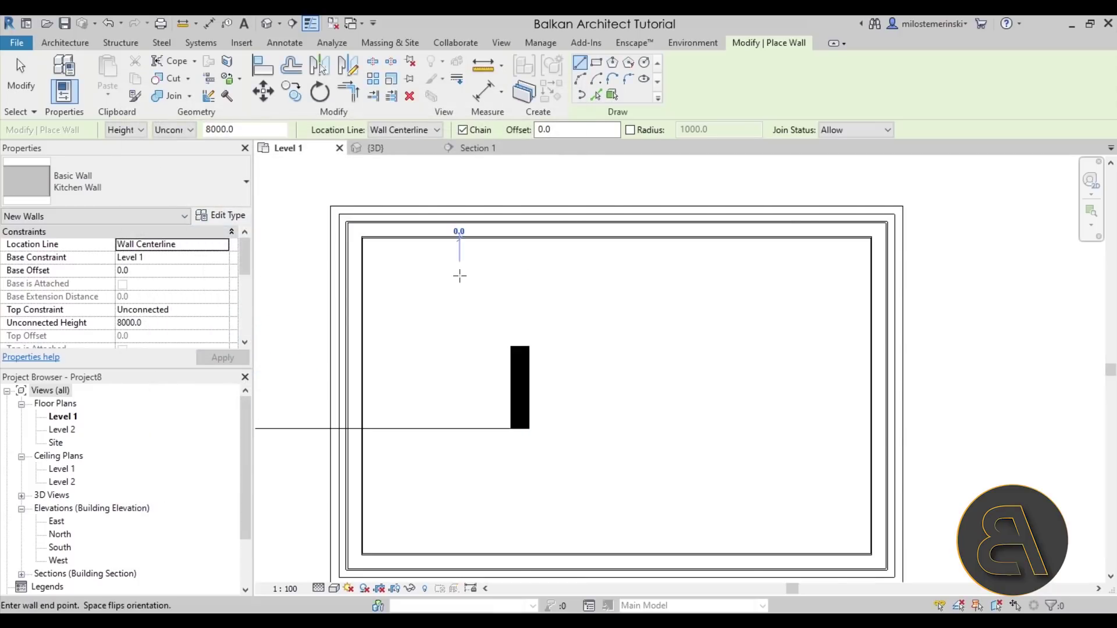
click(531, 275)
key(Escape)
key(Escape)
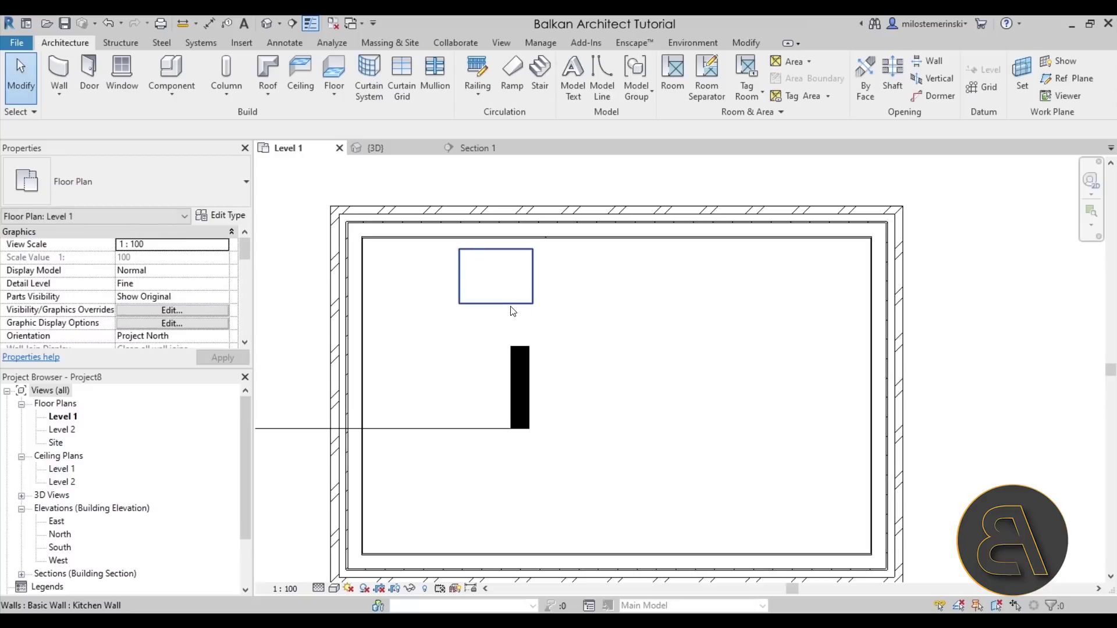
Set the kitchen wall segment's unconnected height to 1000 mm.
click(512, 303)
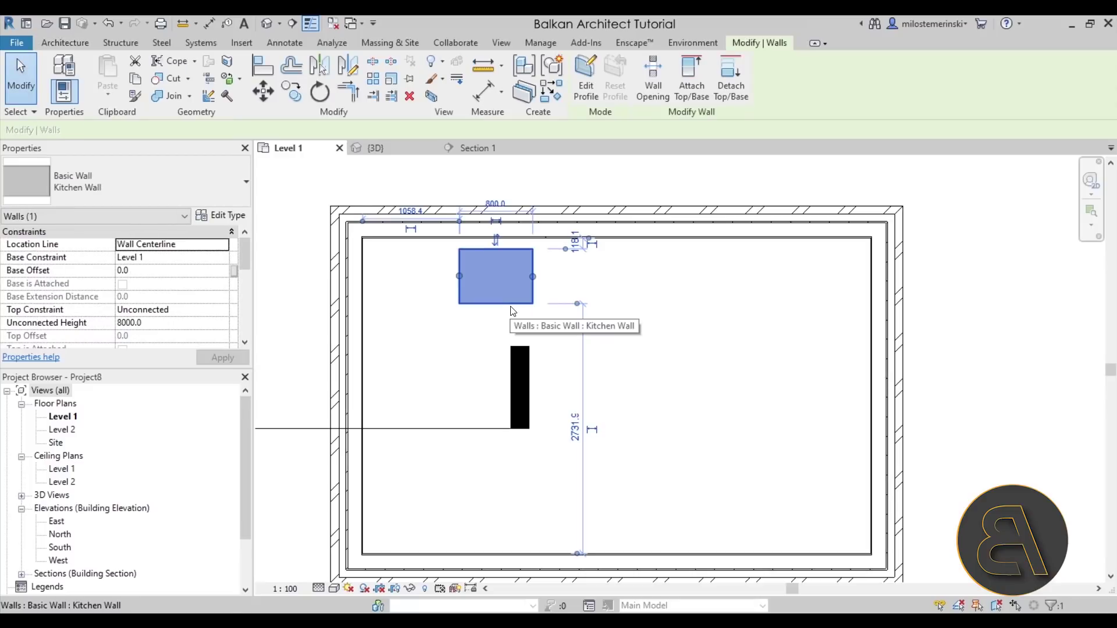
click(200, 322)
text(1.0)
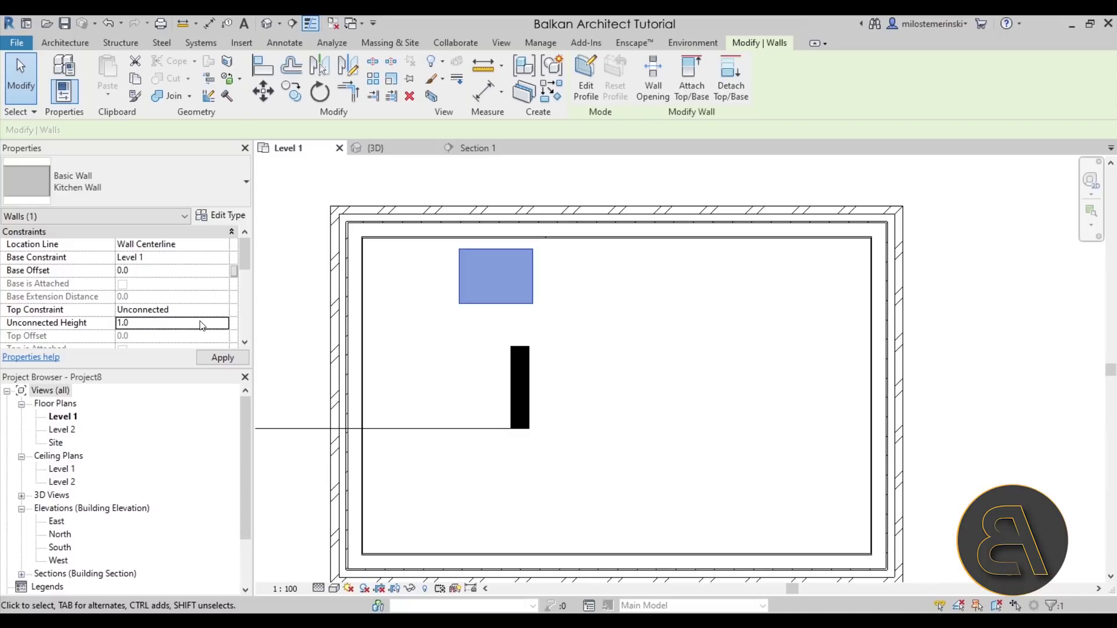
key(Return)
text(1000)
key(Return)
click(504, 403)
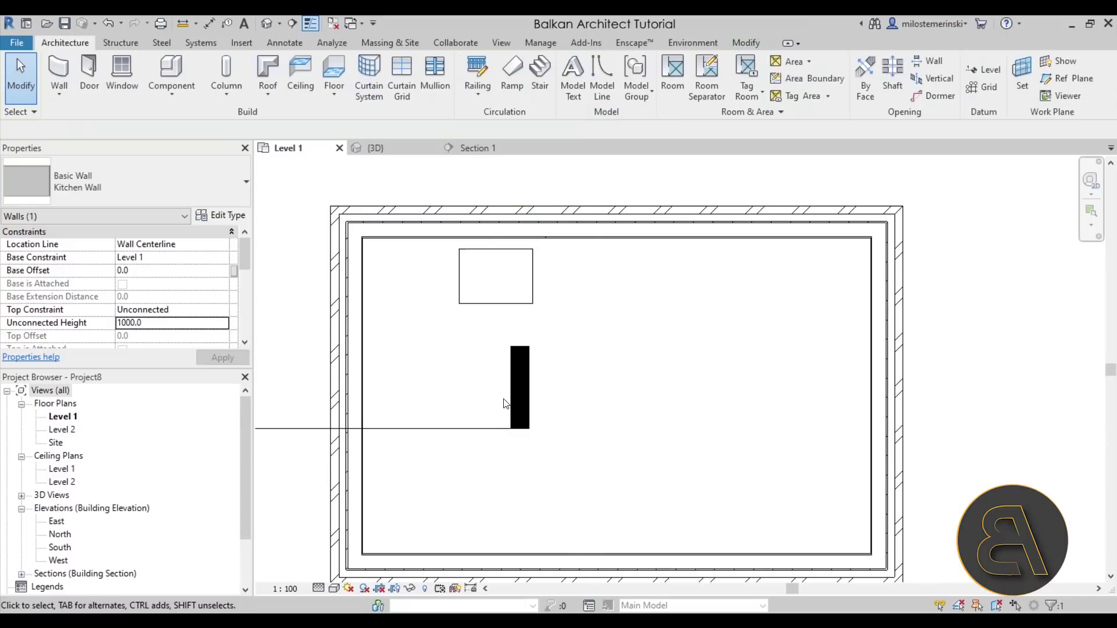
Move the kitchen wall flush against the upper exterior wall and extend its left end into the room's upper-left corner.
scroll(462, 252, up, 2)
drag(469, 249, 418, 232)
drag(407, 277, 289, 277)
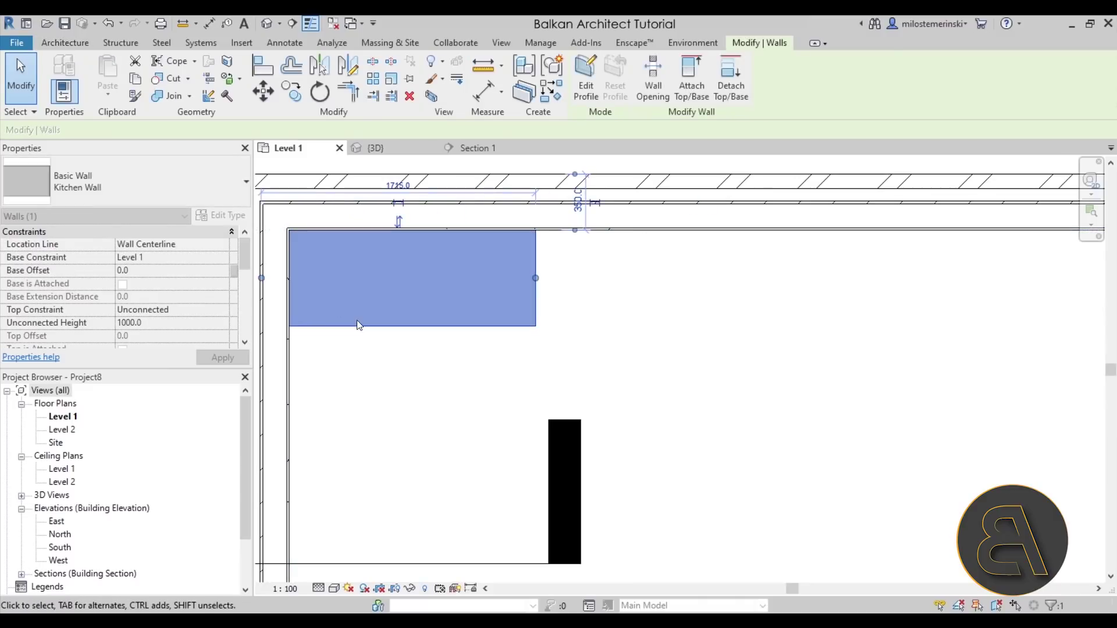
key(Escape)
Create a similar Kitchen Wall running down the left exterior wall to form an L-shaped counter with the first segment.
click(394, 331)
key(c)
key(s)
scroll(369, 301, down, 2)
click(381, 324)
click(381, 439)
click(318, 439)
key(Escape)
key(Escape)
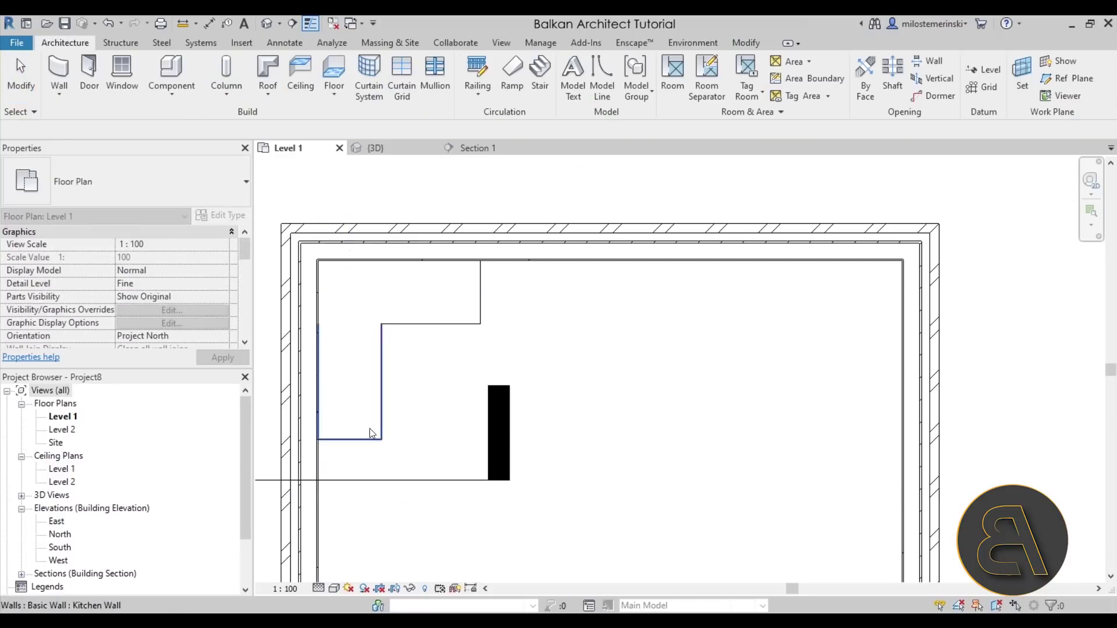
Stretch the counter's upper leg to about 2600 mm and shorten its left leg to about 1100 mm.
click(387, 430)
click(415, 426)
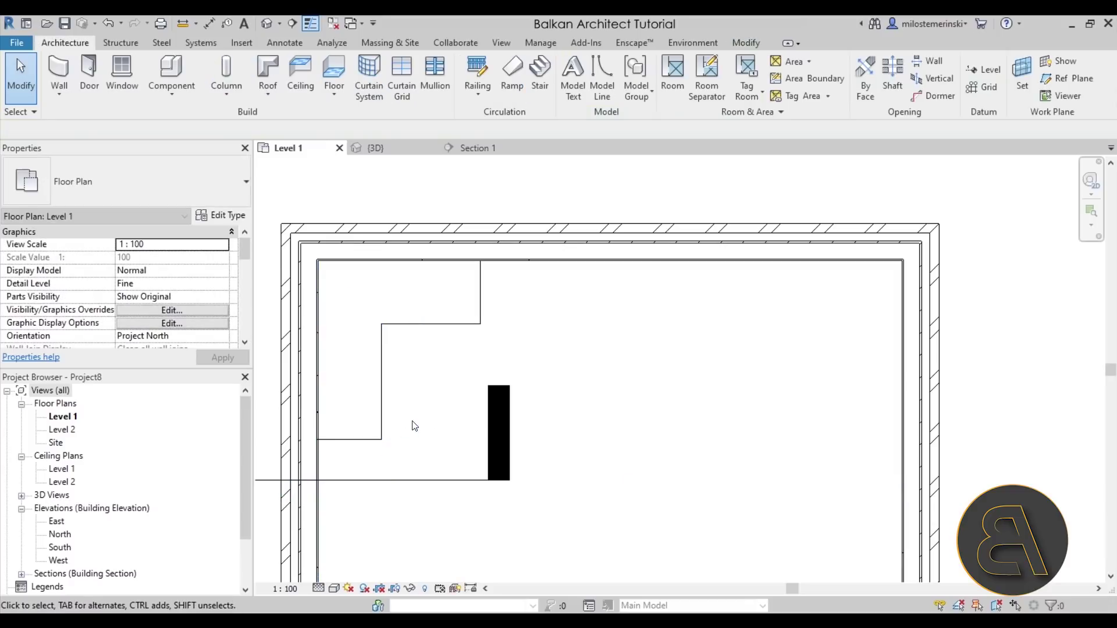
scroll(445, 349, down, 2)
click(400, 400)
click(524, 312)
click(400, 400)
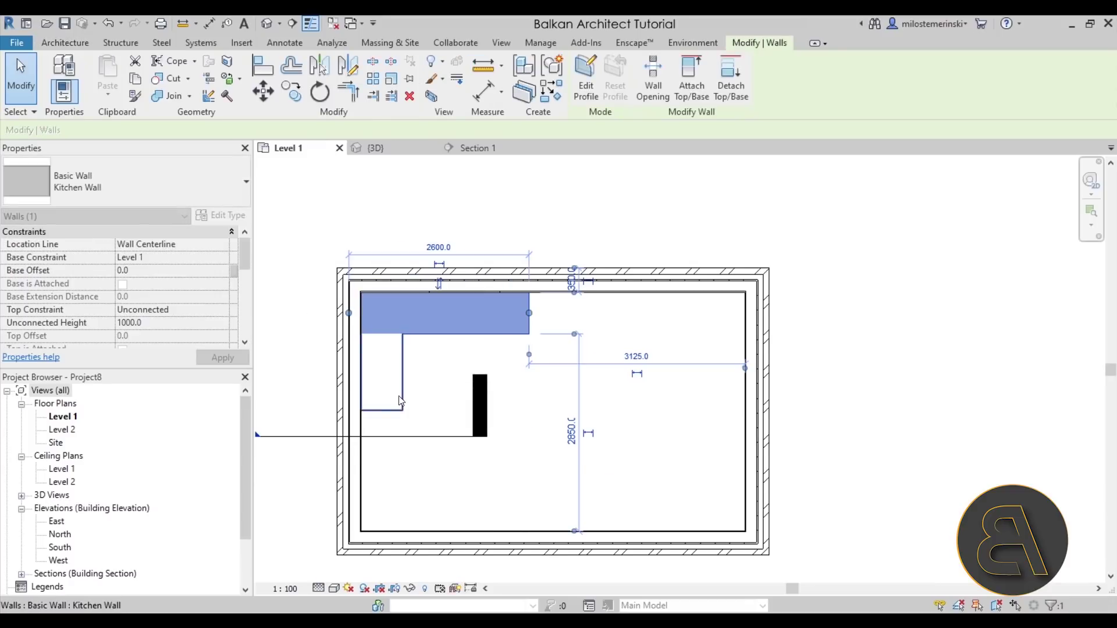
click(399, 400)
click(399, 400)
key(Escape)
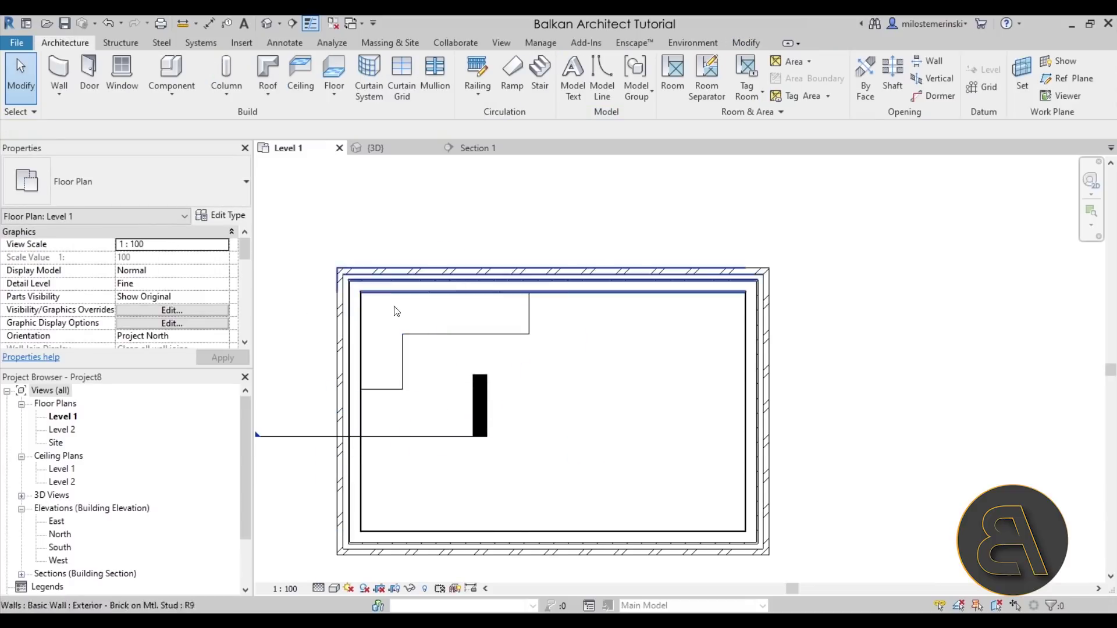
Select each leg of the L-shaped kitchen counter to check how the walls form it, then clear the selection.
click(410, 322)
click(400, 358)
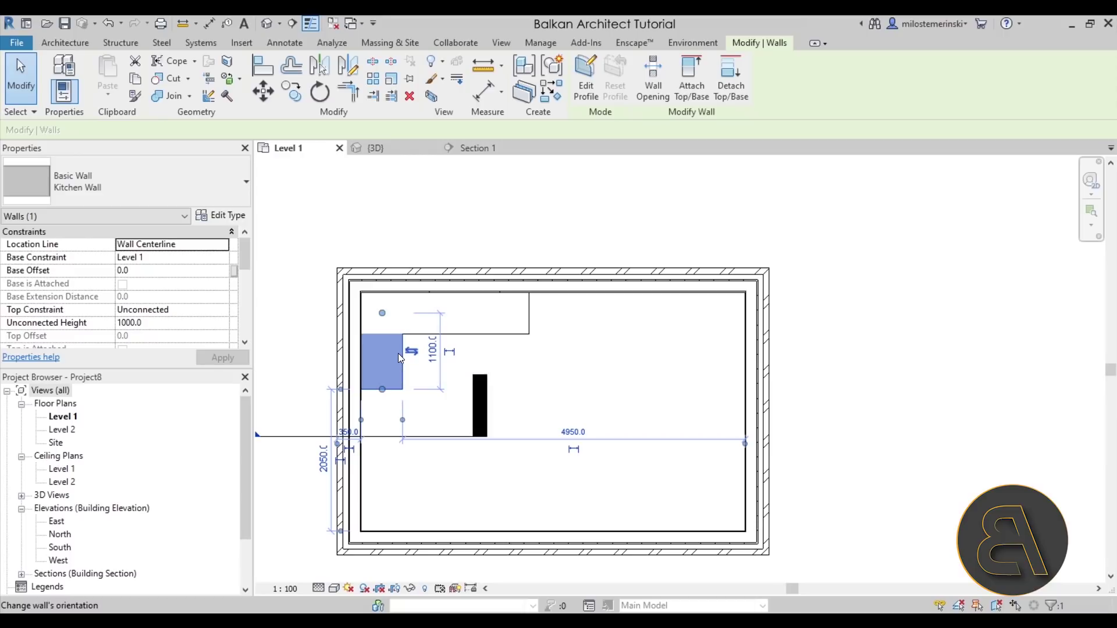
click(499, 334)
click(465, 358)
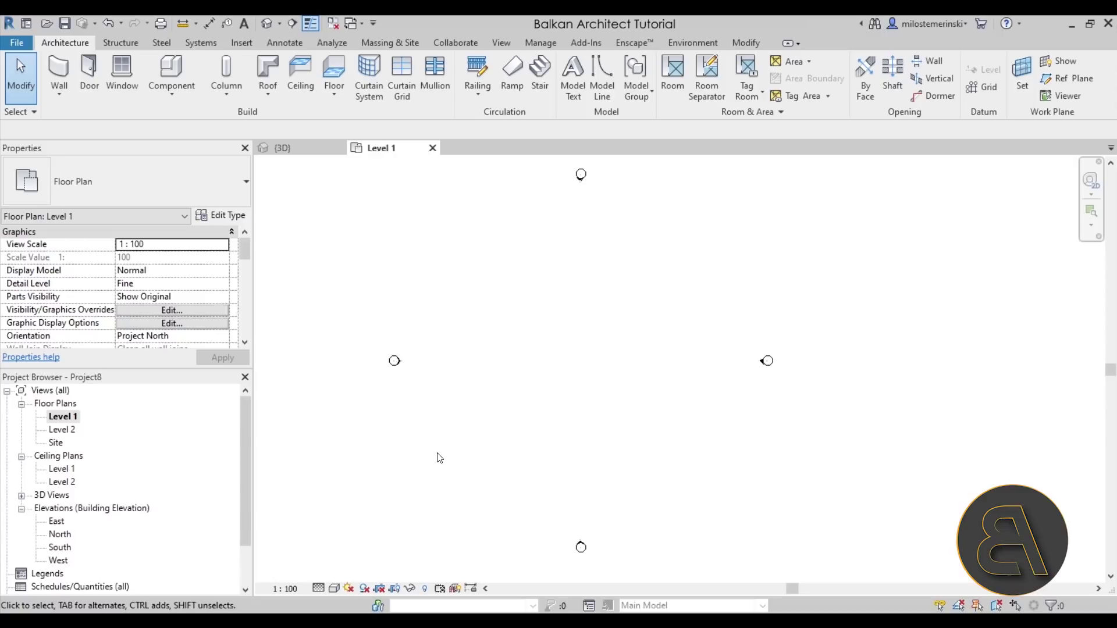
click(543, 44)
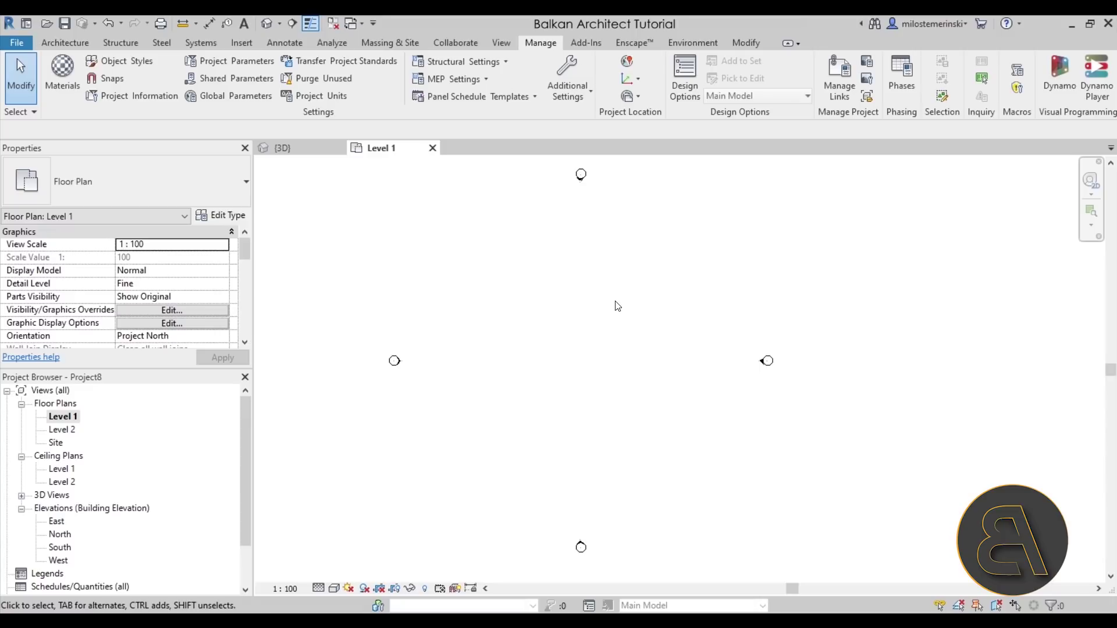
key(ctrl+Tab)
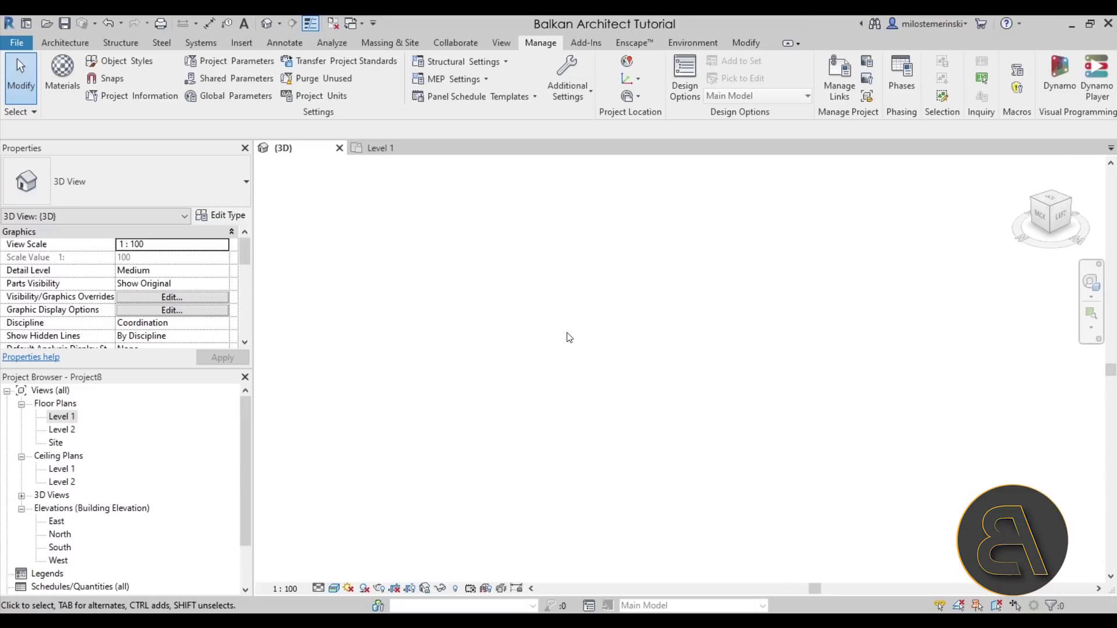
click(379, 147)
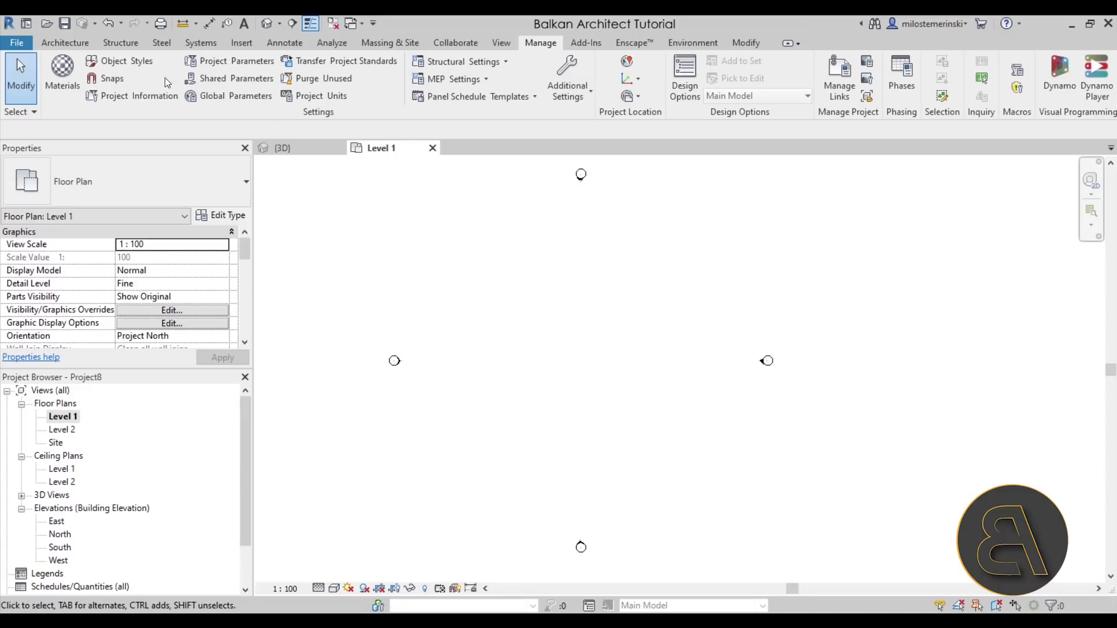
click(90, 47)
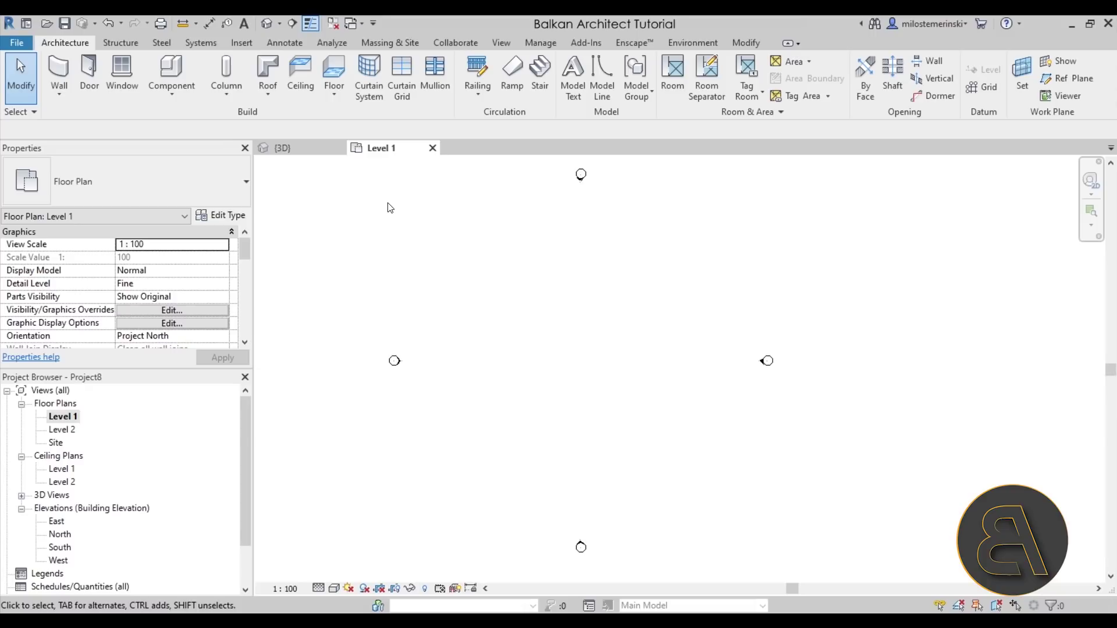
Open the Beginner Tips project from the recent files, dismissing the file browser.
click(43, 29)
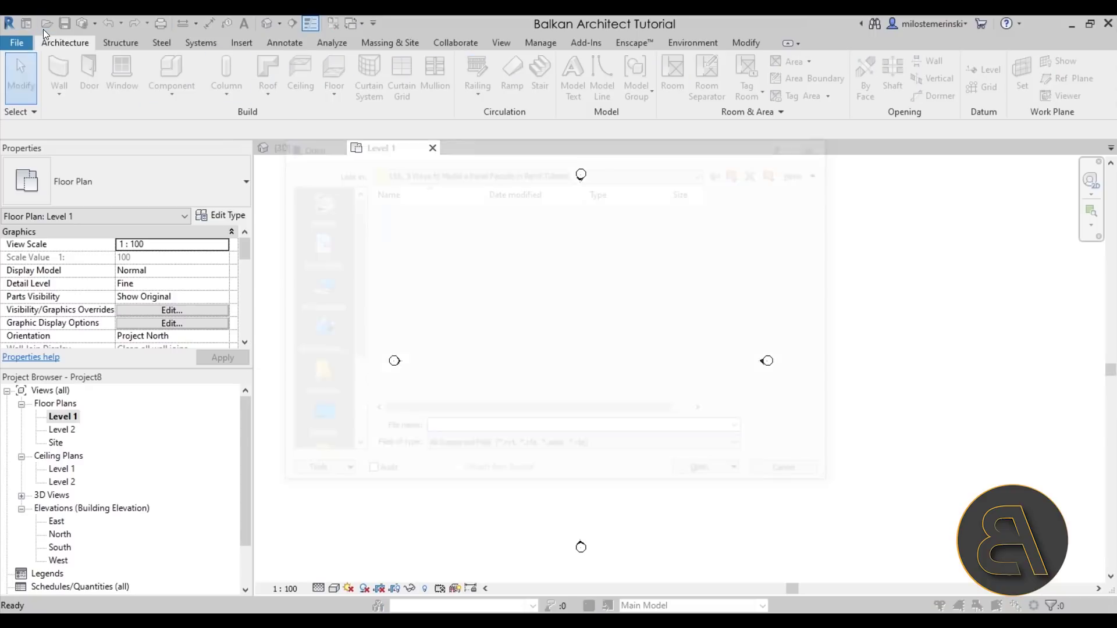
click(812, 476)
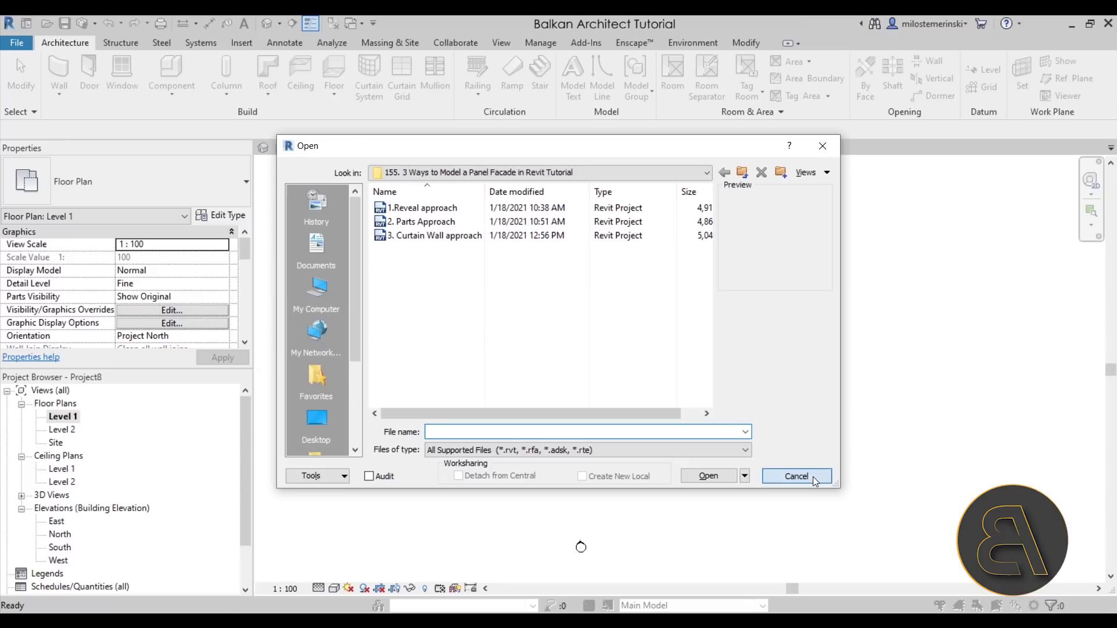
click(26, 25)
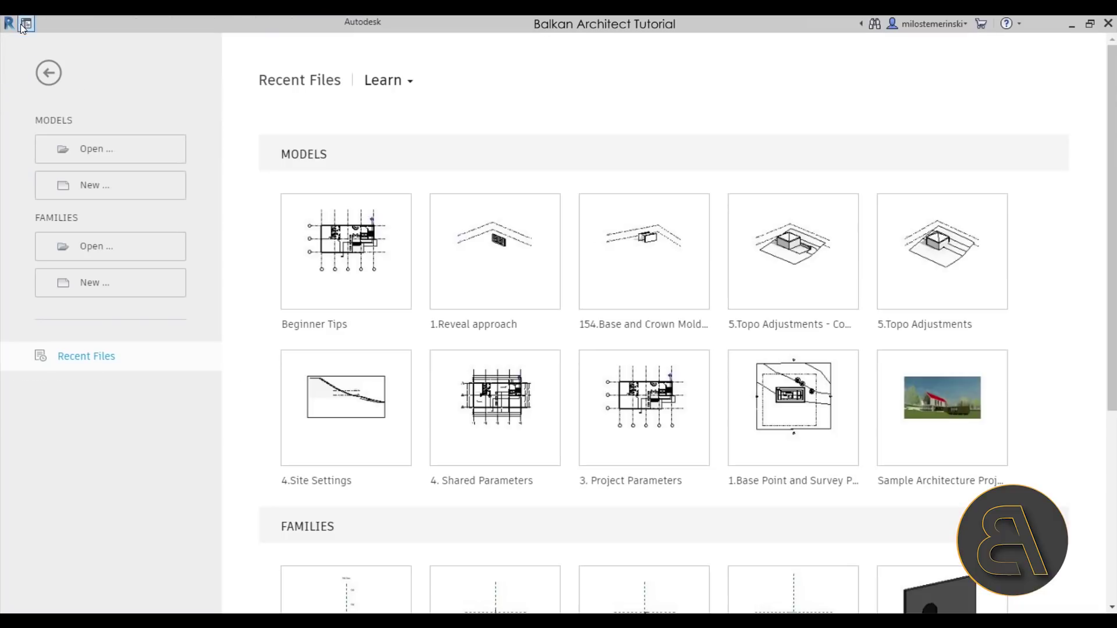
key(ctrl+d)
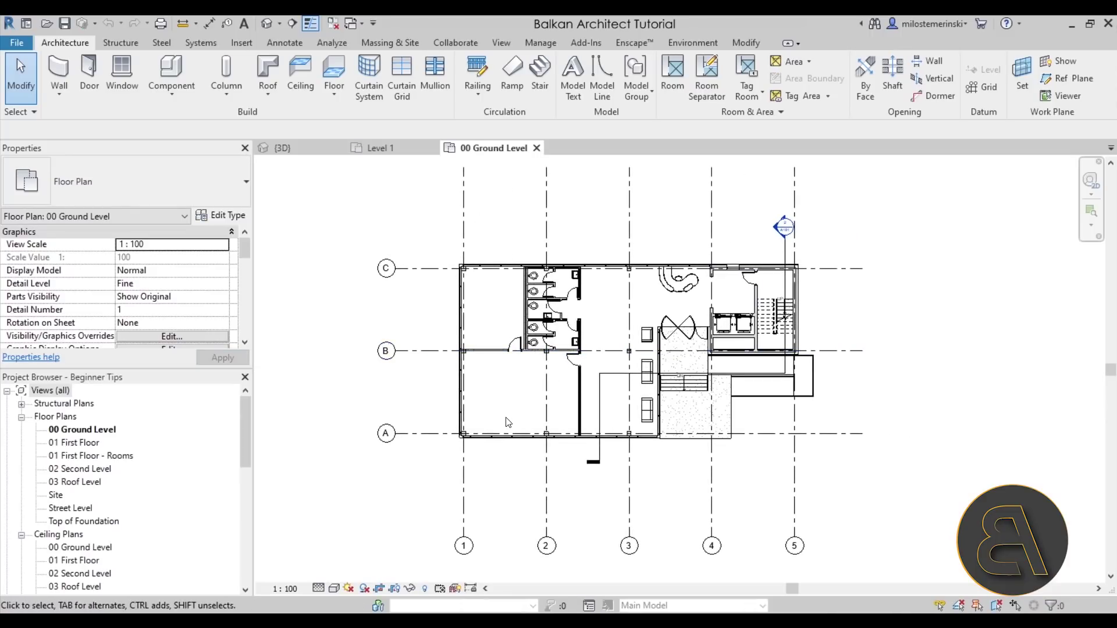
Open the 01 First Floor plan and examine its grid dimensions, tags and level annotations.
double_click(82, 443)
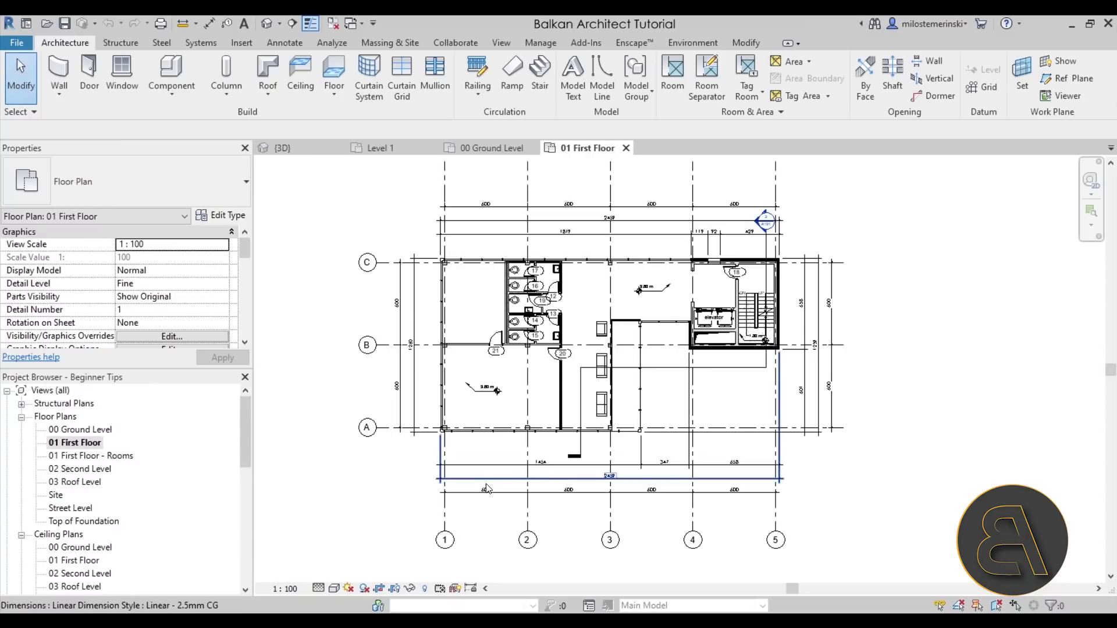
scroll(492, 488, up, 5)
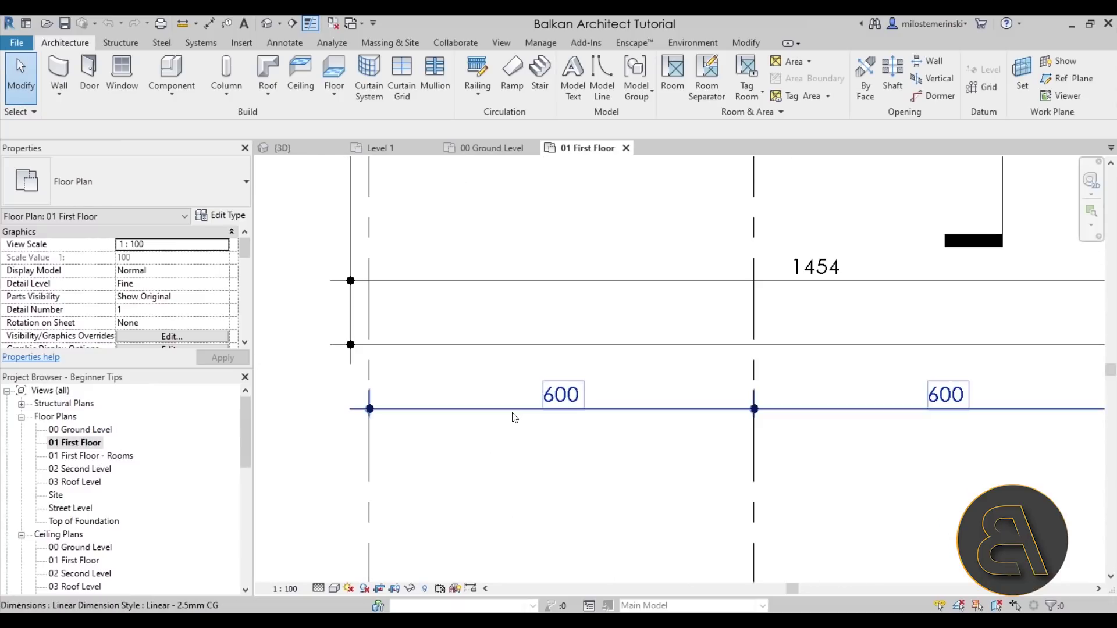
scroll(516, 317, down, 4)
middle_drag(516, 317, 582, 553)
scroll(547, 378, down, 2)
middle_drag(547, 349, 535, 410)
scroll(547, 407, down, 1)
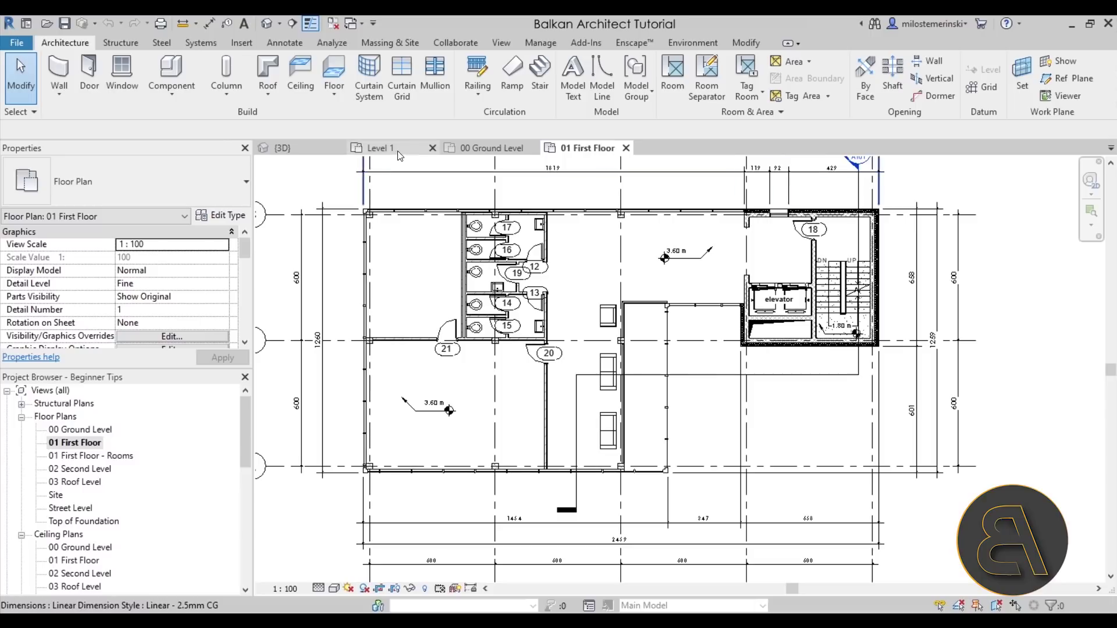
Return to the empty project's Level 1 plan and switch to its 3D view.
click(378, 148)
click(283, 148)
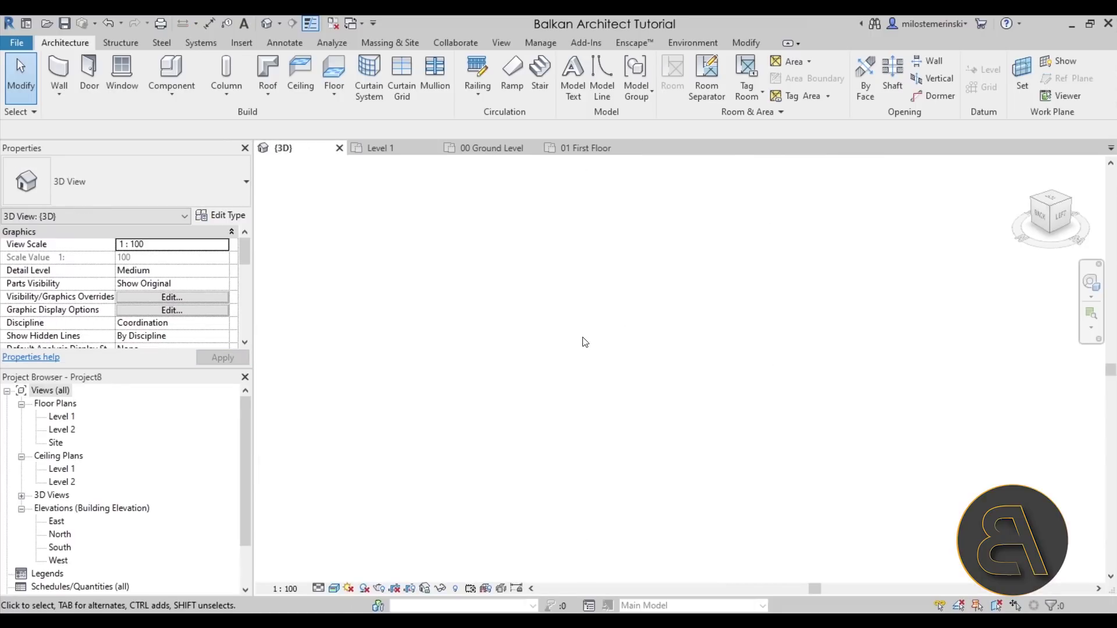
In the empty project's Level 1 plan, start Transfer Project Standards from Beginner Tips and deselect all items.
click(379, 148)
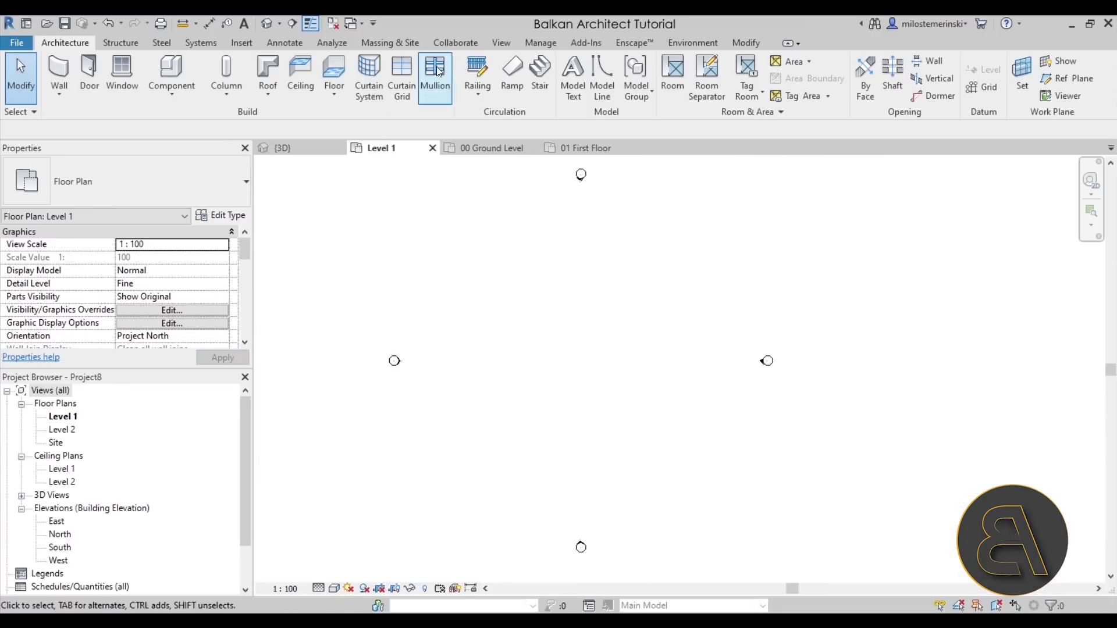
click(535, 43)
click(346, 62)
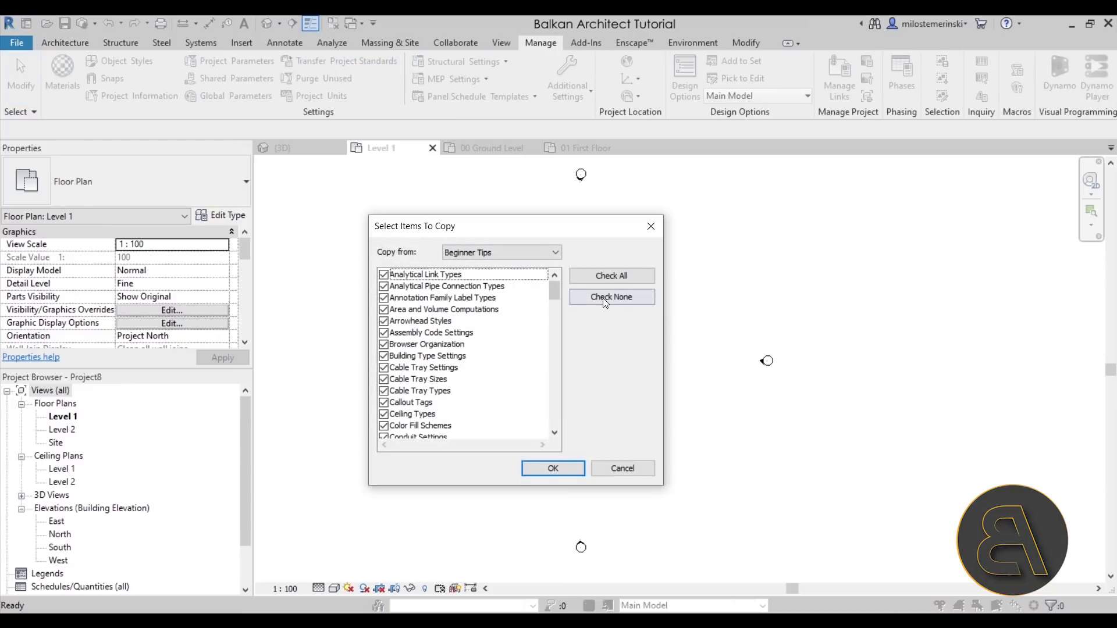
click(603, 298)
Include Wall Types and Wall Sweep Types in the items to copy.
drag(553, 281, 553, 435)
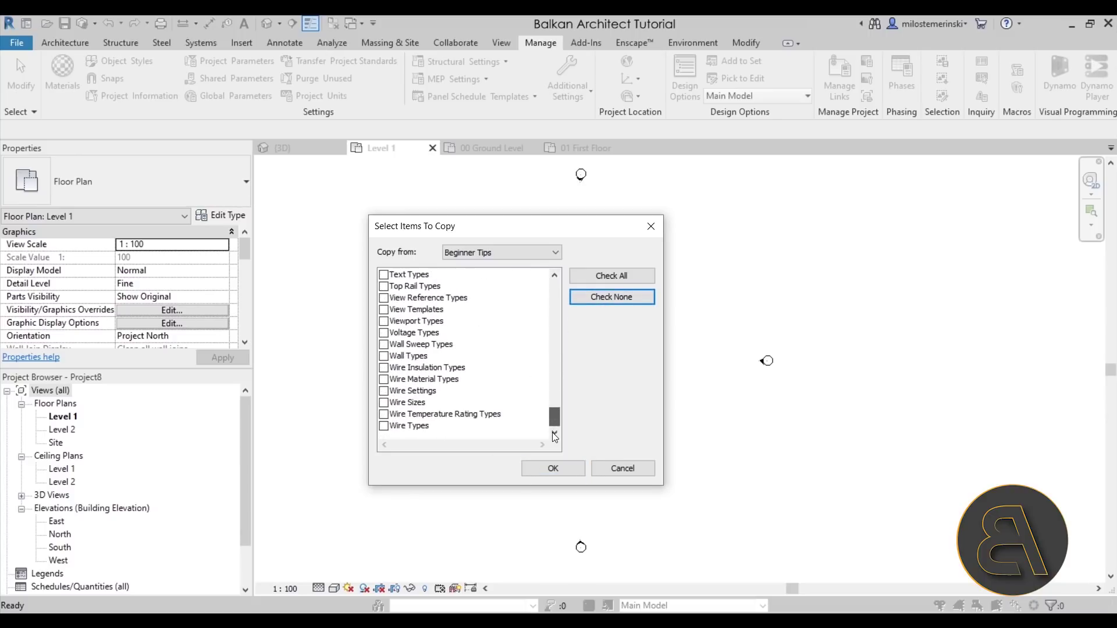
scroll(466, 395, up, 1)
scroll(440, 393, down, 1)
click(383, 357)
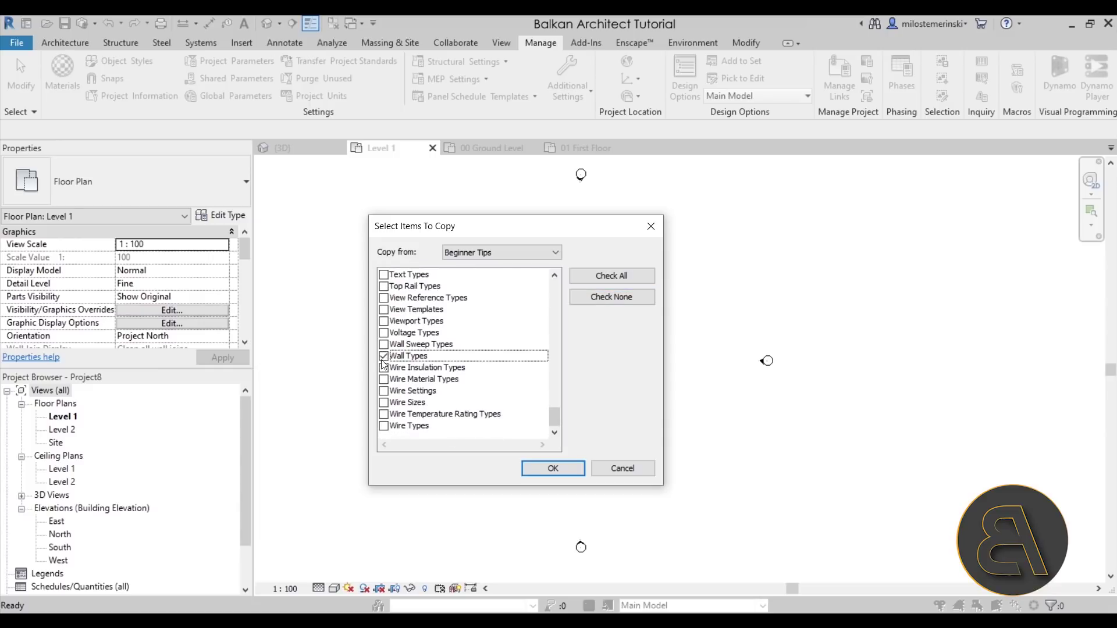
click(383, 345)
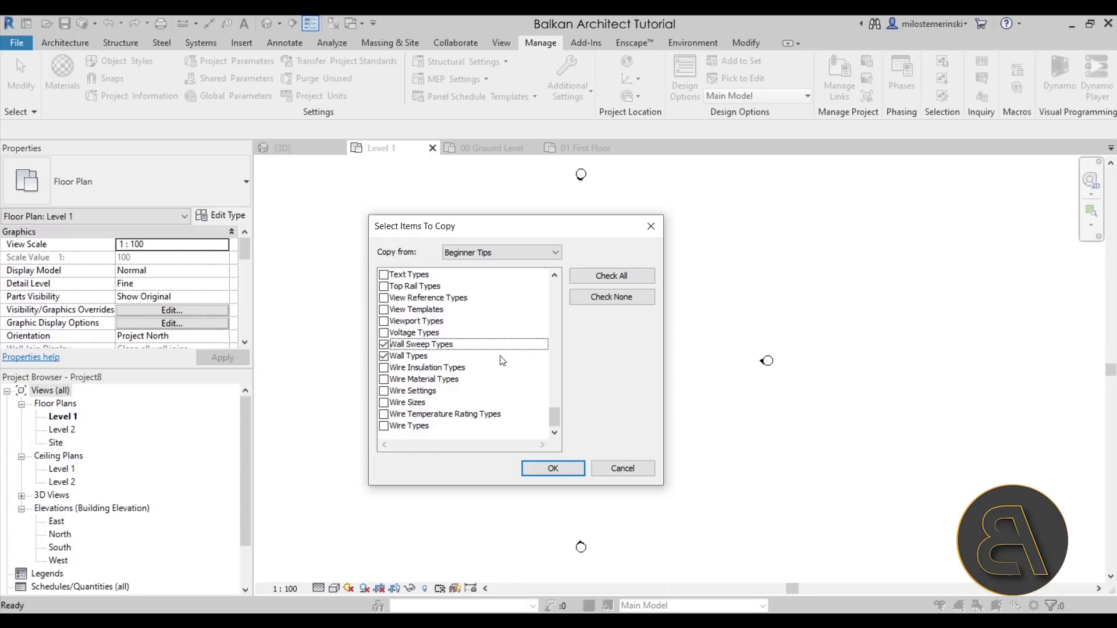
Add Sun Settings, Stair Types and Text Types to the items to copy.
scroll(411, 336, up, 1)
scroll(406, 332, up, 2)
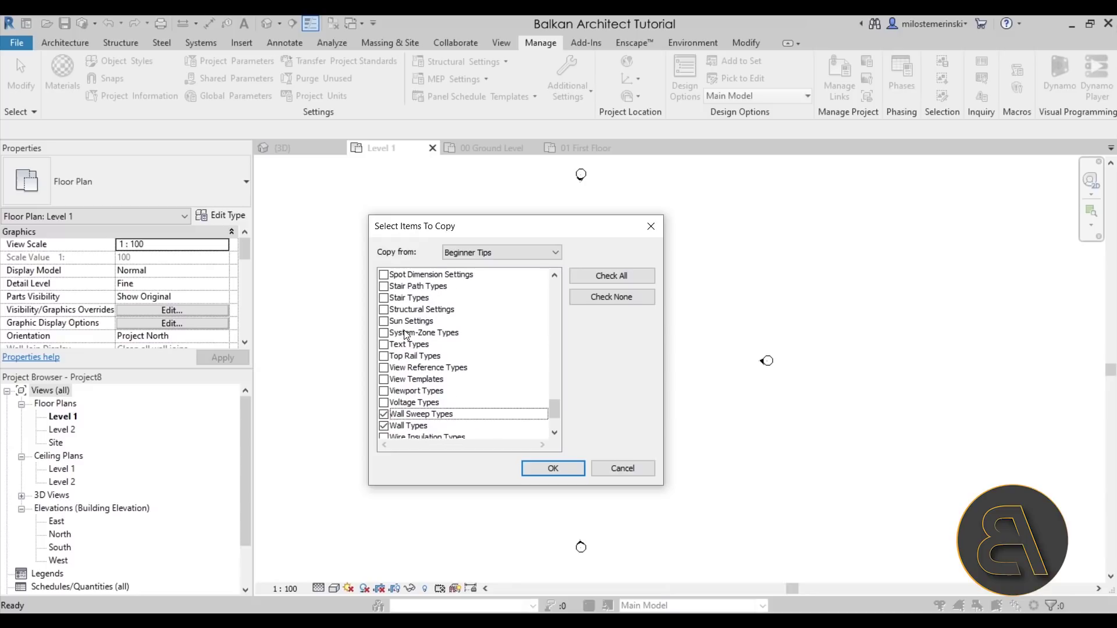
click(383, 322)
click(384, 299)
scroll(384, 320, up, 3)
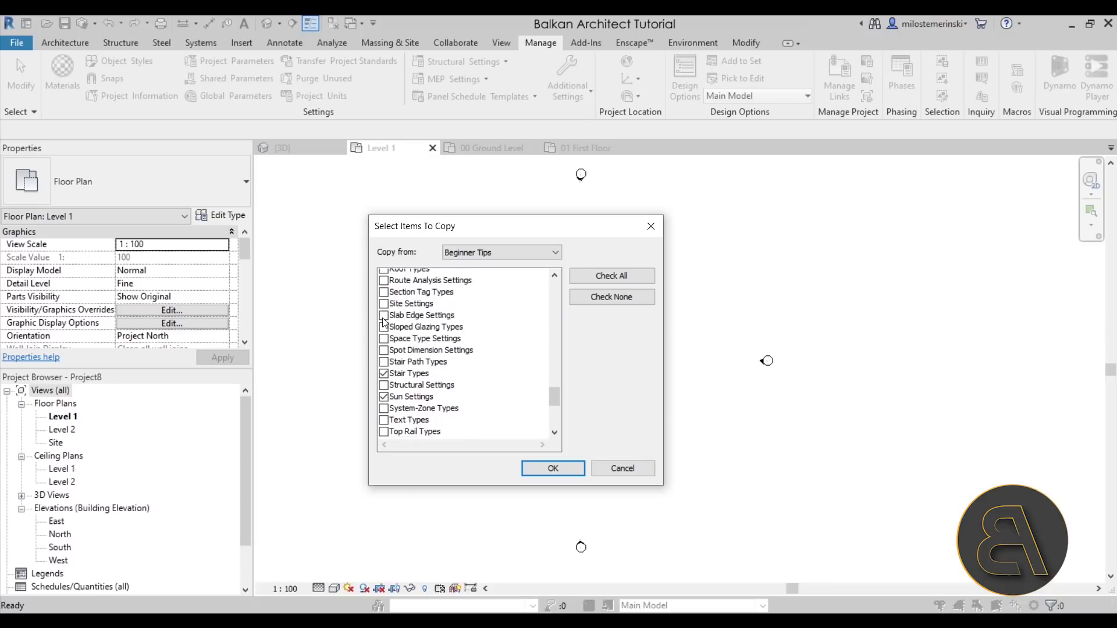
scroll(384, 321, down, 1)
scroll(384, 322, down, 1)
click(384, 382)
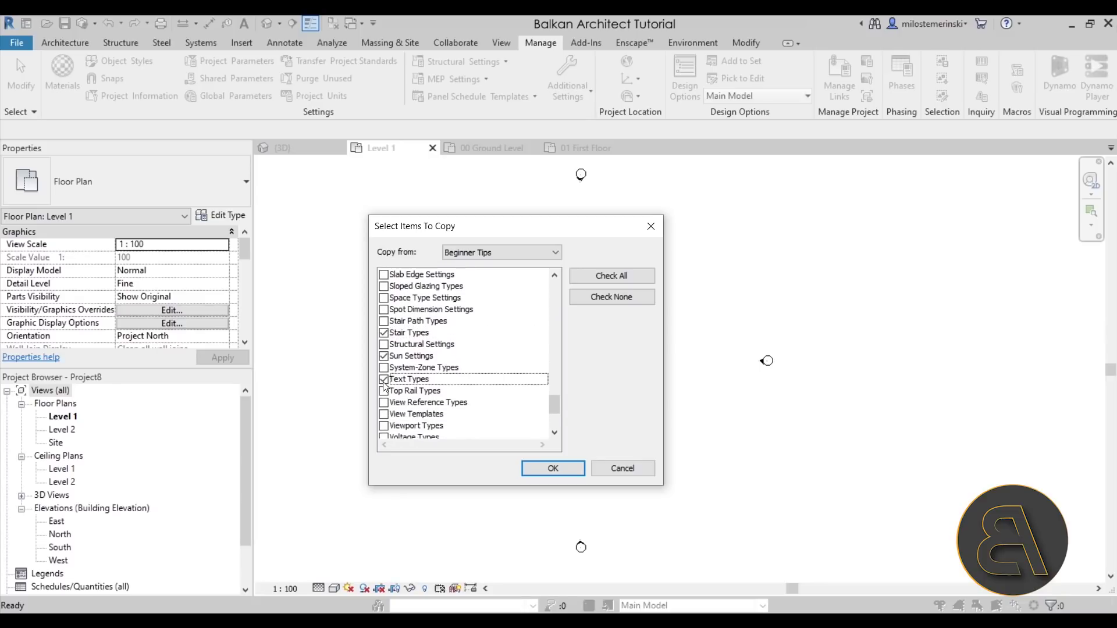
Add Phase Settings and Level Types to the items to copy.
scroll(451, 365, up, 4)
scroll(452, 365, up, 1)
scroll(391, 313, up, 4)
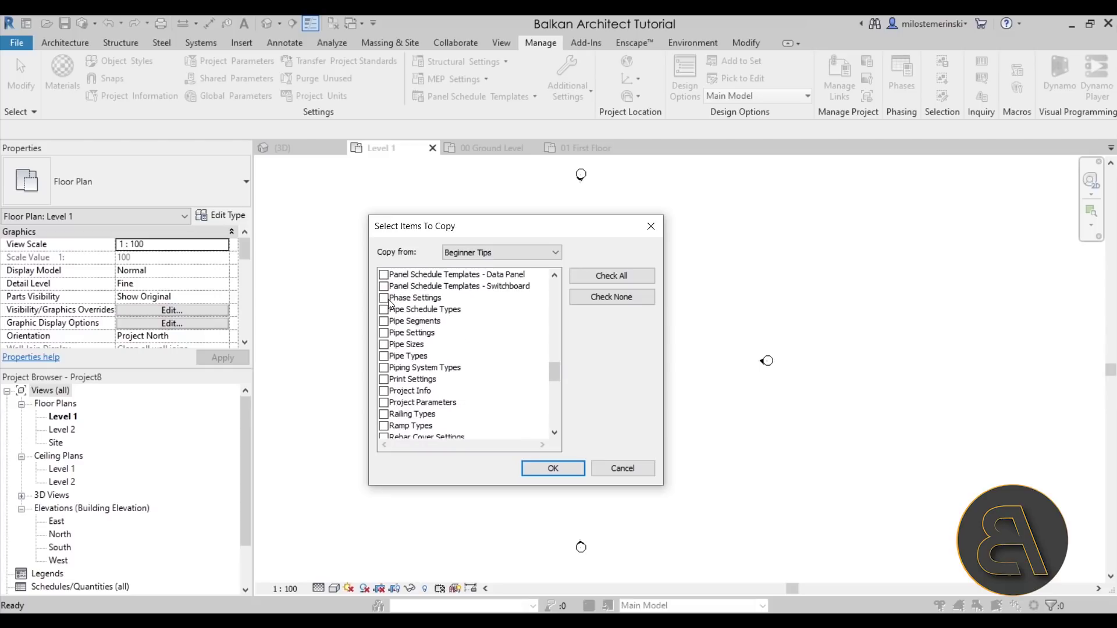
click(385, 299)
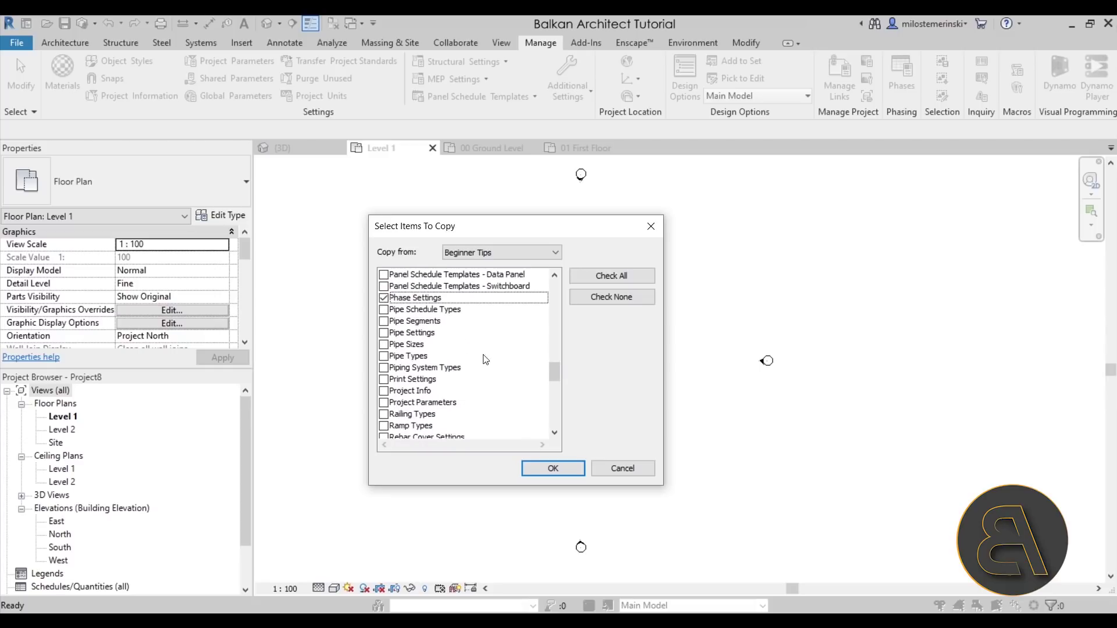
scroll(483, 359, up, 5)
click(384, 321)
Add Line Styles and Line Weights to the items to copy.
scroll(438, 347, up, 2)
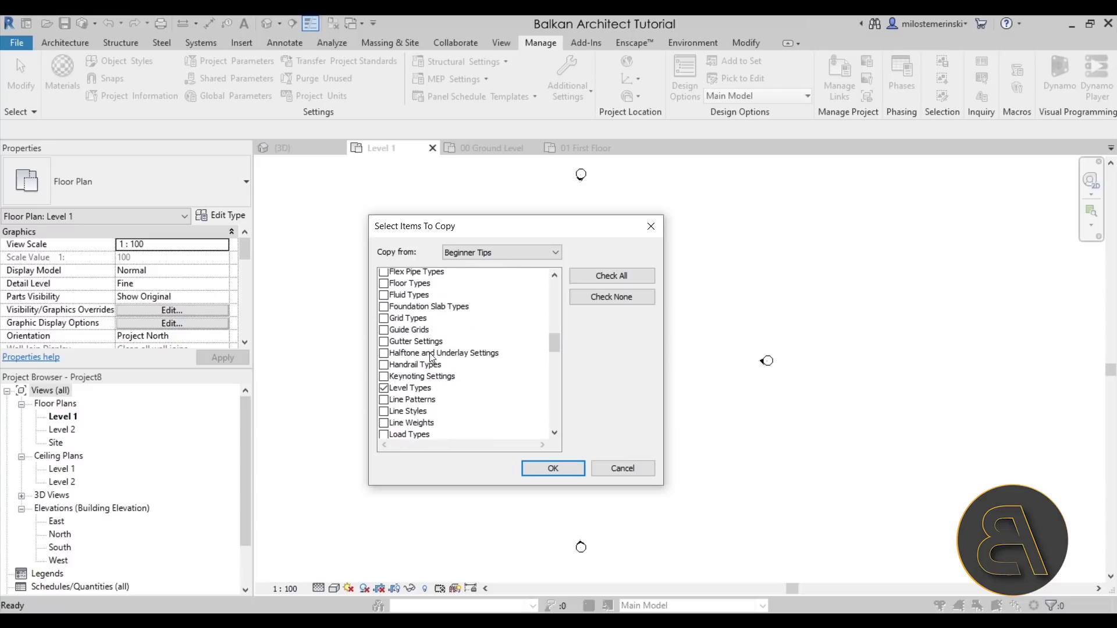
click(384, 414)
click(384, 426)
scroll(417, 358, up, 1)
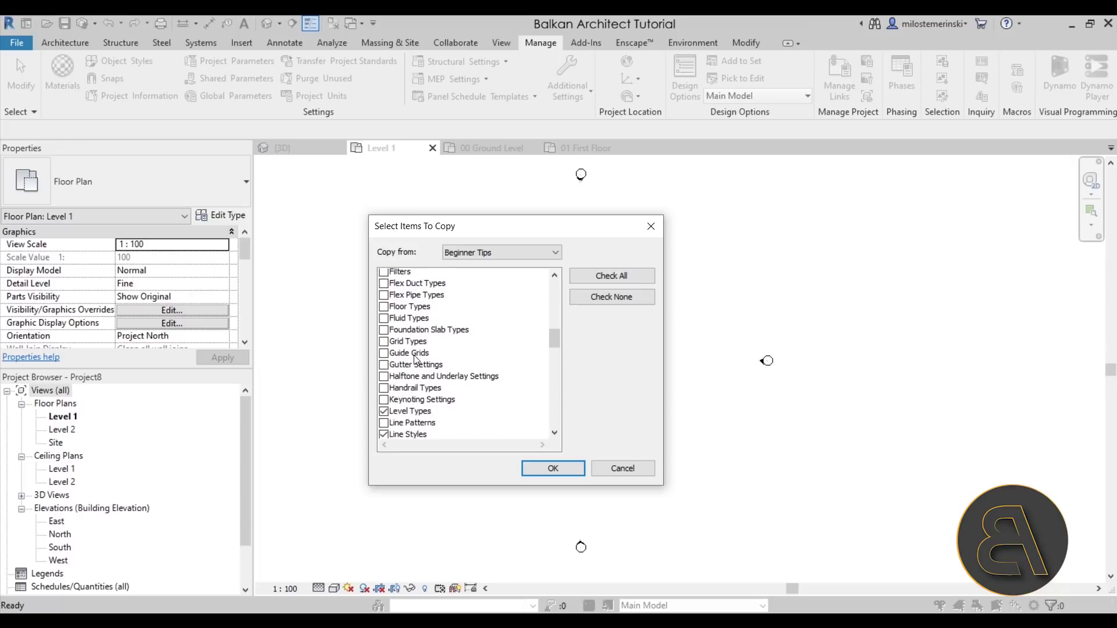
Add Guide Grids, Floor Types and Filters to the items to copy.
click(384, 367)
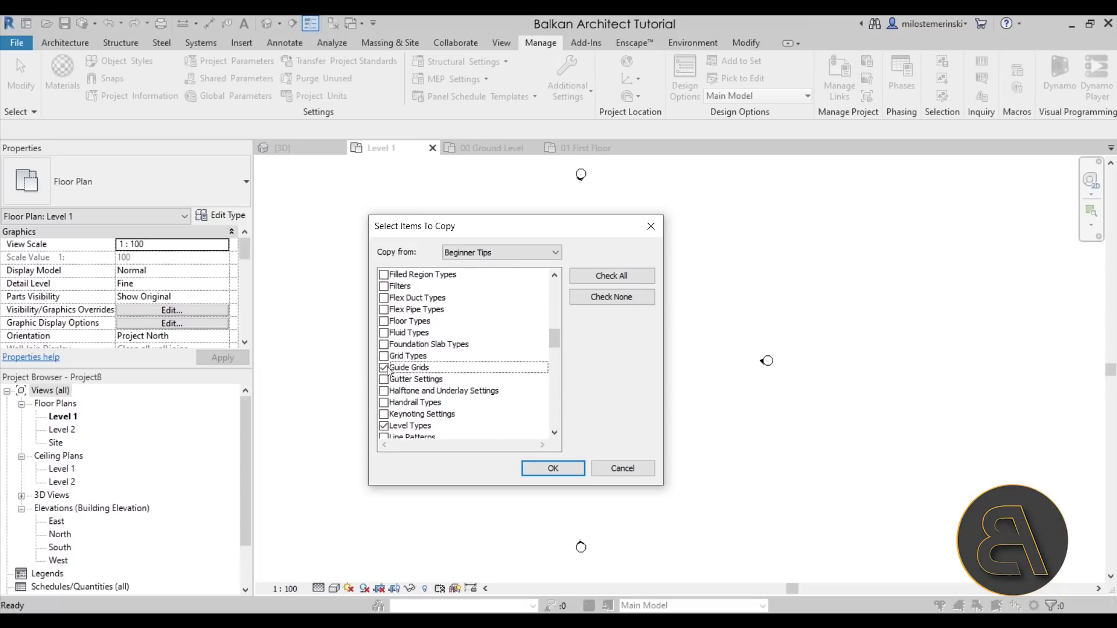
click(384, 321)
scroll(410, 331, up, 3)
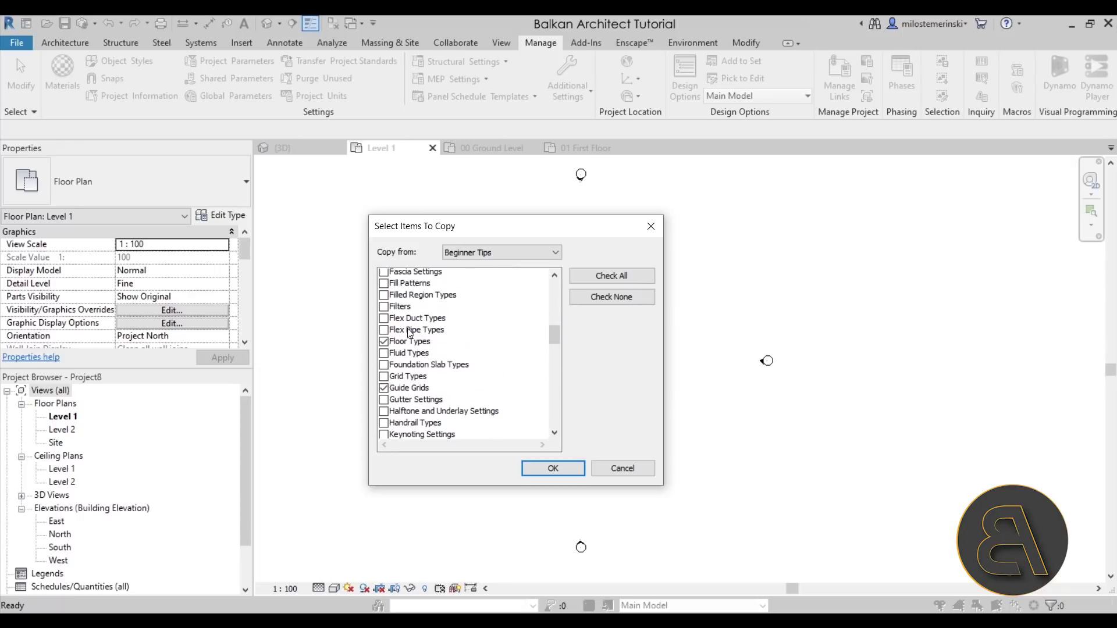
click(385, 391)
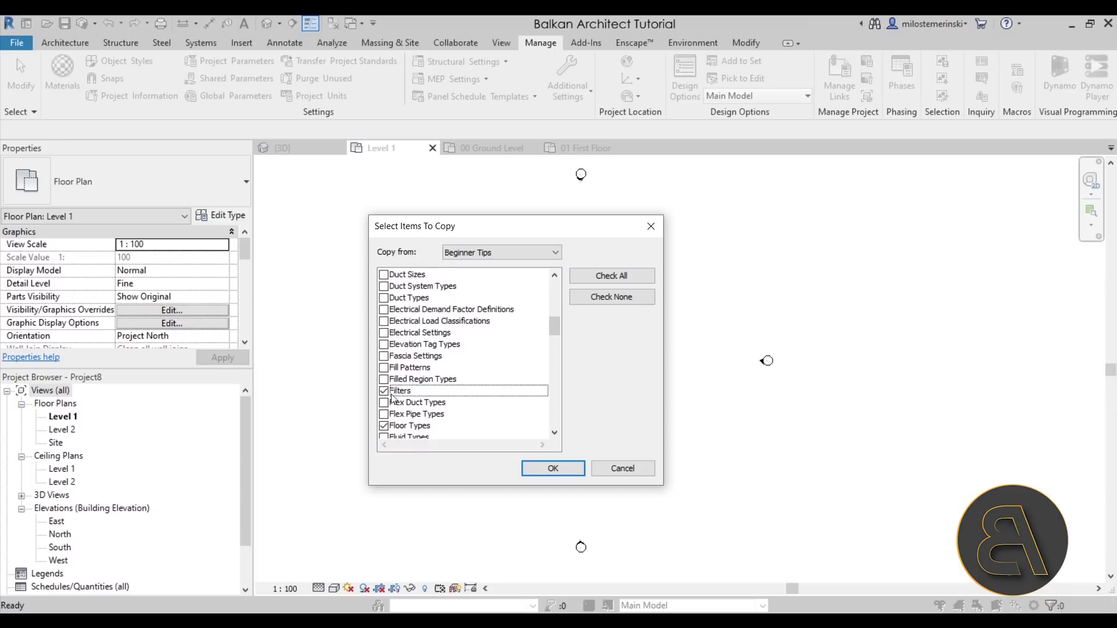
Run the standards transfer, review the list of duplicate types and overwrite them in the destination project.
click(552, 469)
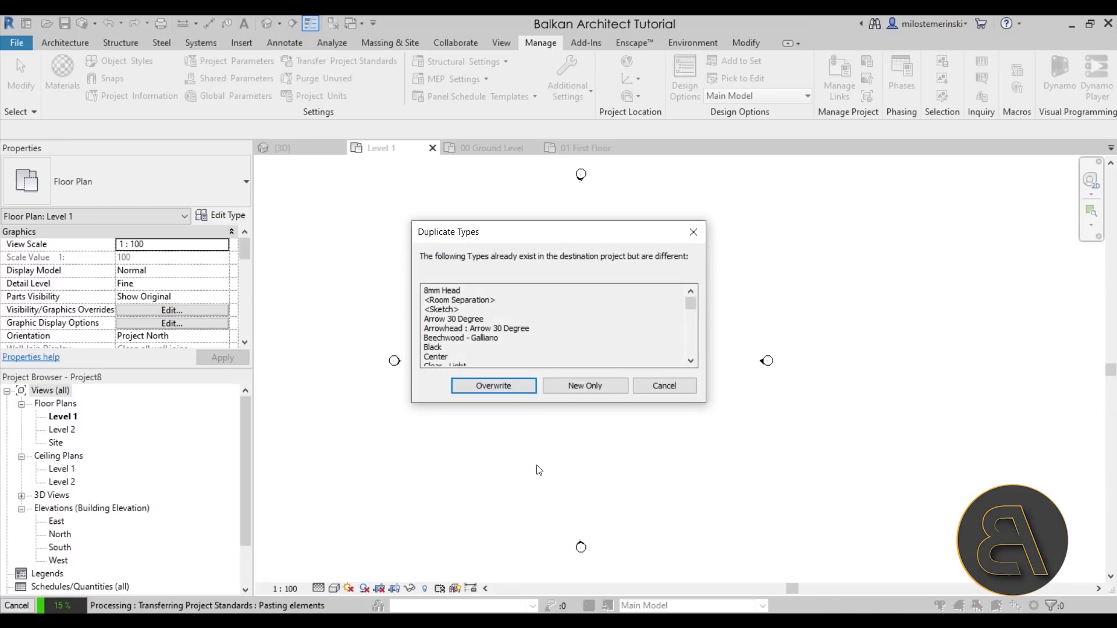
drag(567, 235, 589, 263)
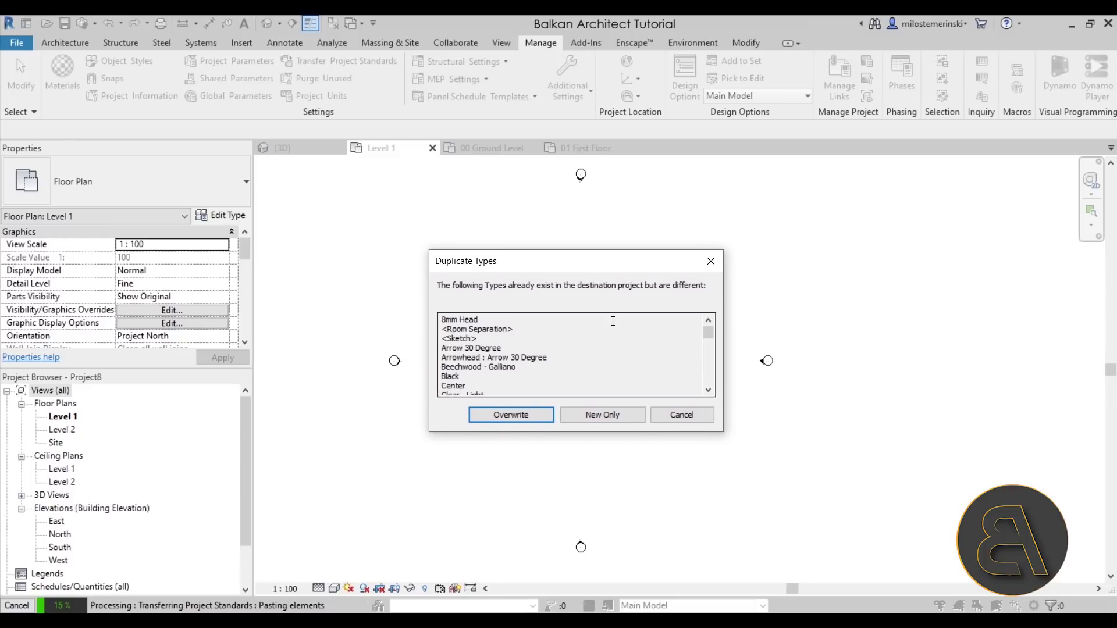
scroll(615, 344, down, 20)
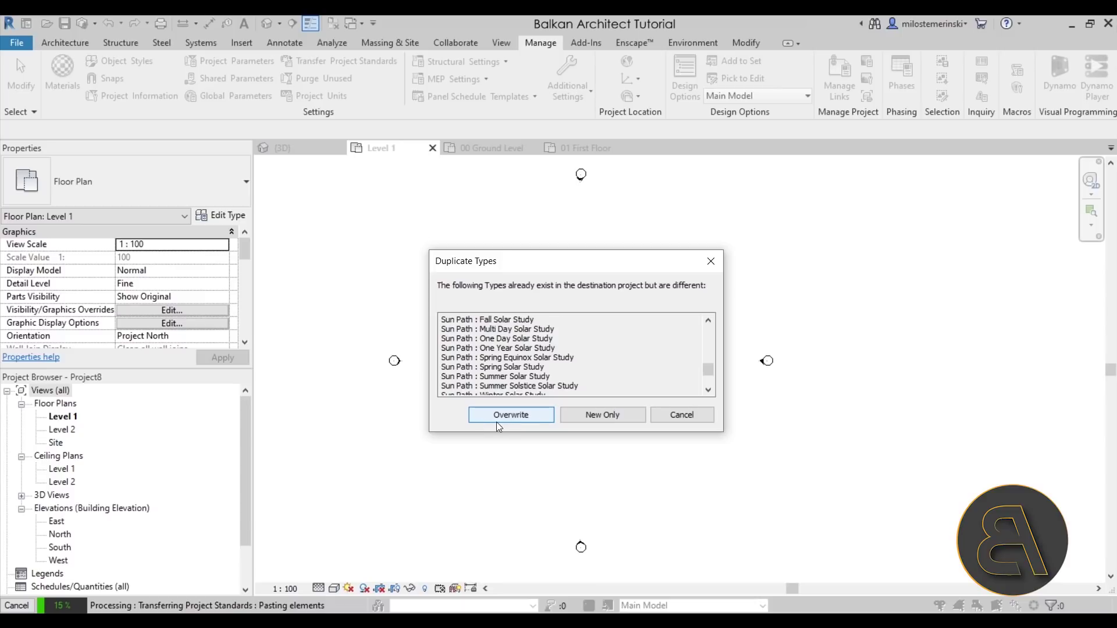
click(543, 416)
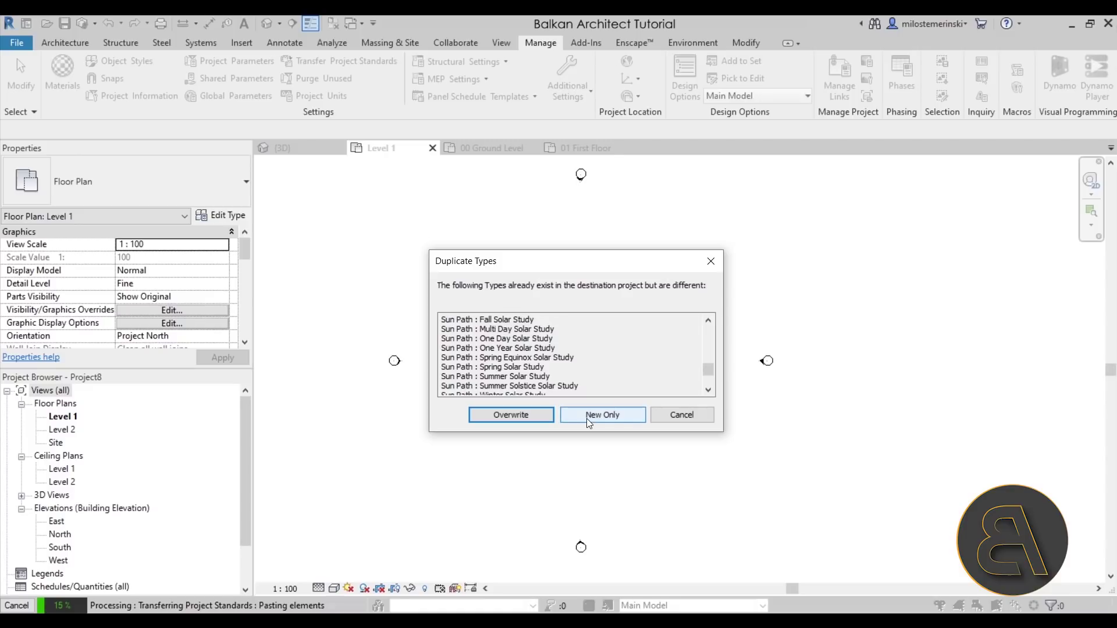
click(533, 417)
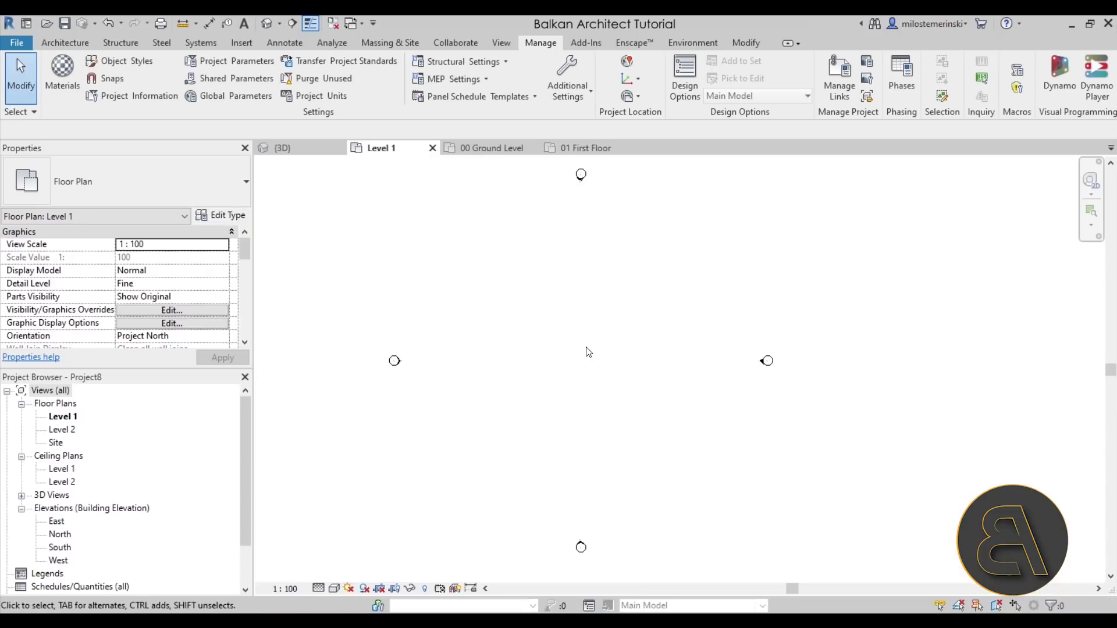
Start the Wall tool and look through the available wall types for the transferred ones, then leave the command.
click(70, 43)
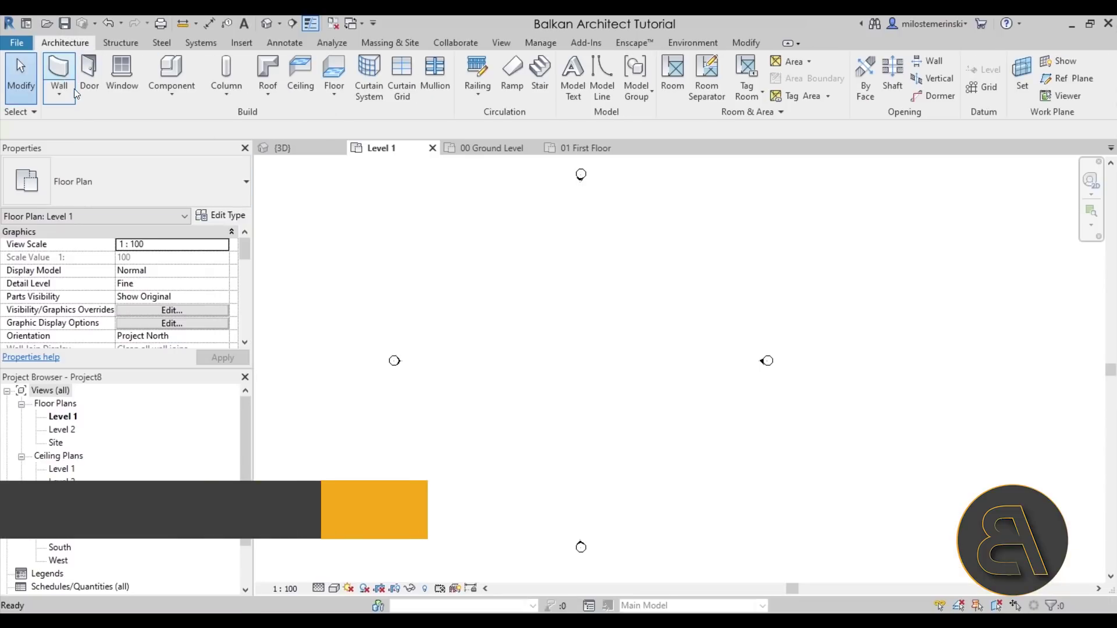
click(73, 89)
click(158, 190)
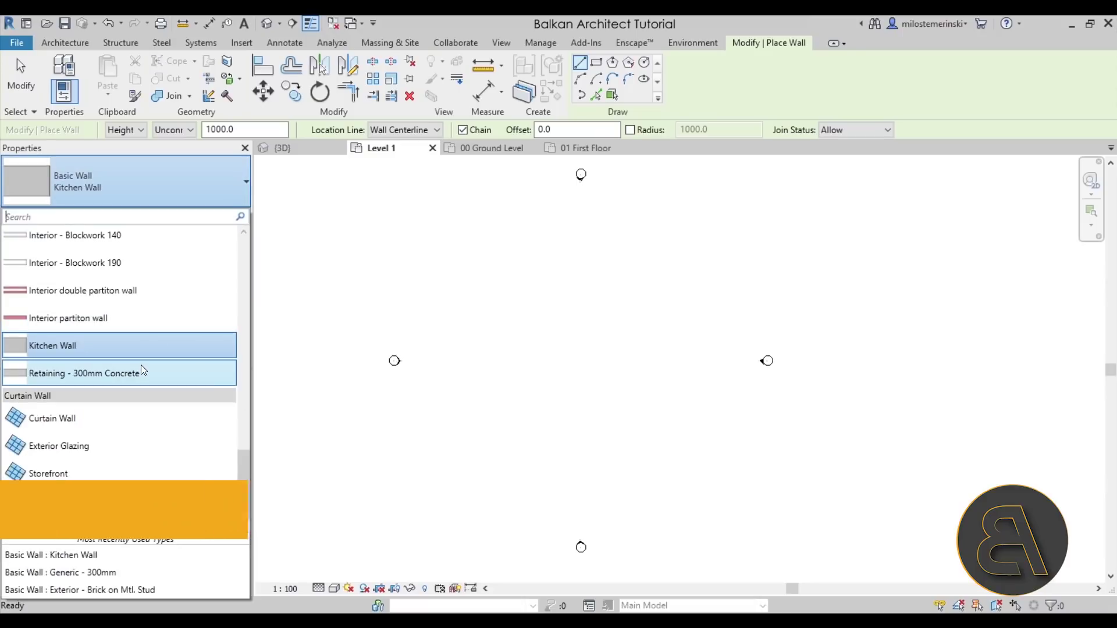
scroll(131, 373, up, 2)
scroll(127, 356, up, 8)
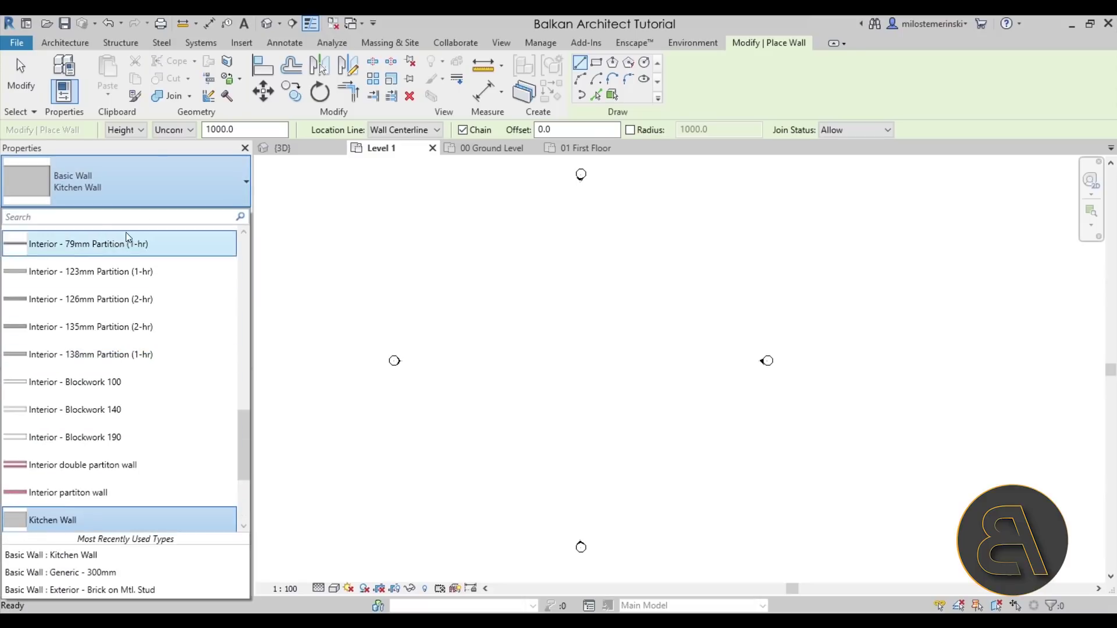
scroll(180, 308, up, 6)
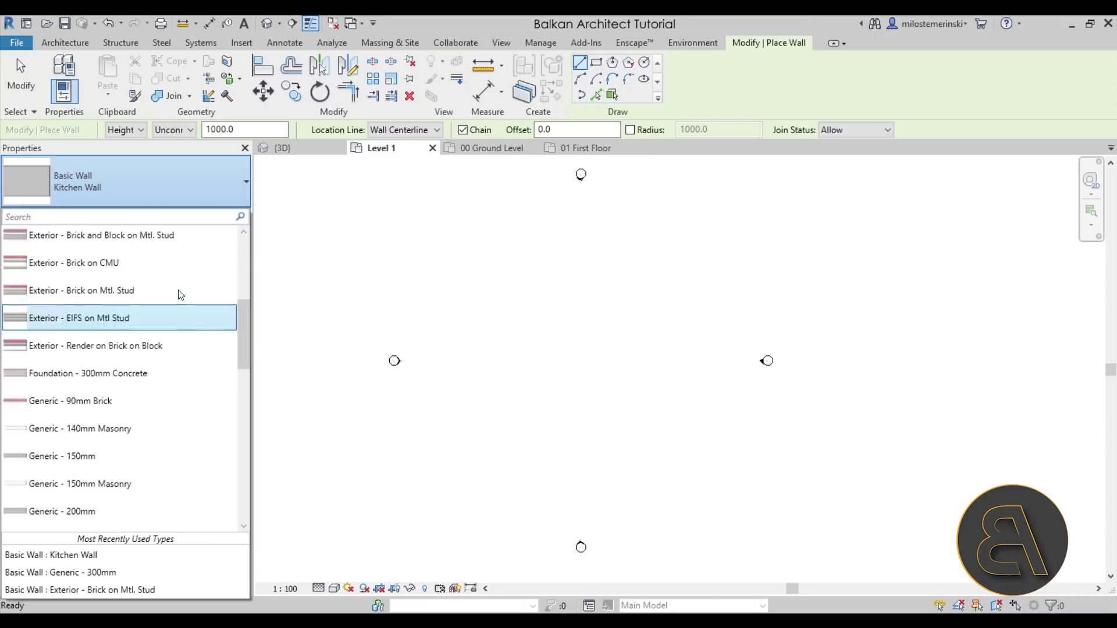
click(28, 97)
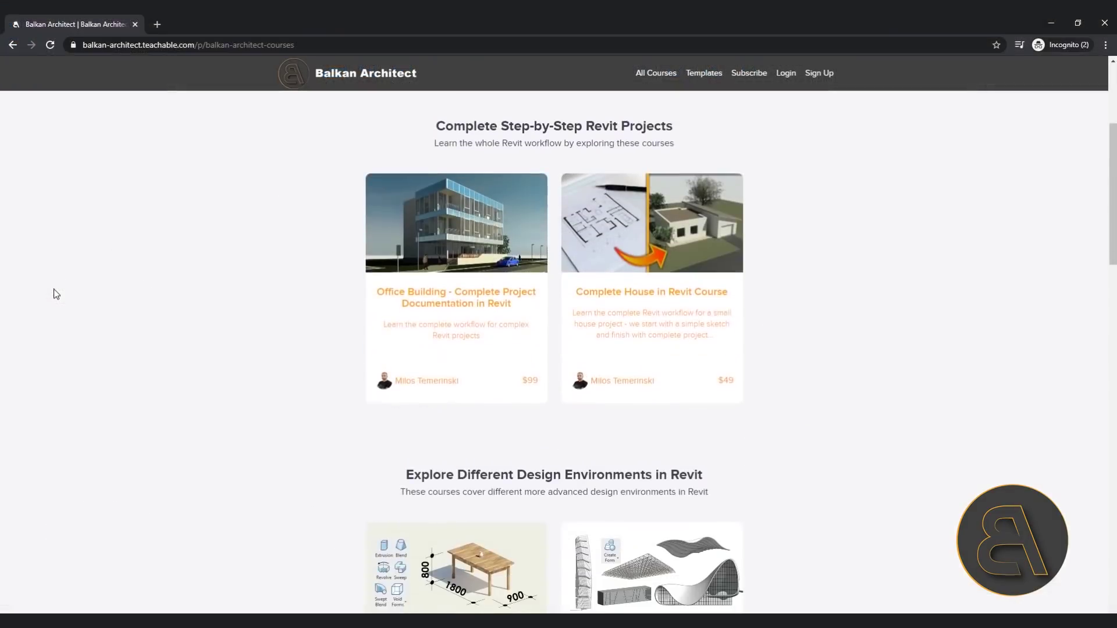
Switch to the web browser and look through the Revit courses on the Balkan Architect site.
scroll(56, 292, down, 1)
scroll(55, 292, down, 10)
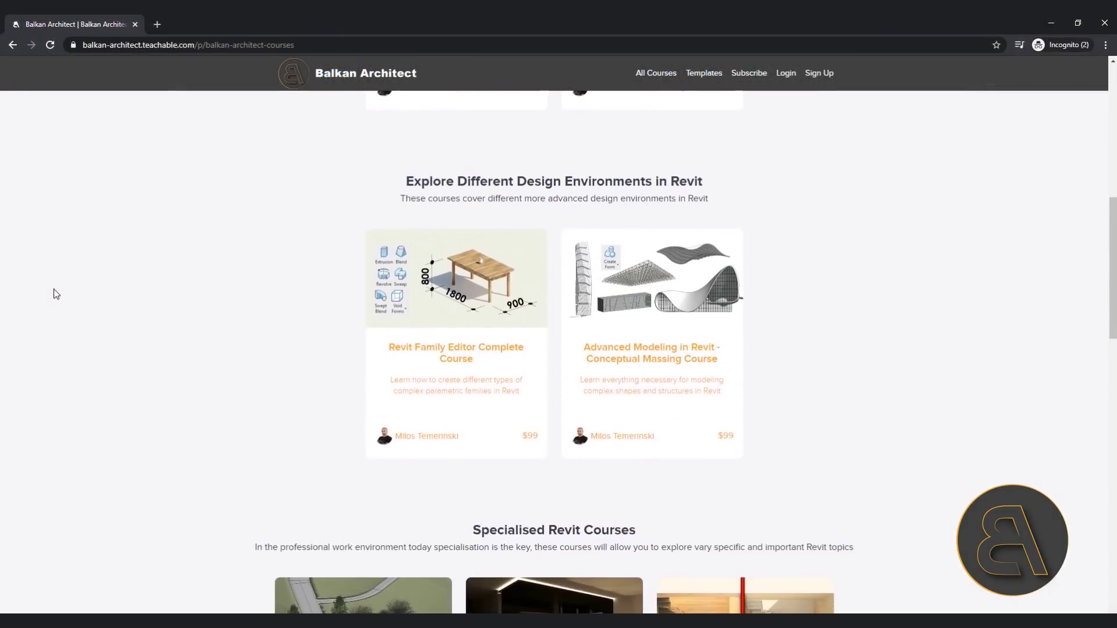
scroll(56, 293, down, 8)
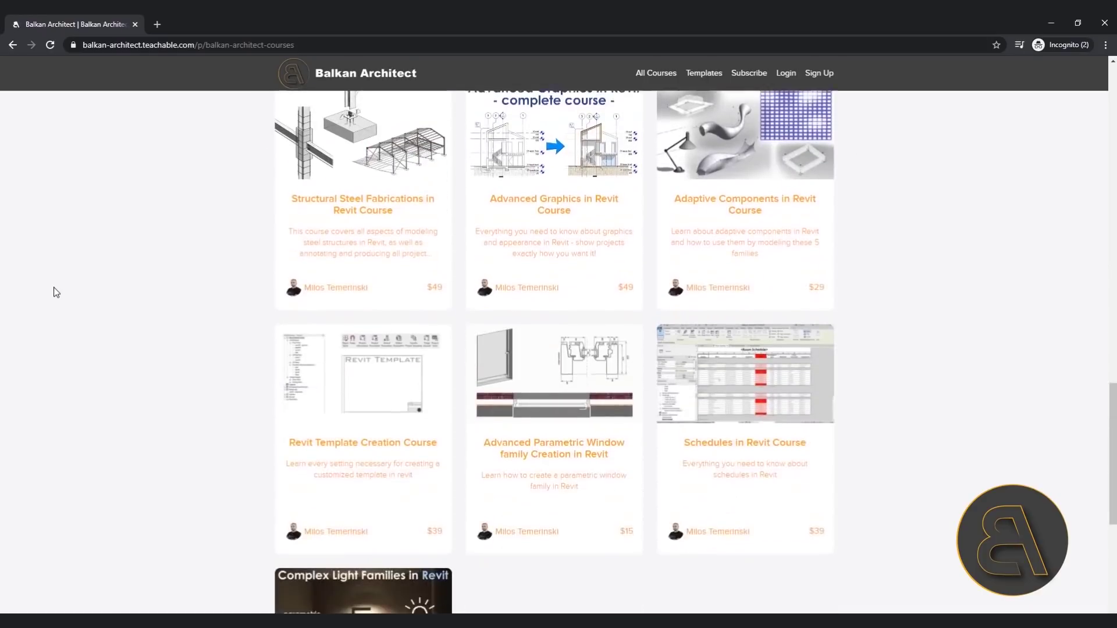